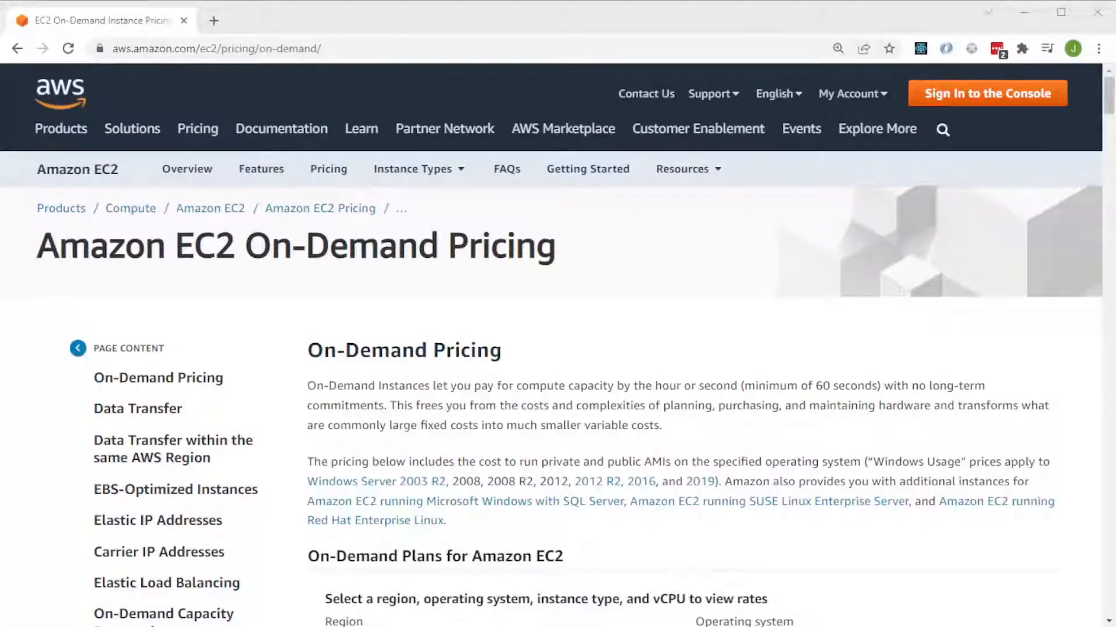
Set the region of the On-Demand Plans for Amazon EC2 to Asia Pacific (Sydney).
scroll(523, 365, "down", 3)
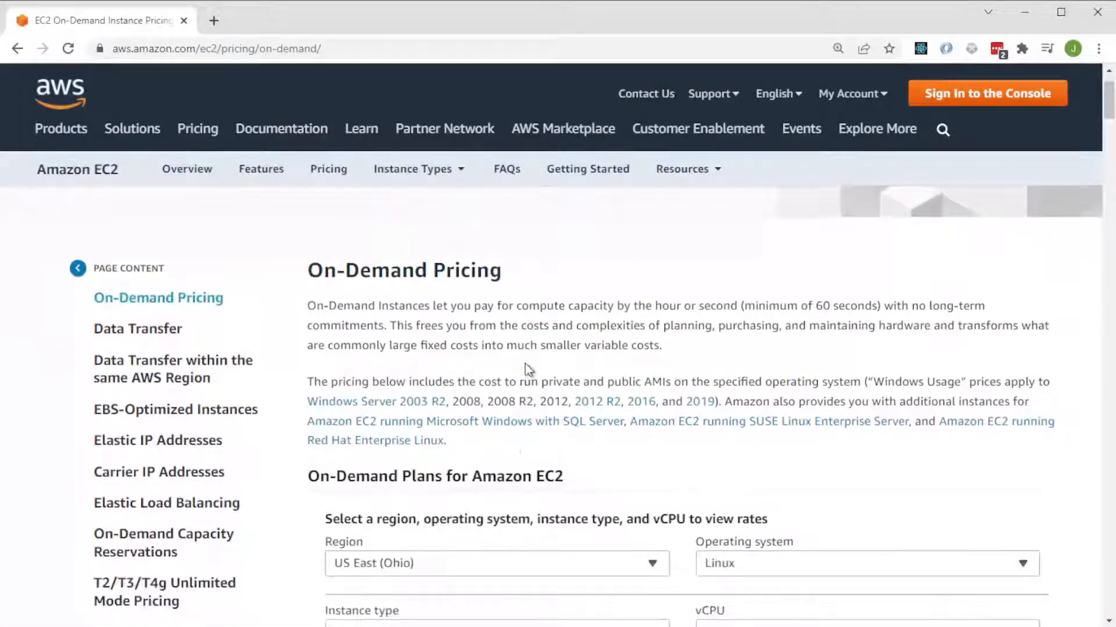
left_click(606, 494)
left_click(604, 494)
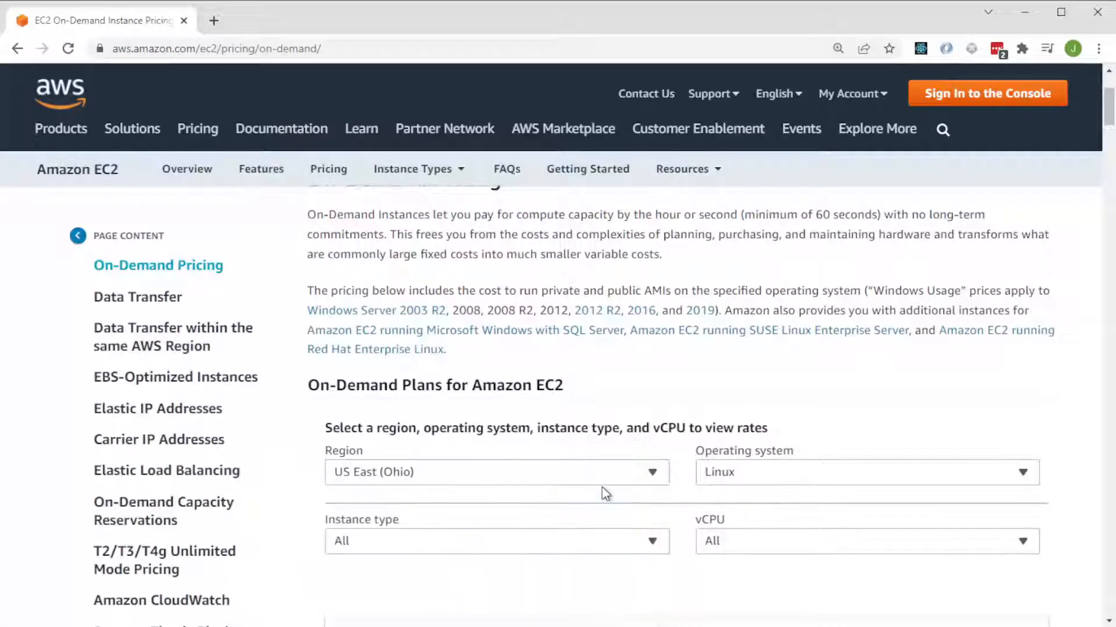
left_click(652, 471)
scroll(629, 495, "down", 1)
scroll(598, 482, "down", 2)
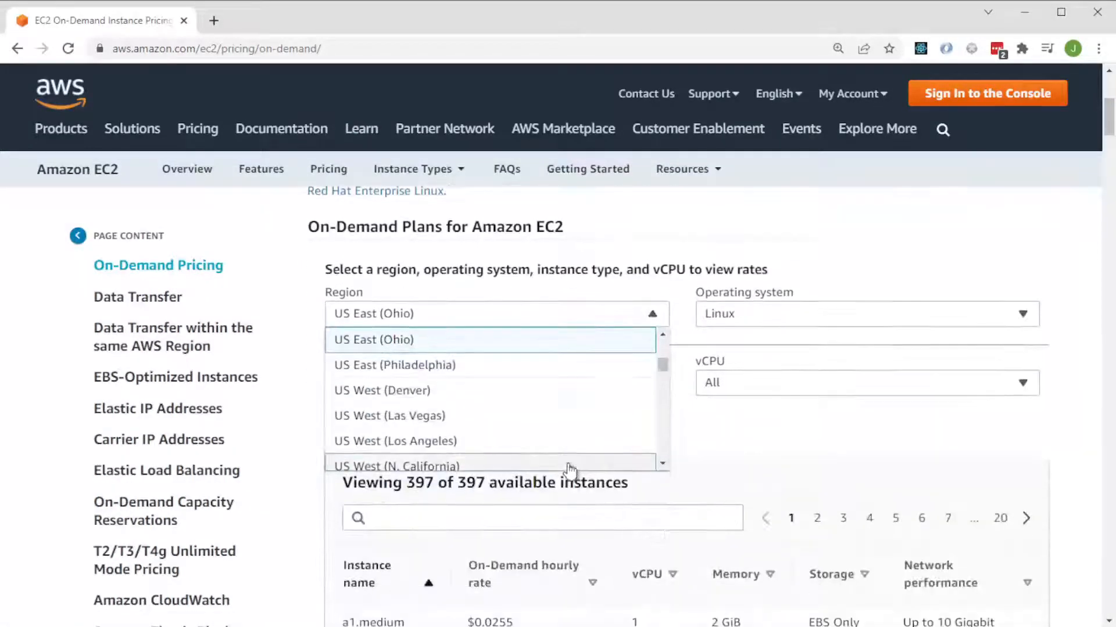
scroll(567, 465, "down", 8)
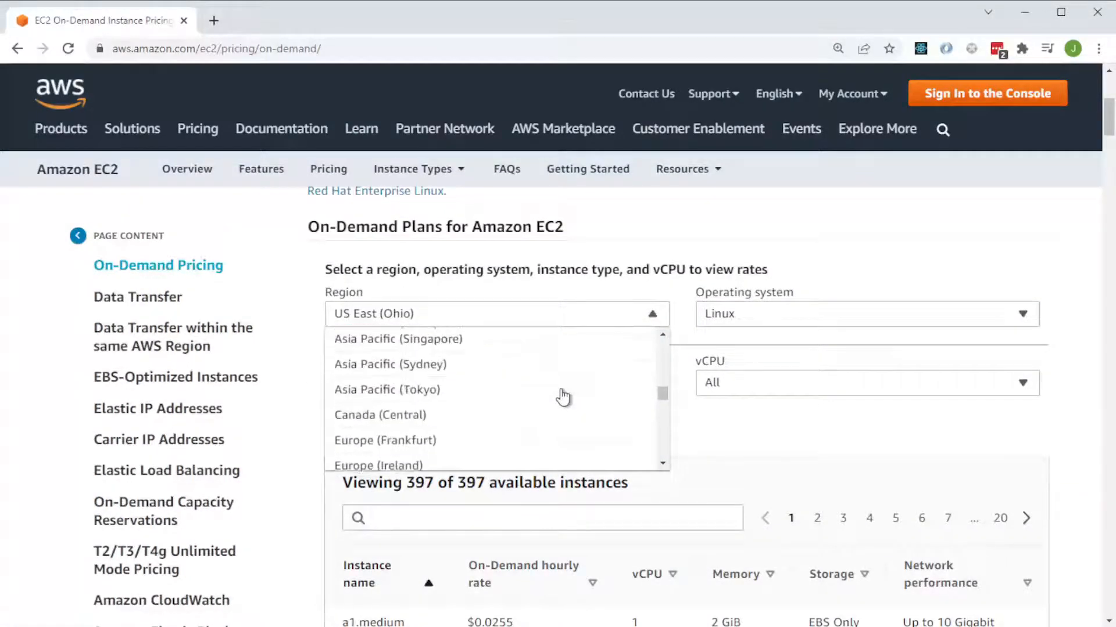
left_click(468, 377)
Set the operating system for the On-Demand rates to Windows.
left_click(726, 317)
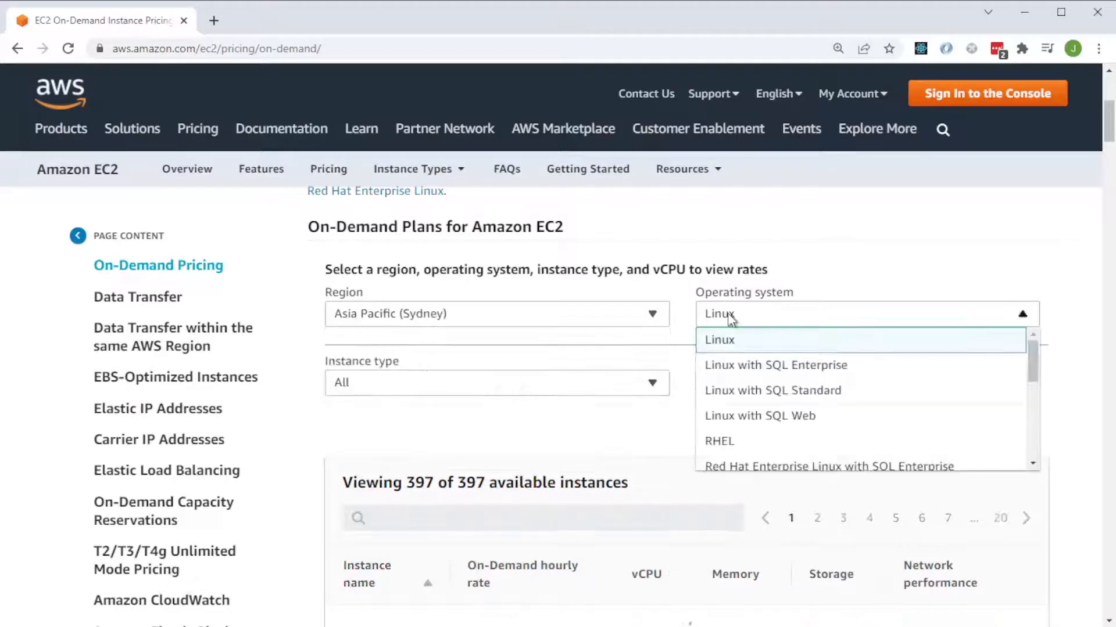
scroll(763, 384, "down", 2)
scroll(762, 385, "down", 3)
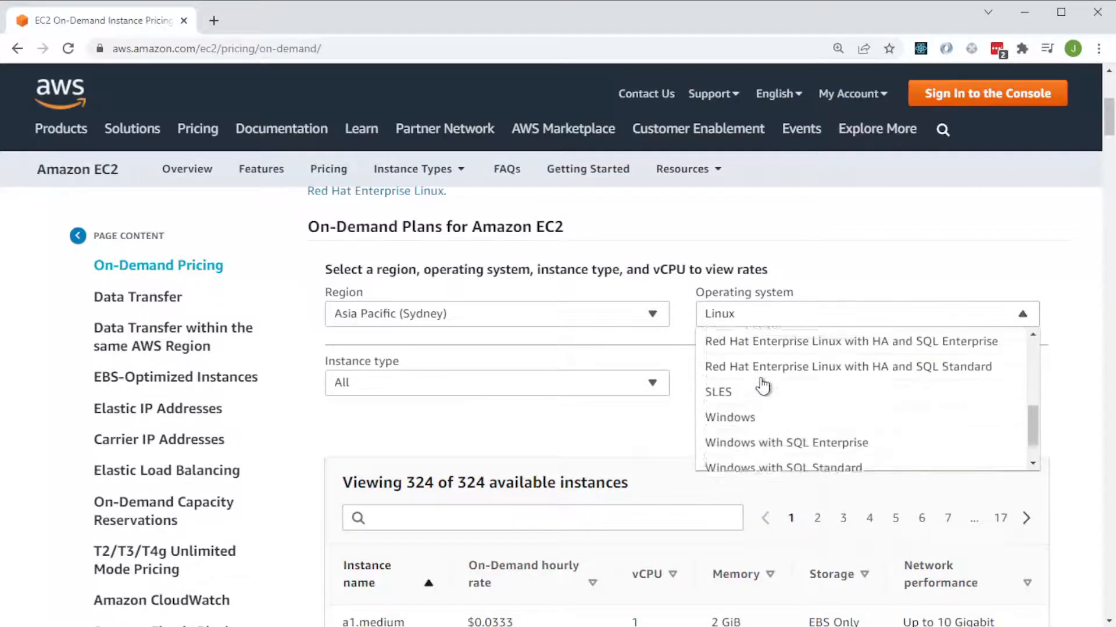
left_click(761, 387)
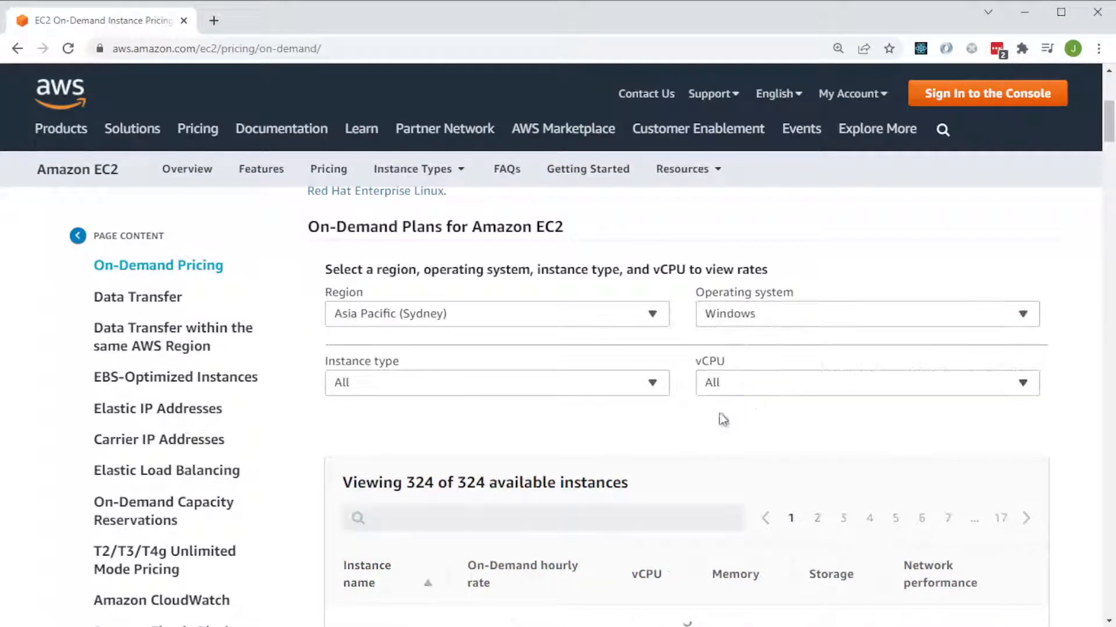
Look over the available Windows instances with their hourly rates, vCPU, memory and storage.
left_click(541, 389)
left_click(727, 418)
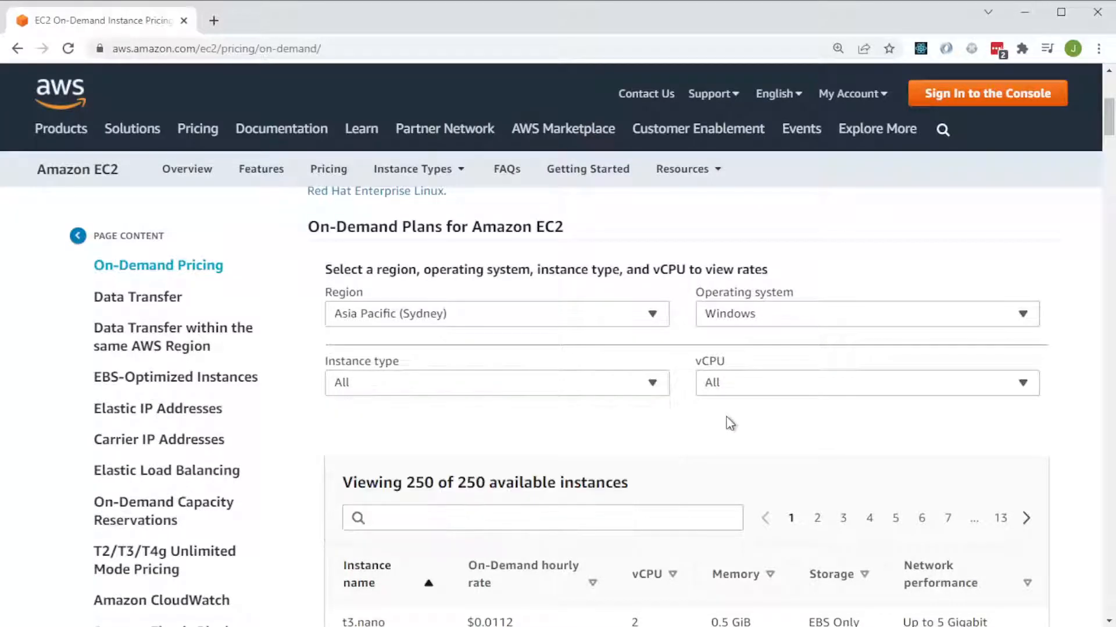
scroll(708, 429, "down", 3)
scroll(709, 430, "down", 3)
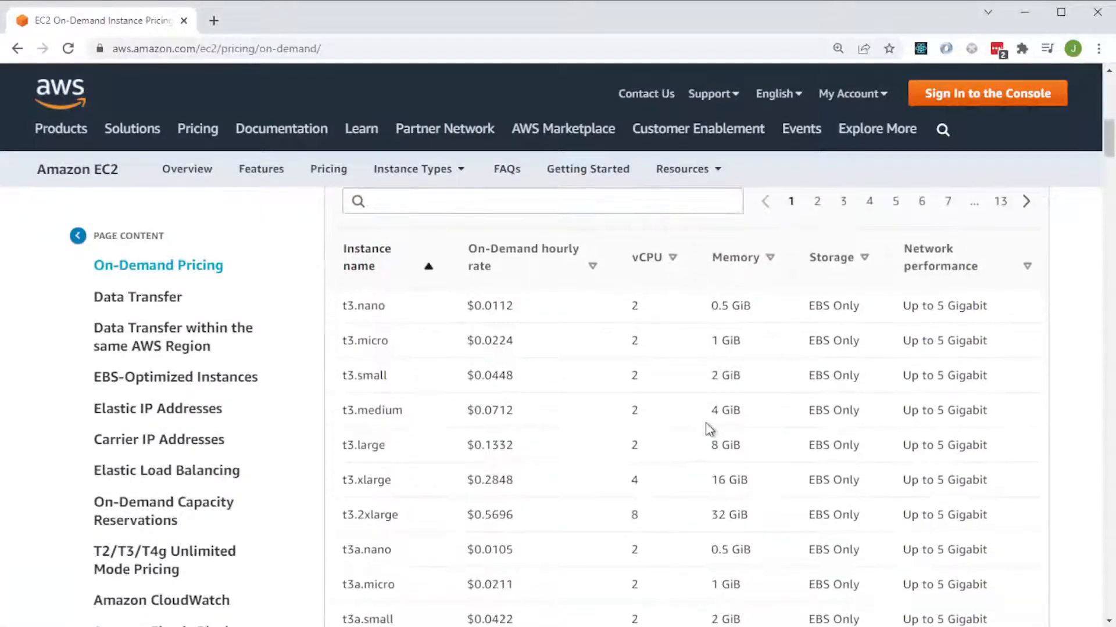
scroll(741, 412, "up", 6)
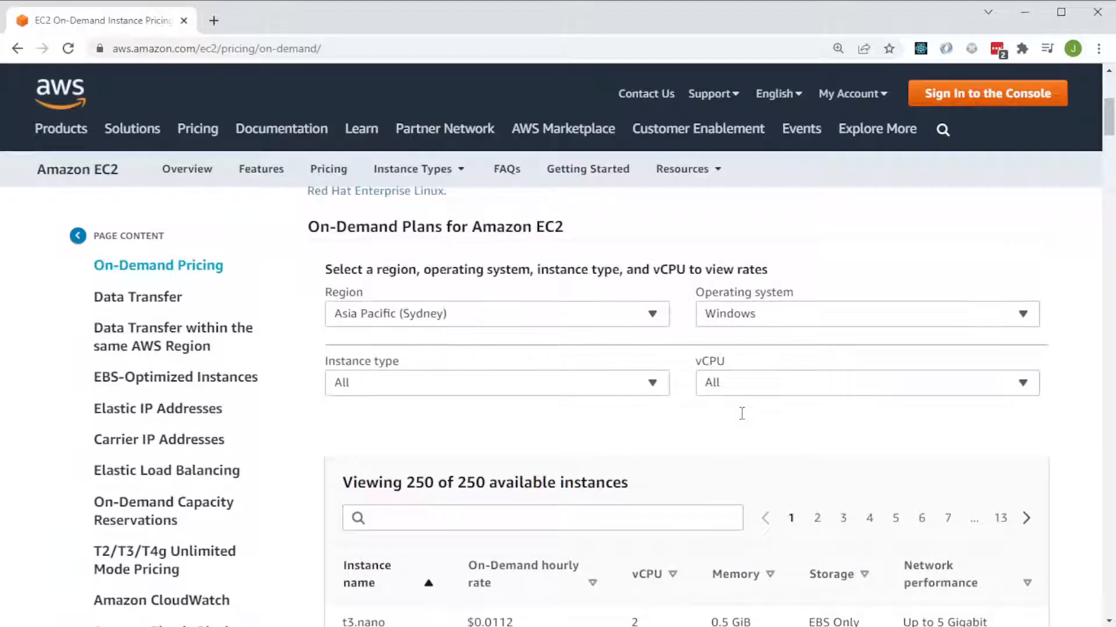
Sort the instance table by storage in descending order.
scroll(741, 414, "down", 3)
left_click(858, 429)
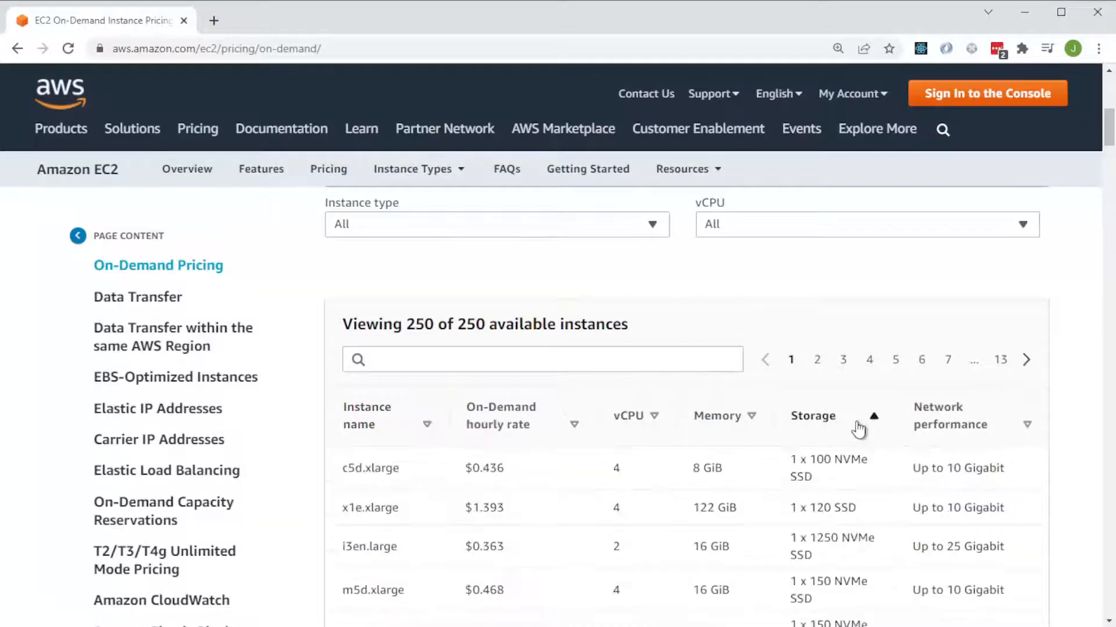
left_click(858, 430)
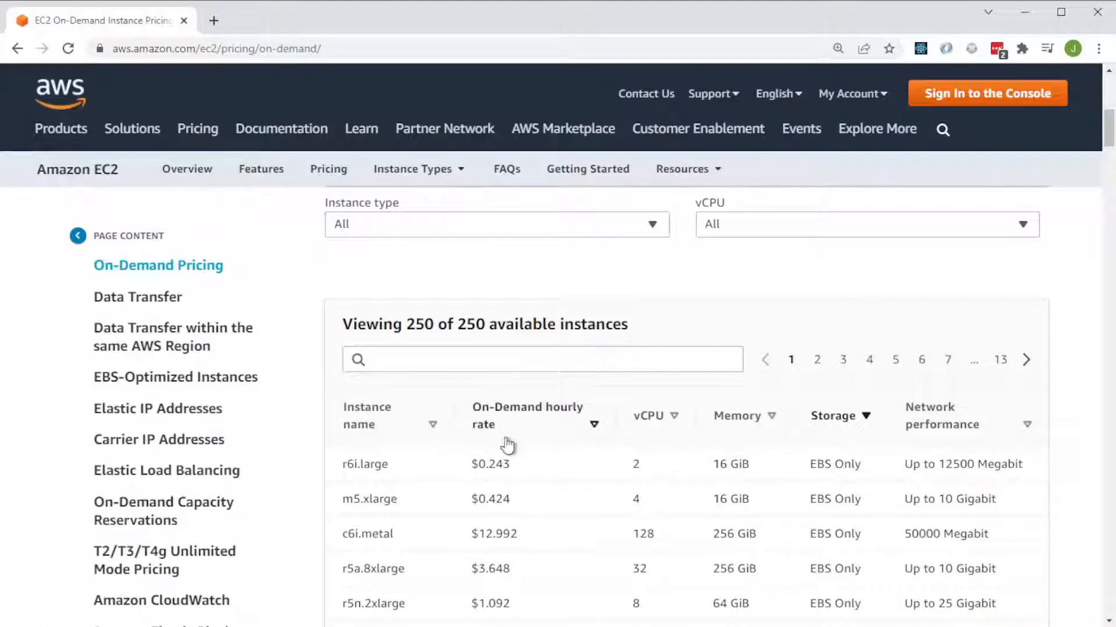
Sort the instance table by On-Demand hourly rate, cheapest first, and review the instances on the first page.
left_click(487, 424)
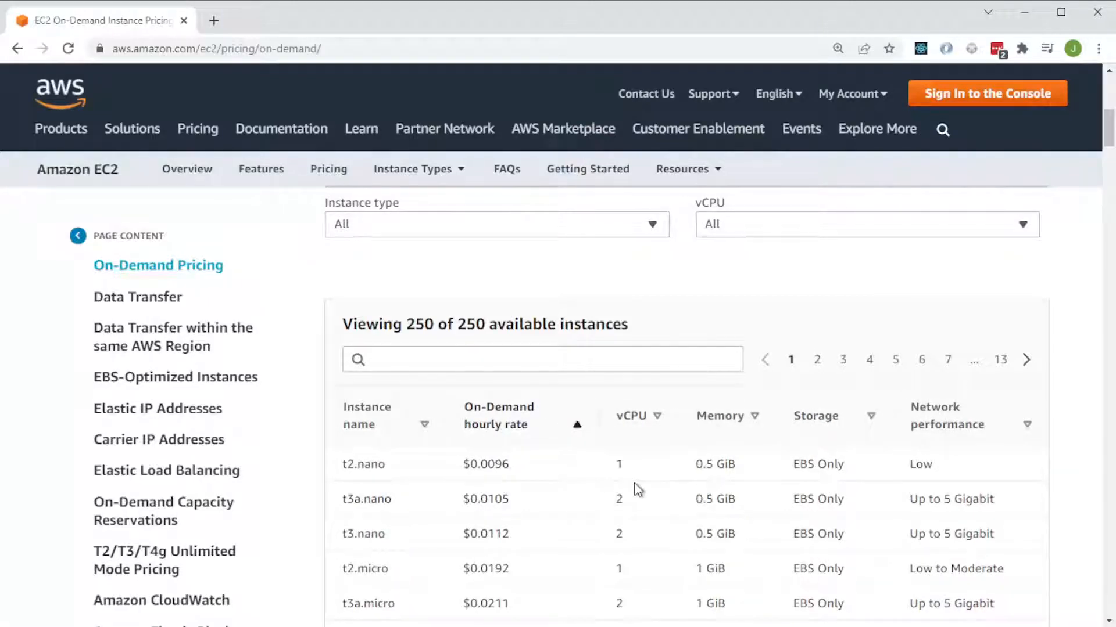
scroll(638, 490, "down", 4)
scroll(686, 481, "down", 3)
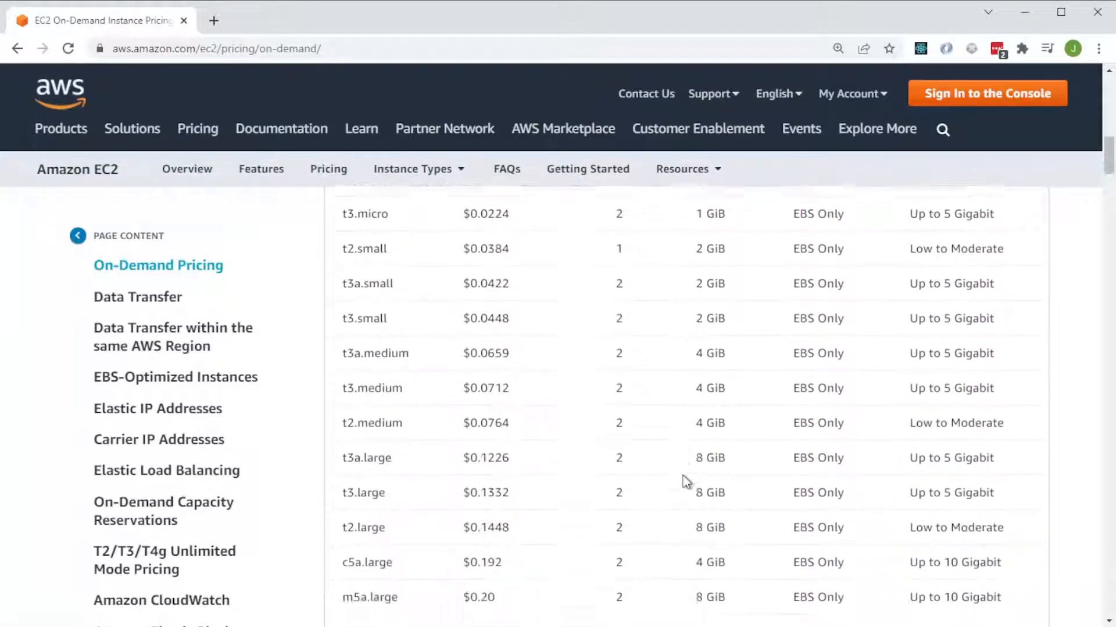
scroll(687, 481, "down", 2)
scroll(687, 482, "down", 3)
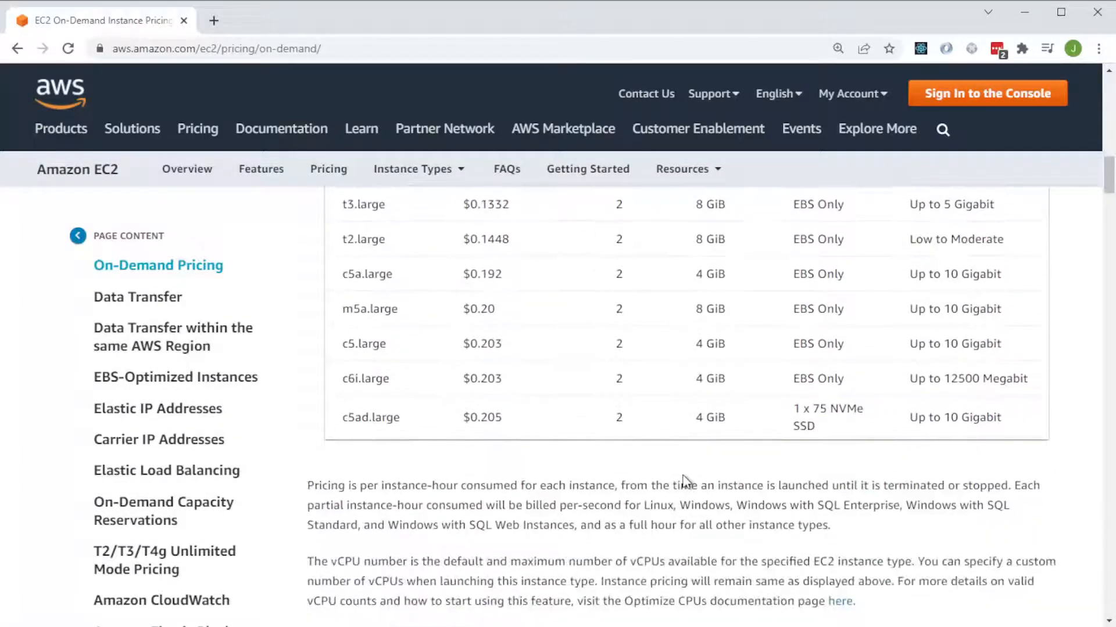
scroll(684, 481, "up", 15)
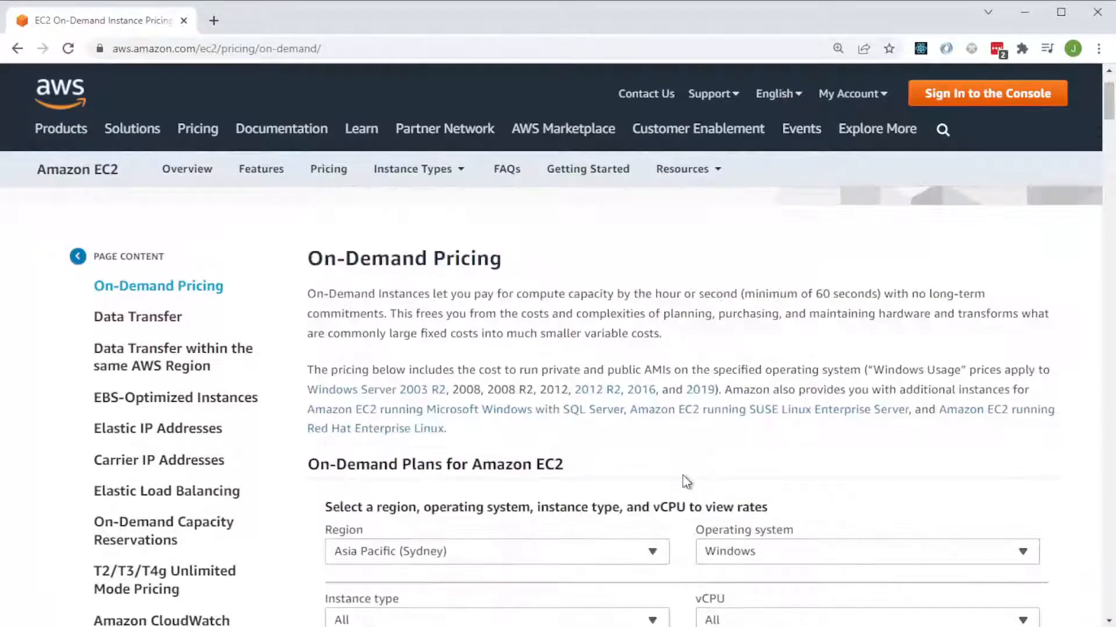
scroll(686, 481, "down", 5)
scroll(686, 481, "down", 12)
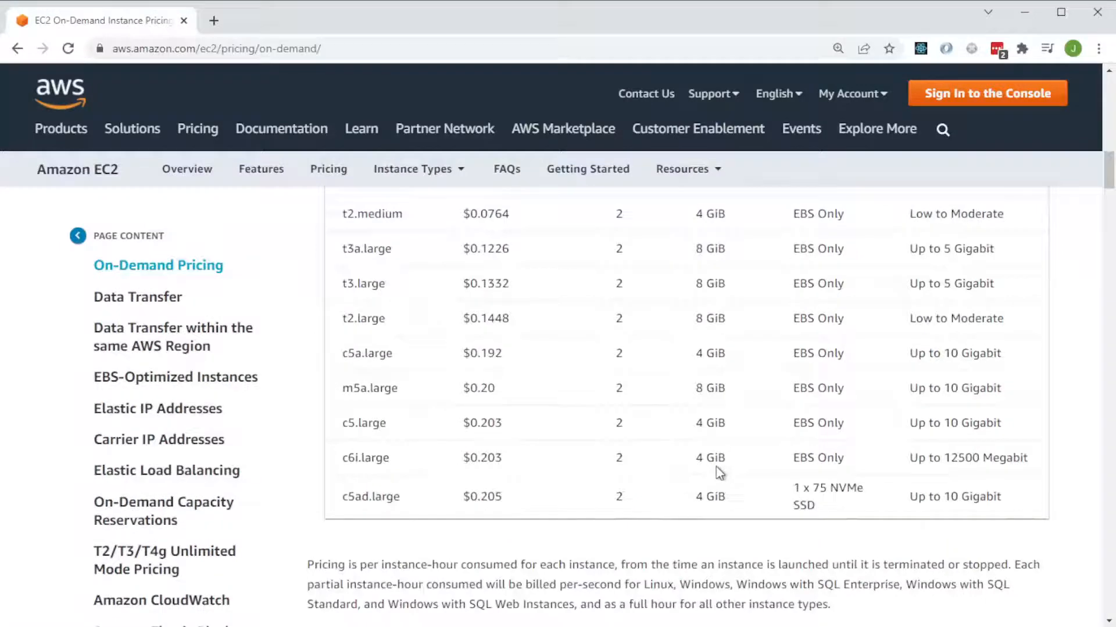
scroll(771, 458, "up", 10)
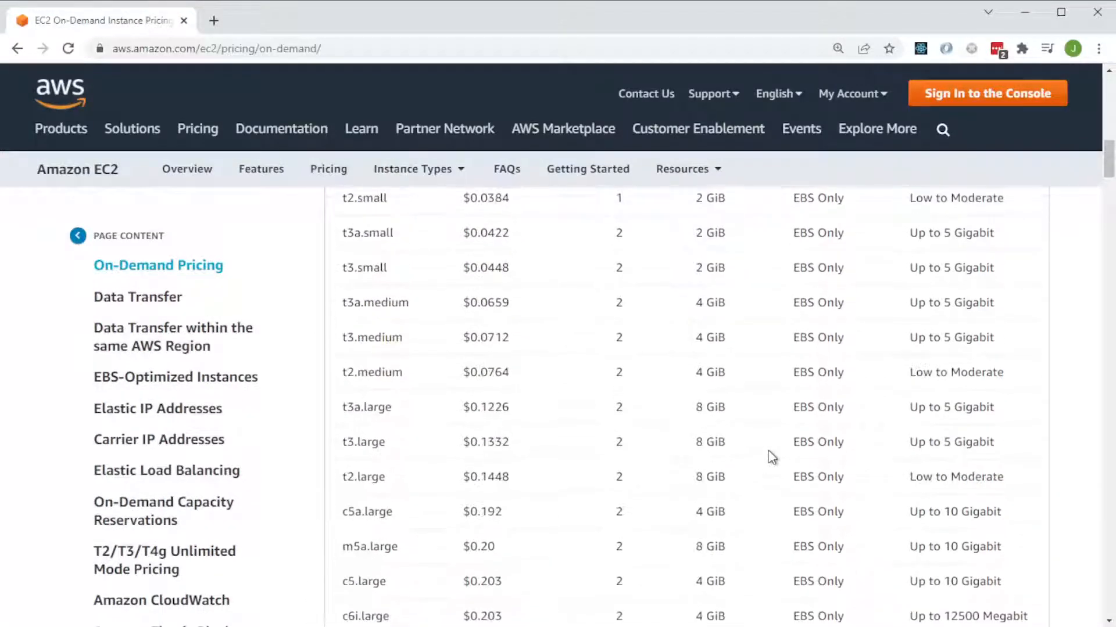
Go to page 2 of the instance table and highlight the whole i3.large row.
left_click(817, 360)
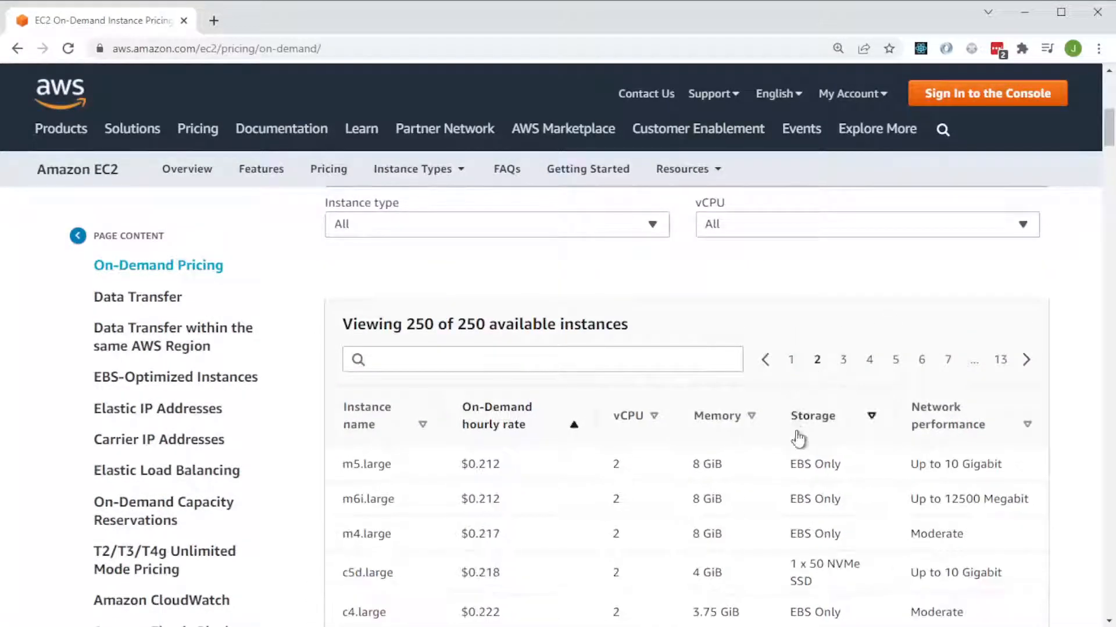
scroll(796, 438, "down", 3)
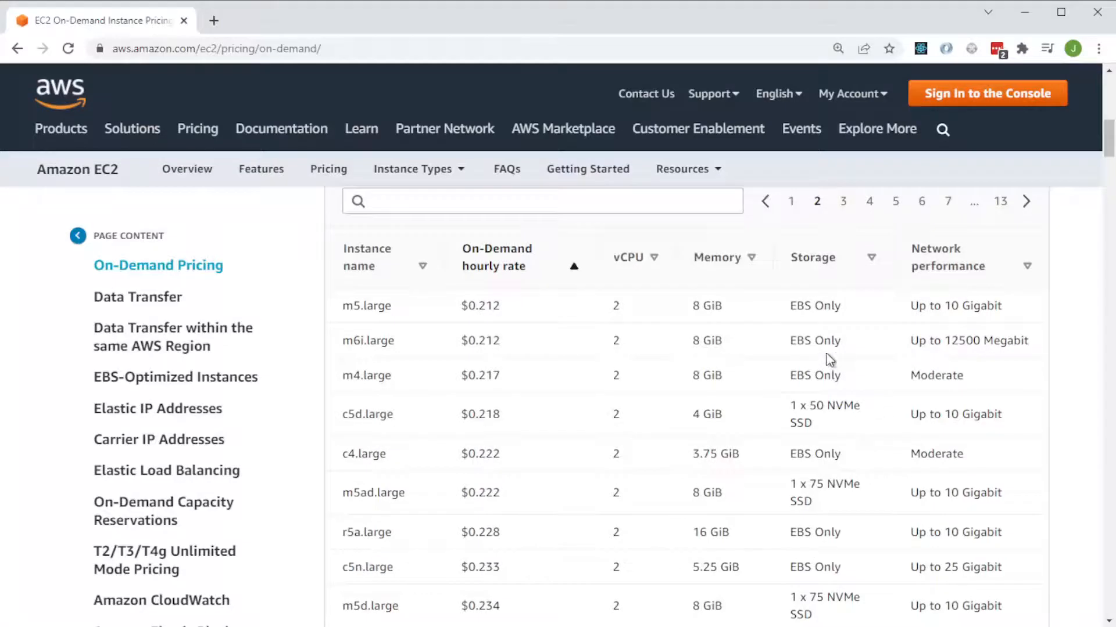
scroll(837, 356, "down", 1)
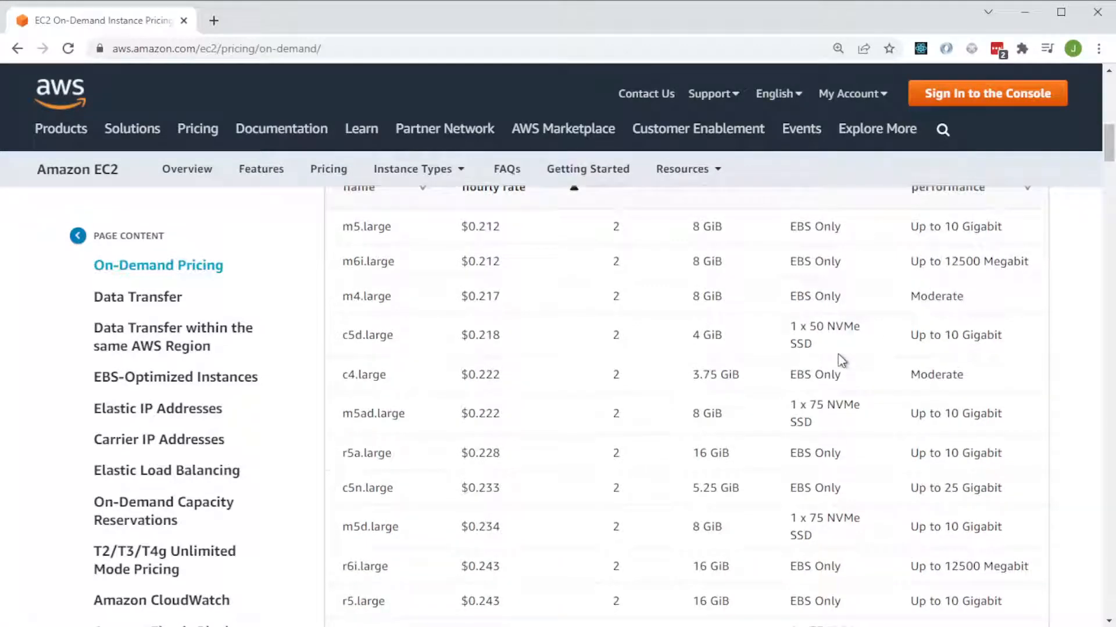
scroll(841, 361, "down", 2)
scroll(841, 361, "down", 2)
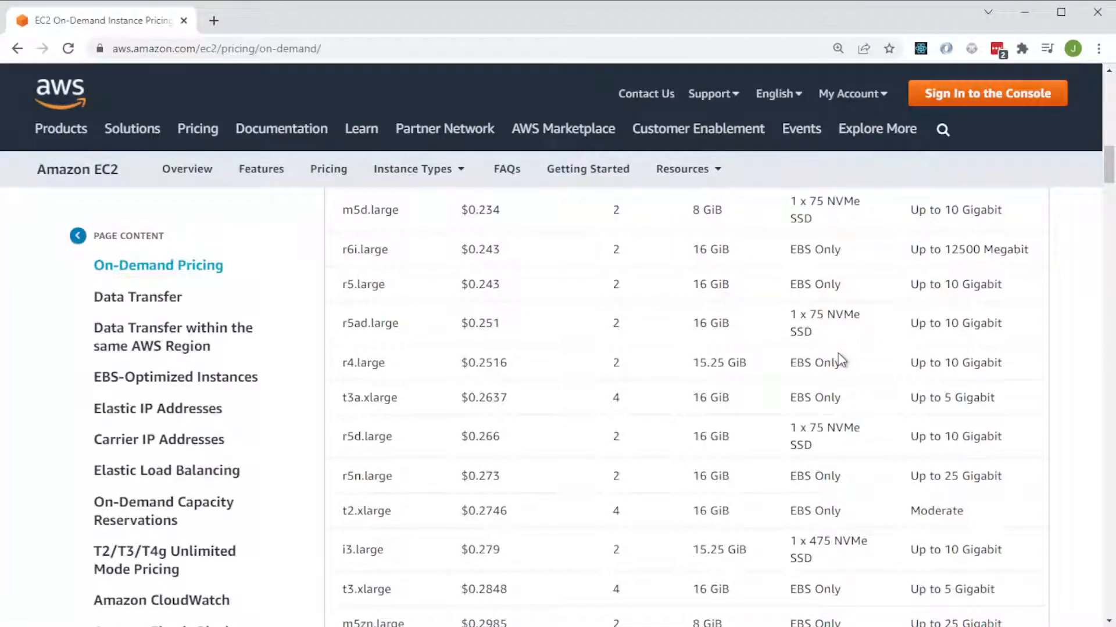
scroll(840, 360, "down", 1)
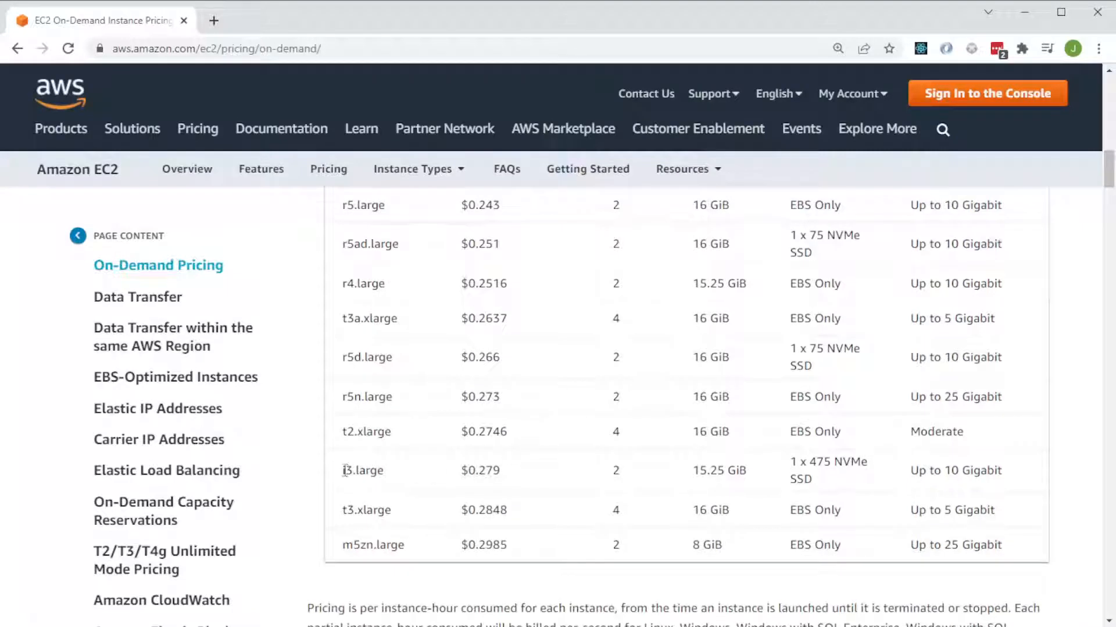
left_click_drag(340, 470, 1046, 482)
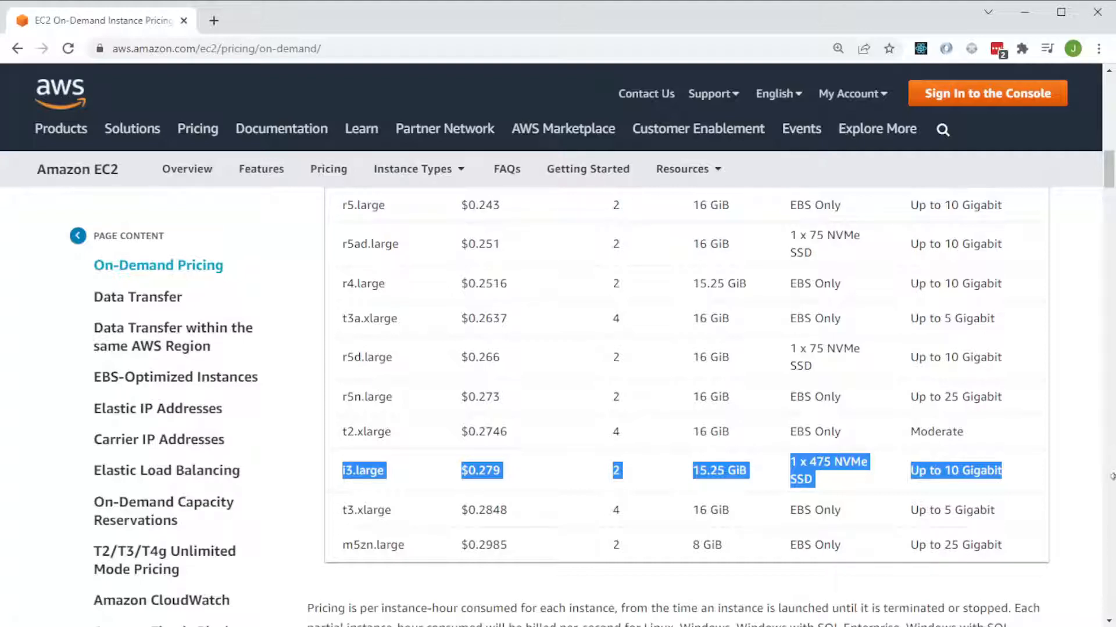
Go to the Data Transfer section and highlight the row pricing all data transfer in from the internet.
scroll(1075, 500, "down", 1)
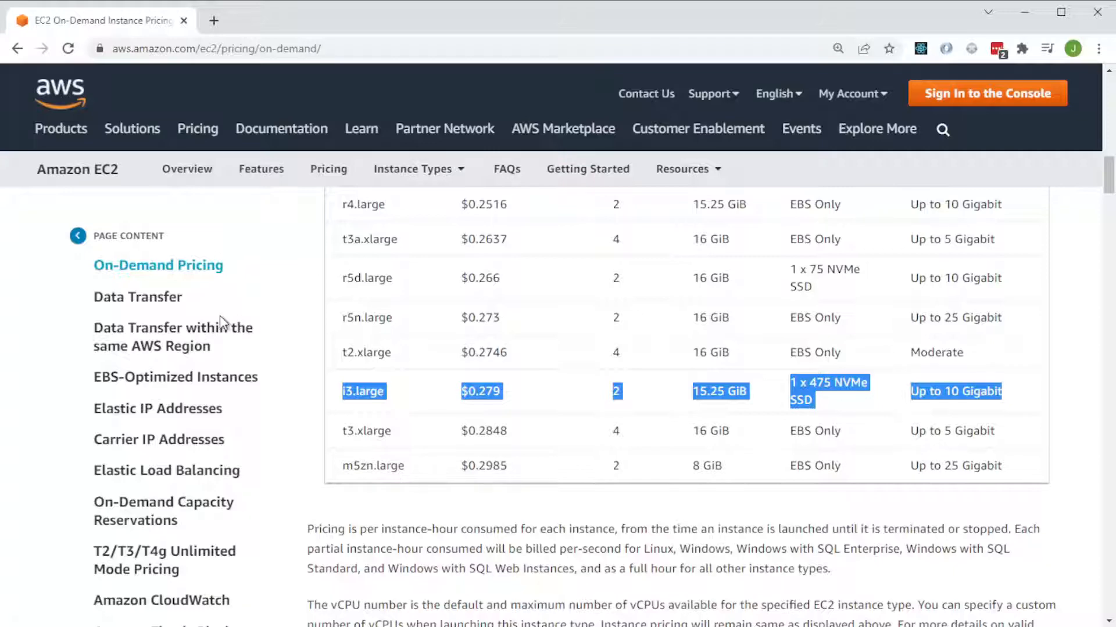
left_click(164, 299)
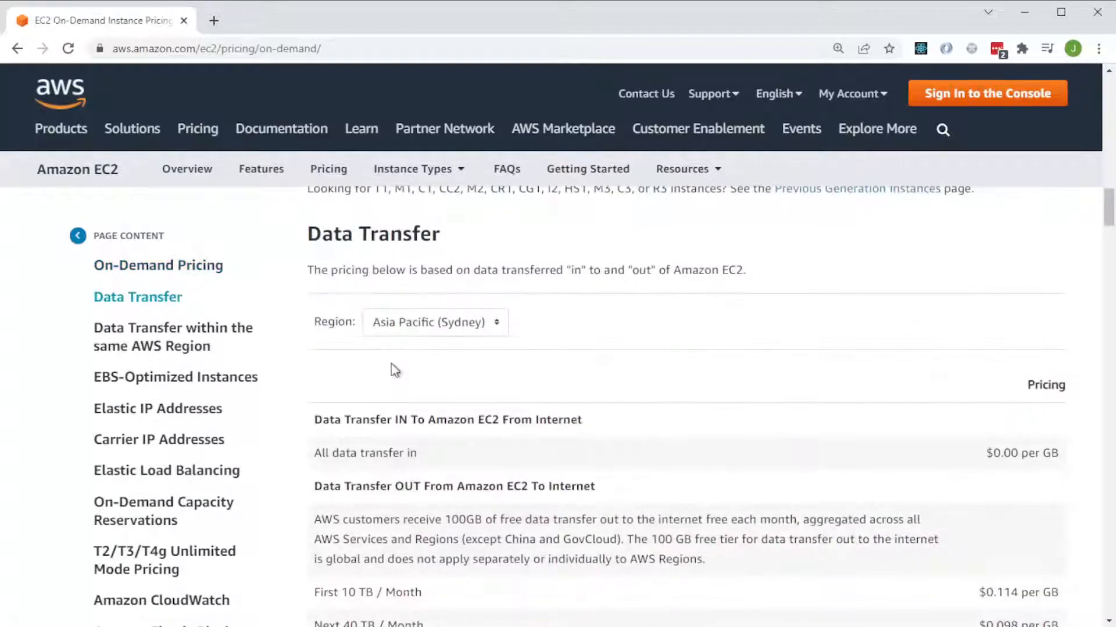
scroll(457, 373, "down", 3)
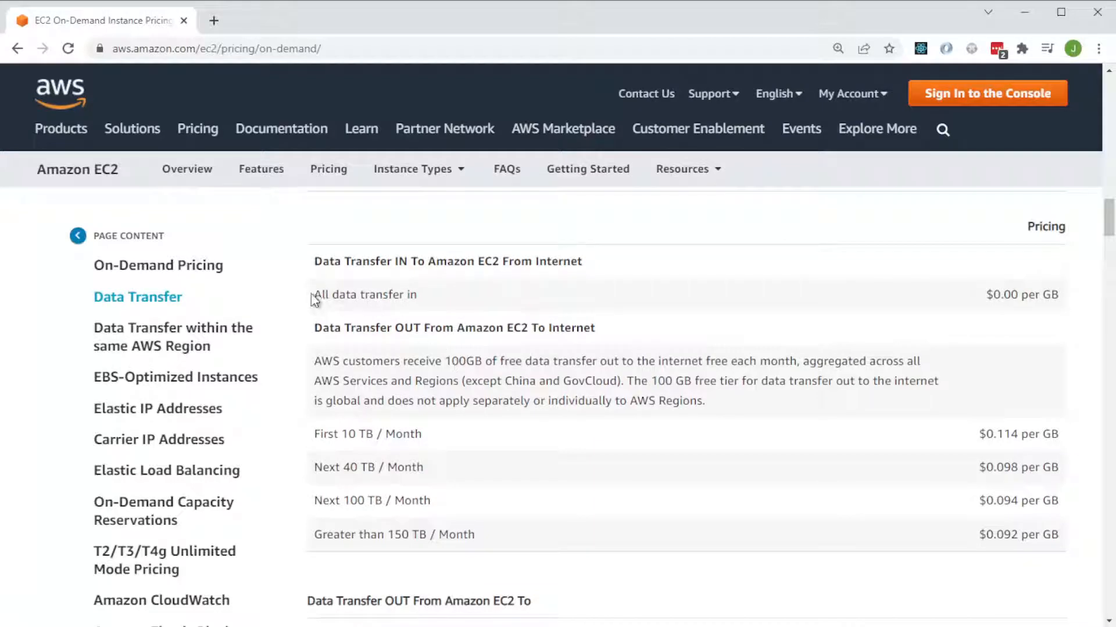
left_click_drag(314, 299, 1069, 301)
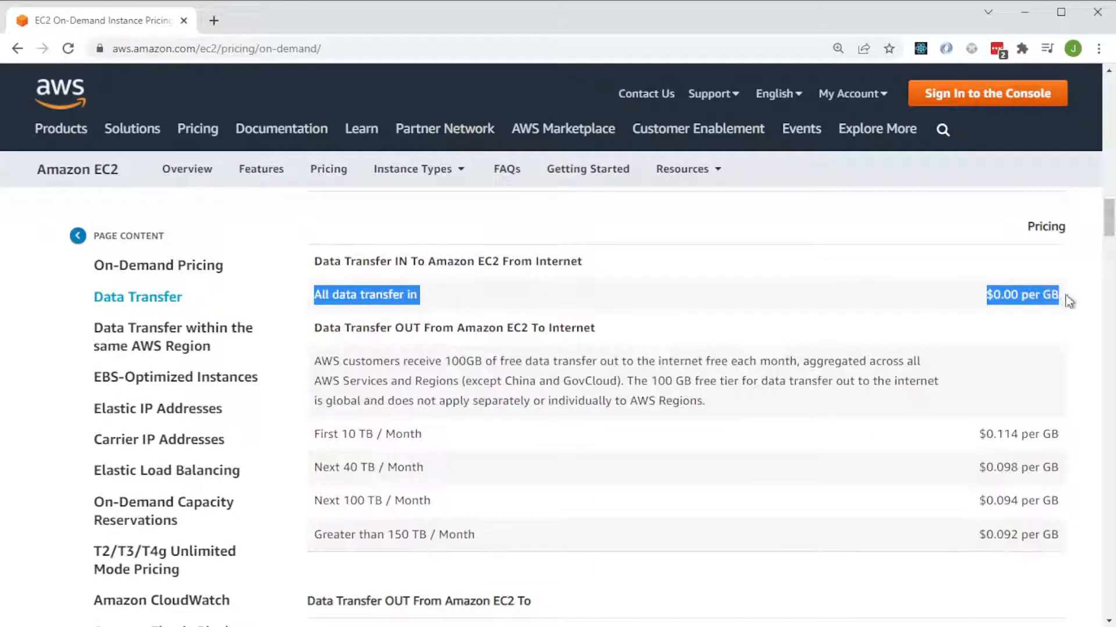
left_click(908, 381)
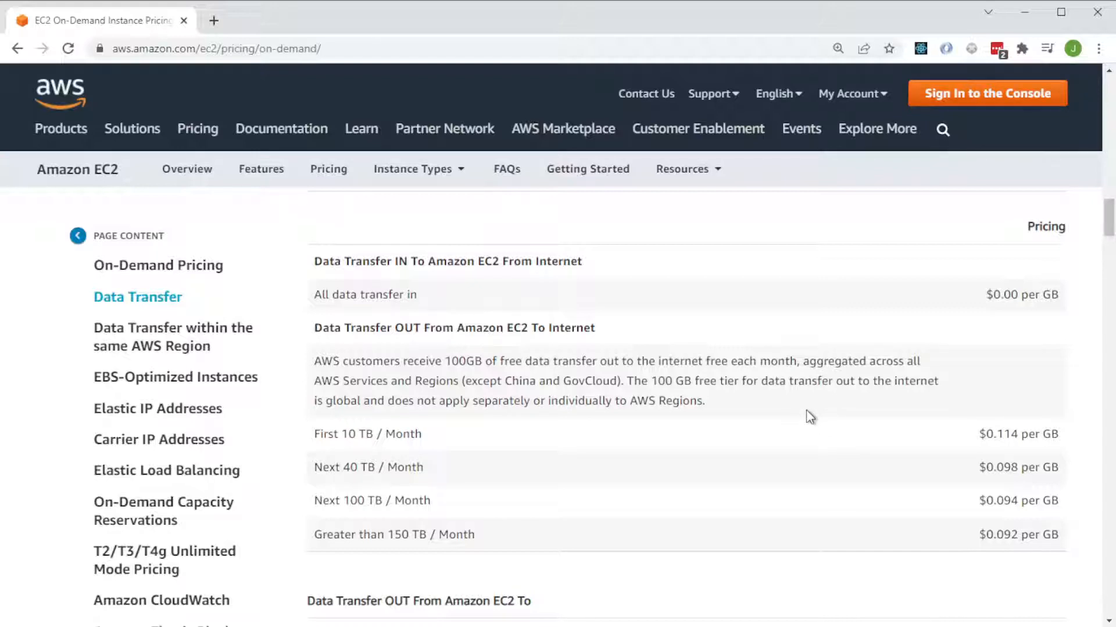
Highlight the prices for data transfer out to the internet, starting from the First 10 TB / Month tier.
left_click_drag(978, 435, 1074, 441)
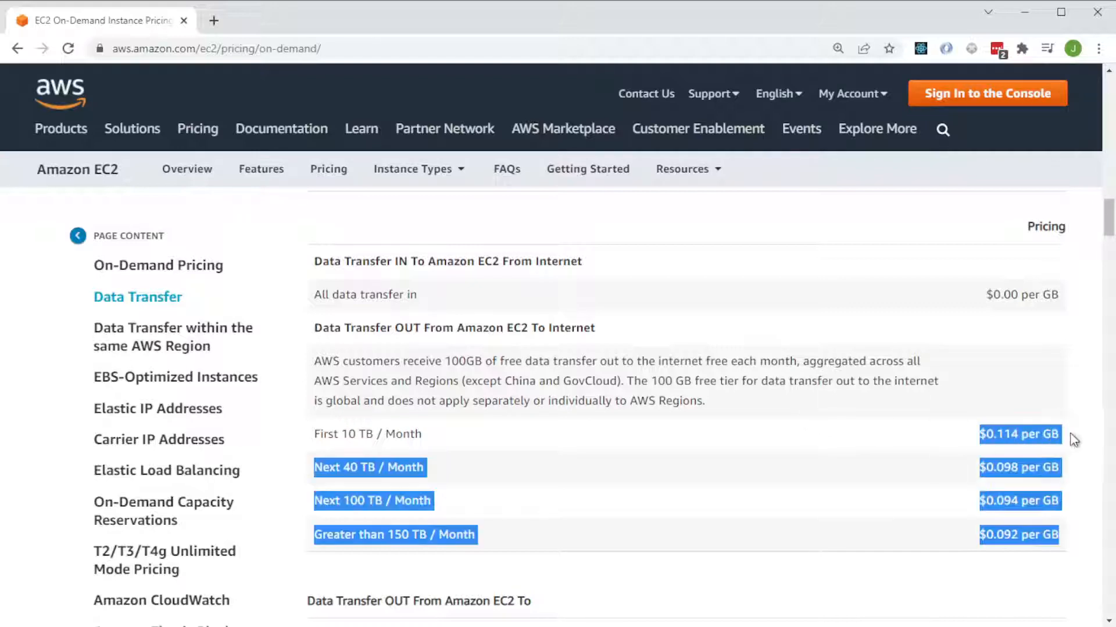
left_click(1053, 434)
scroll(933, 443, "down", 1)
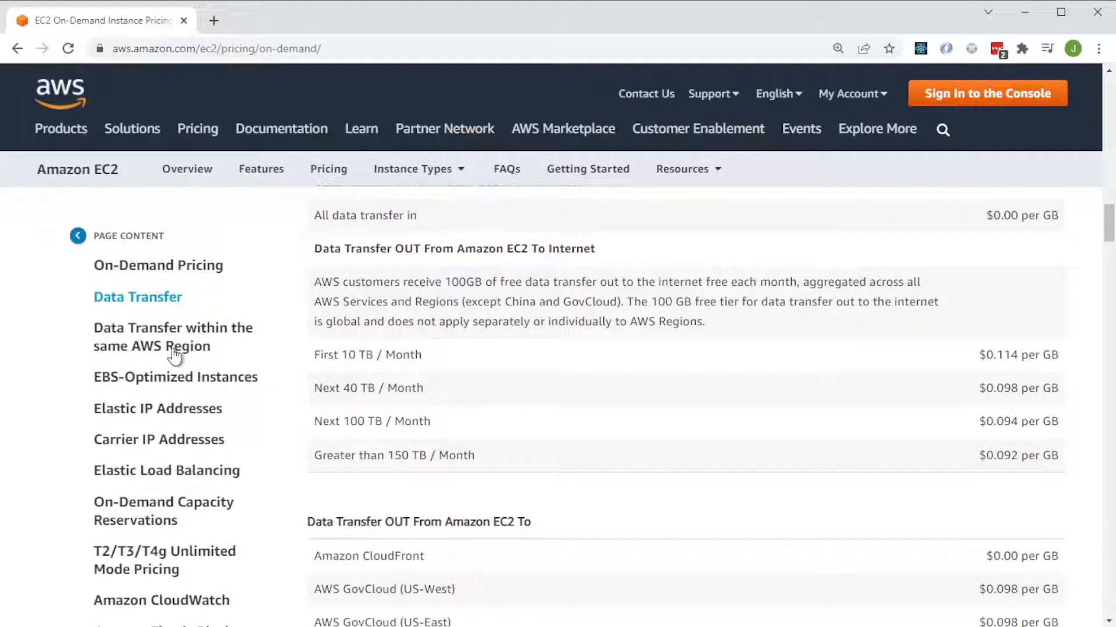
Review the rates for data transfer out from Amazon EC2 to CloudFront and other AWS regions.
scroll(163, 352, "down", 1)
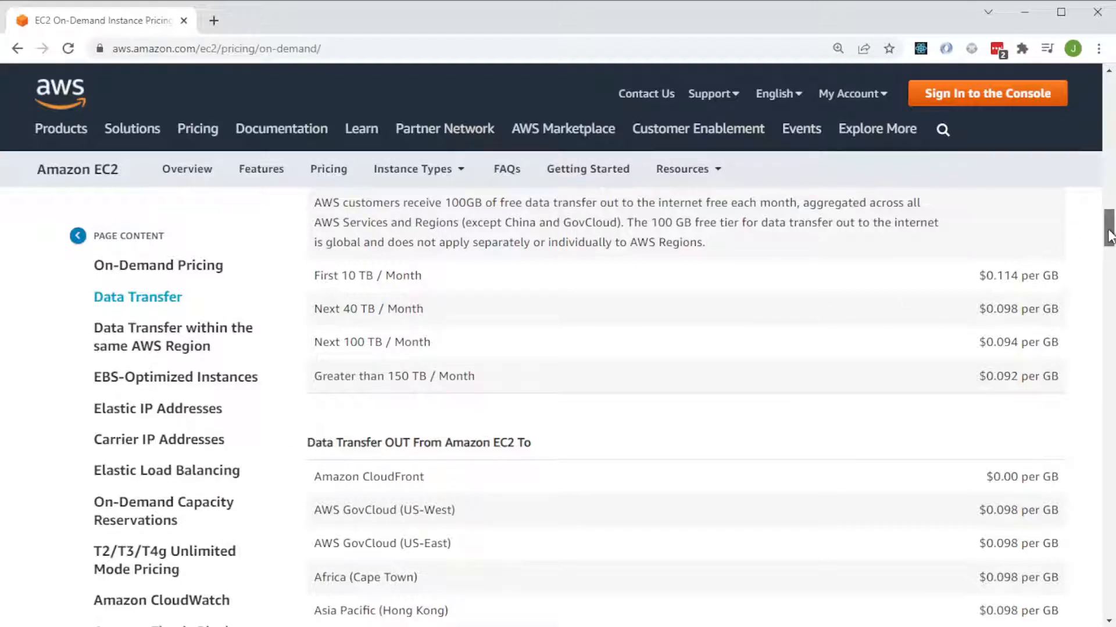
left_click_drag(1110, 234, 1109, 241)
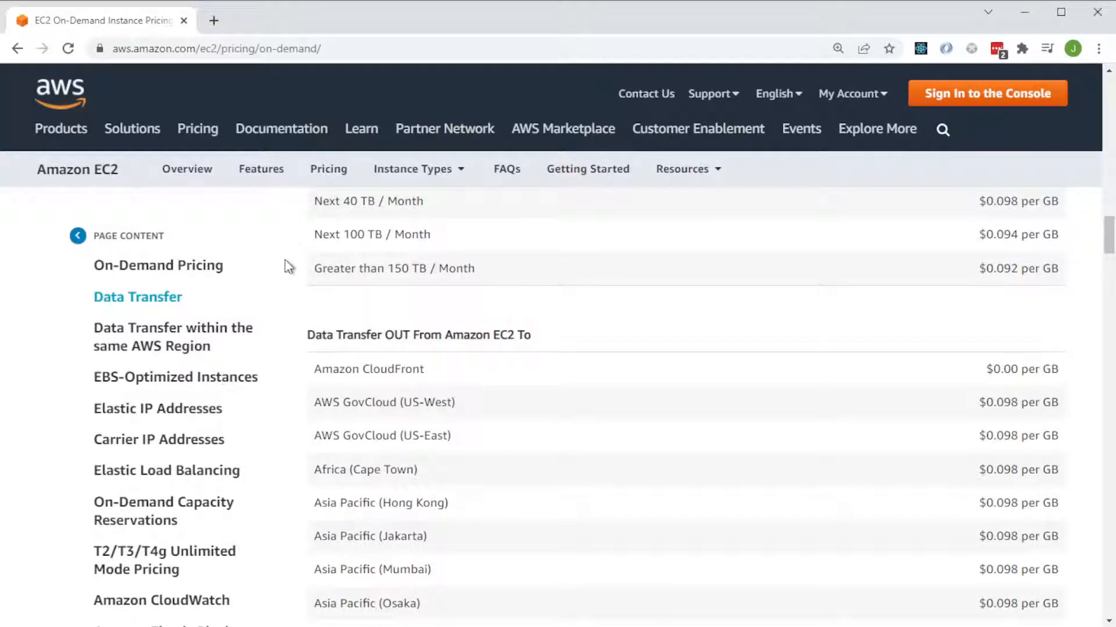
scroll(34, 429, "down", 2)
scroll(35, 423, "down", 2)
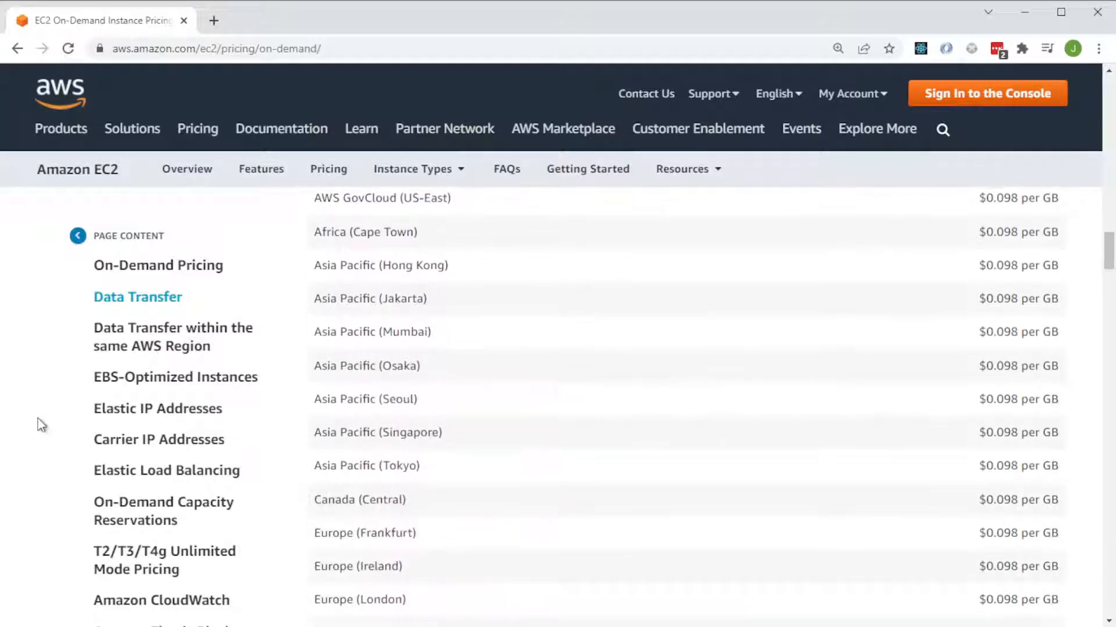
left_click(78, 235)
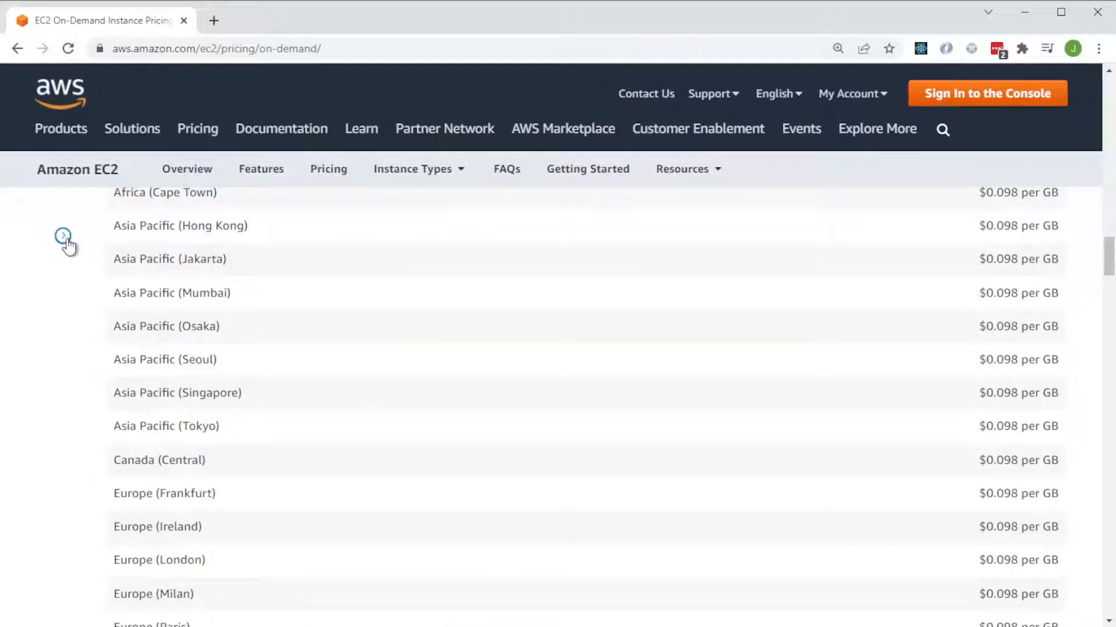
left_click(63, 237)
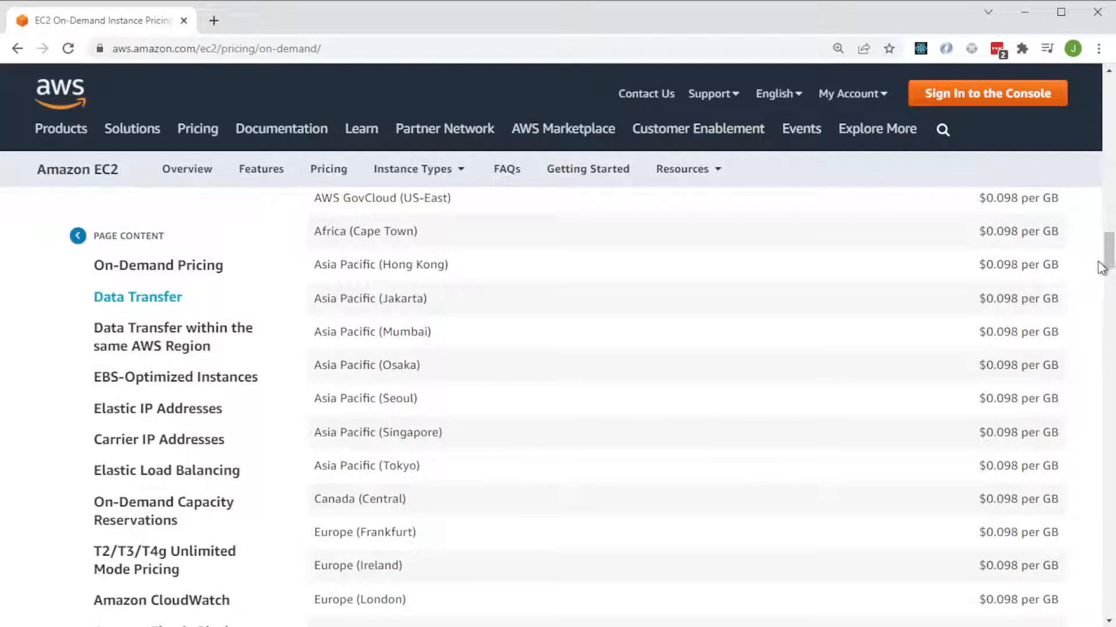
Go to the Amazon Elastic Block Store section and open the EBS pricing page to review its storage rates.
left_click_drag(1102, 269, 1112, 582)
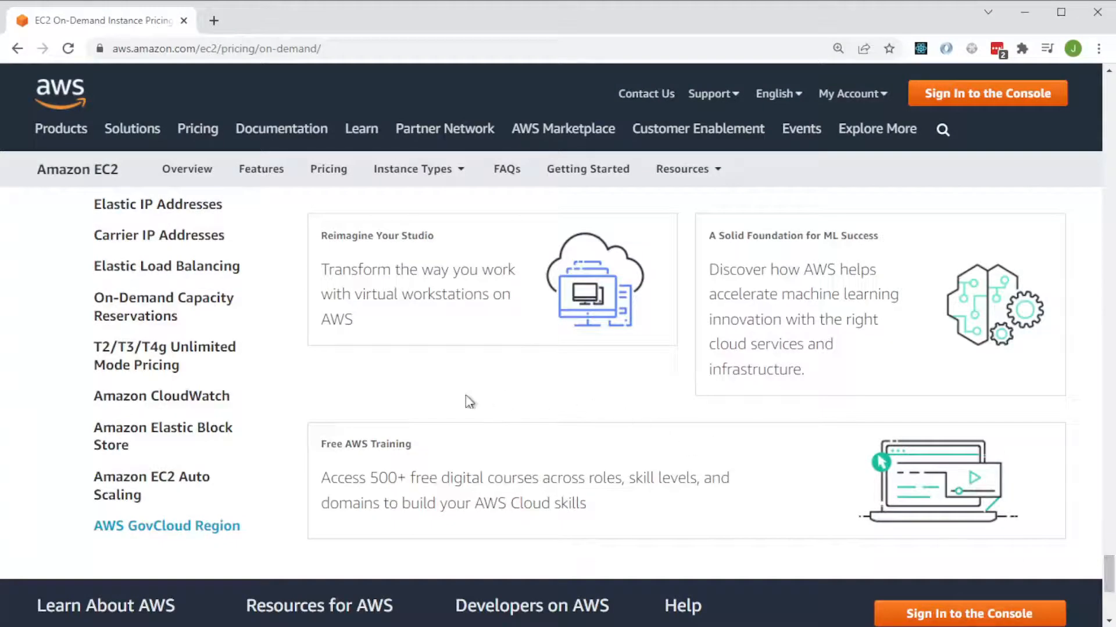
left_click(153, 435)
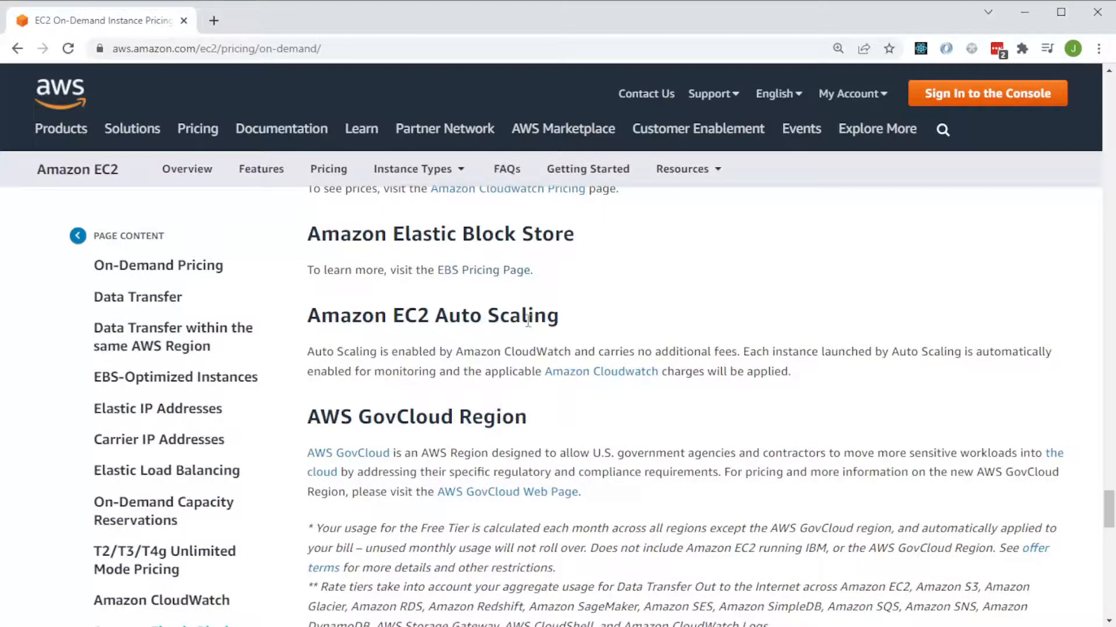
left_click(491, 270)
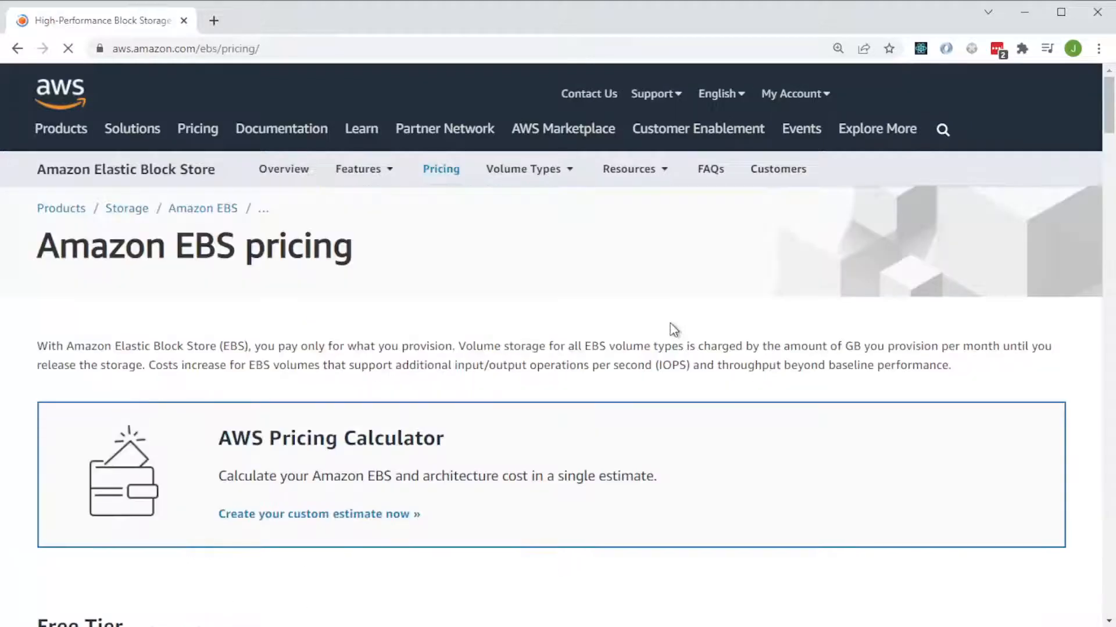
scroll(609, 429, "down", 3)
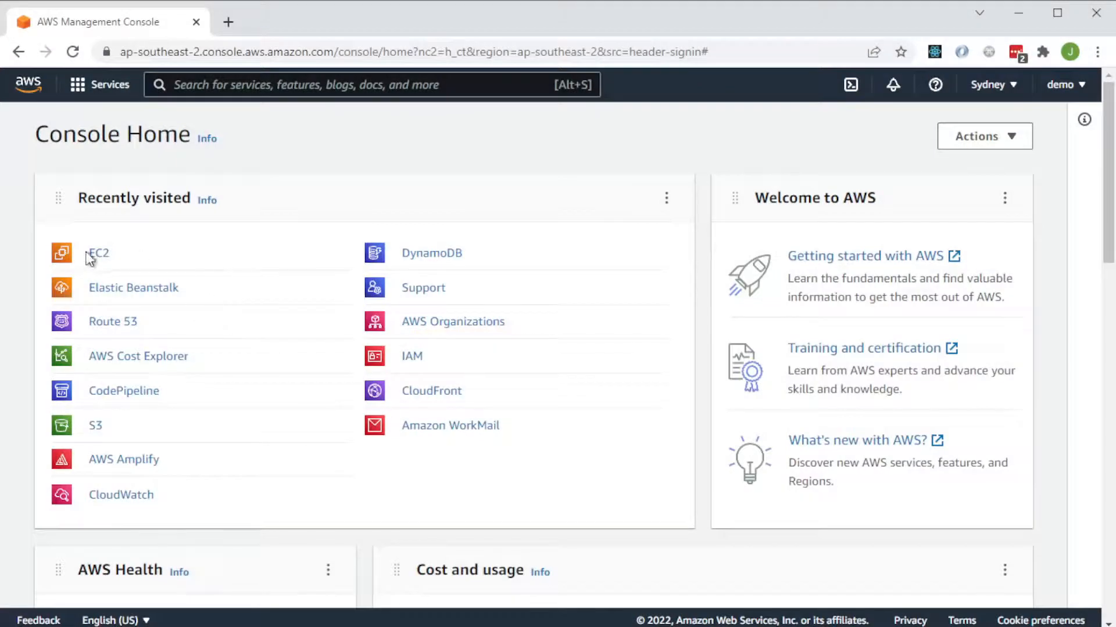
Start launching a new EC2 instance in the AWS console with the Microsoft Windows Server 2019 Base AMI.
left_click(93, 254)
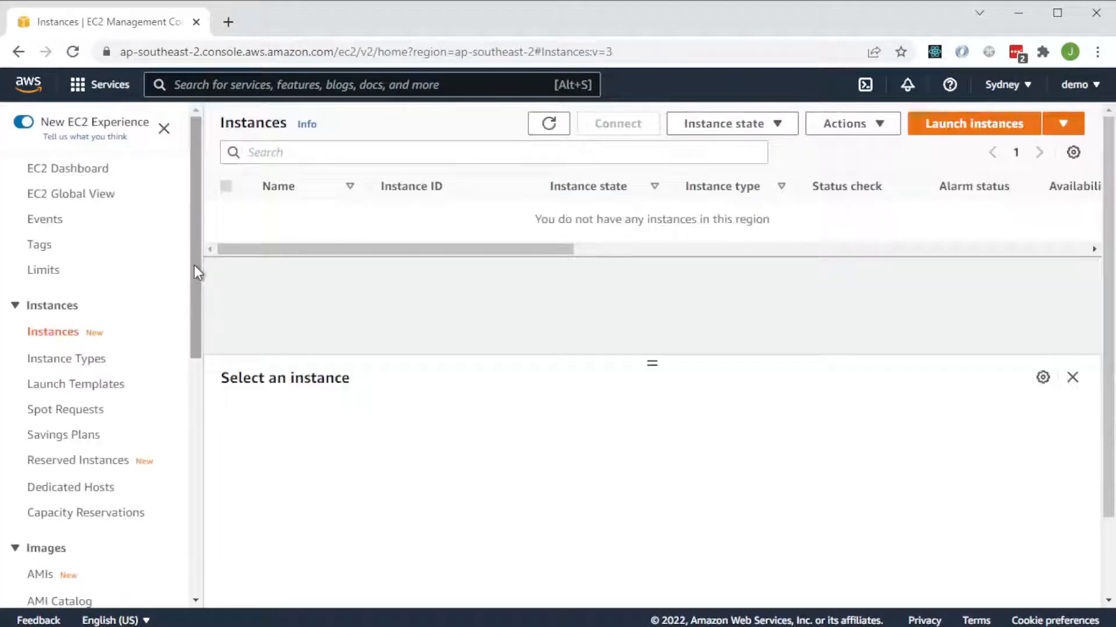
left_click(946, 132)
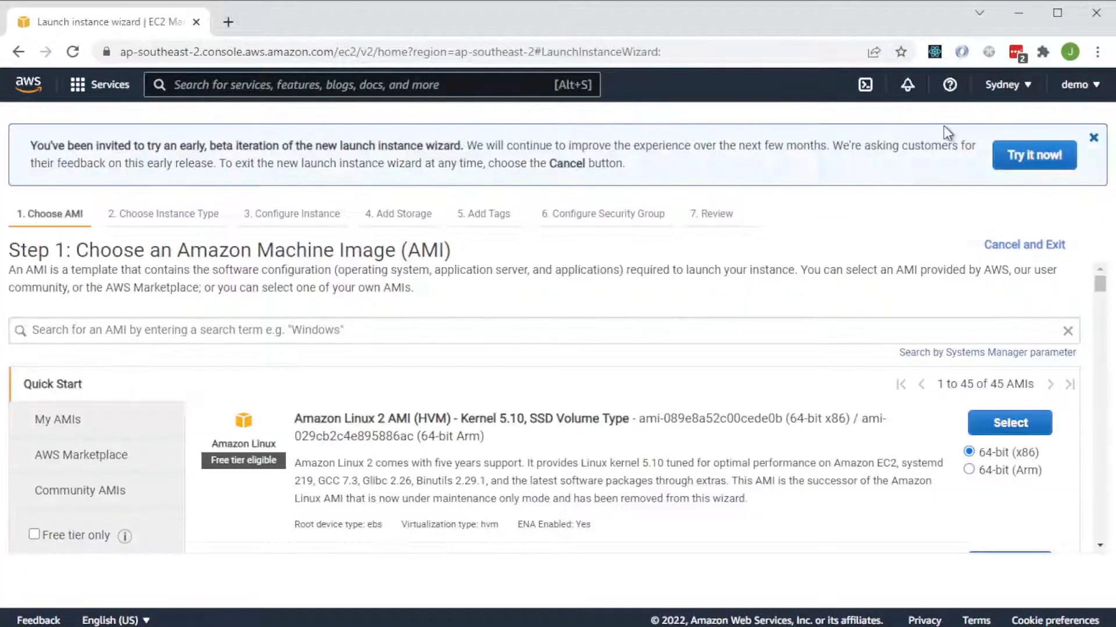
scroll(738, 333, "down", 8)
scroll(739, 333, "down", 10)
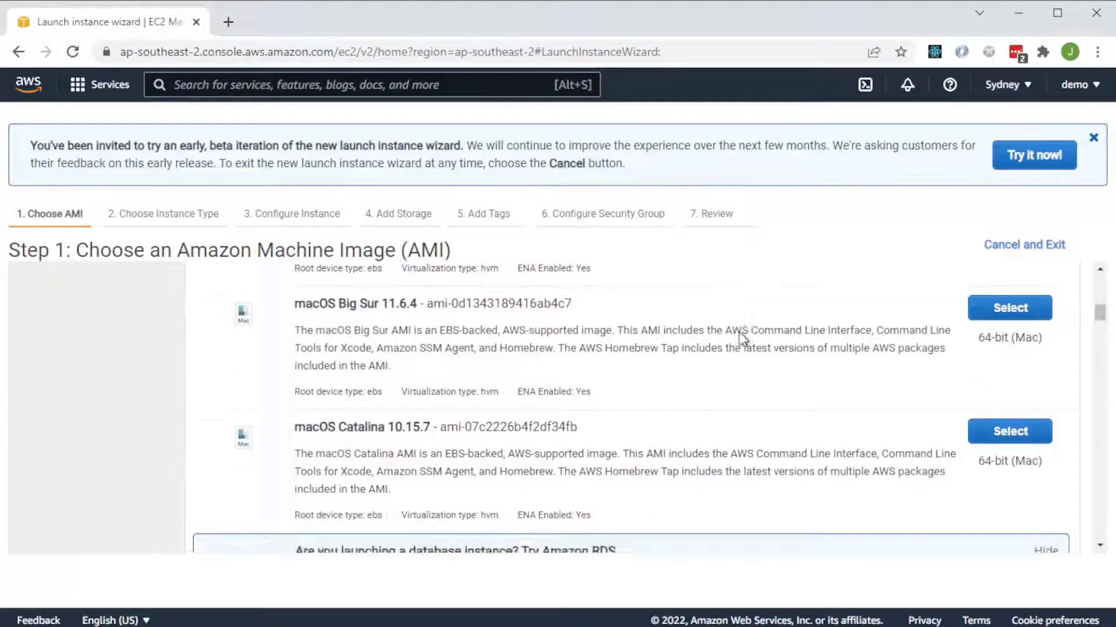
scroll(750, 345, "down", 2)
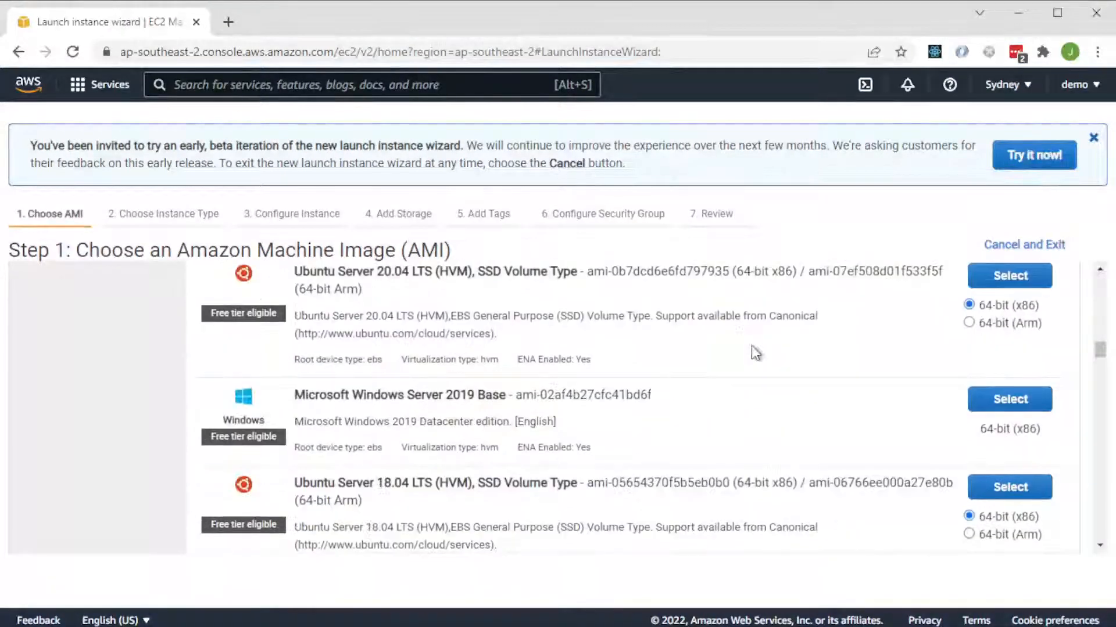
left_click(992, 402)
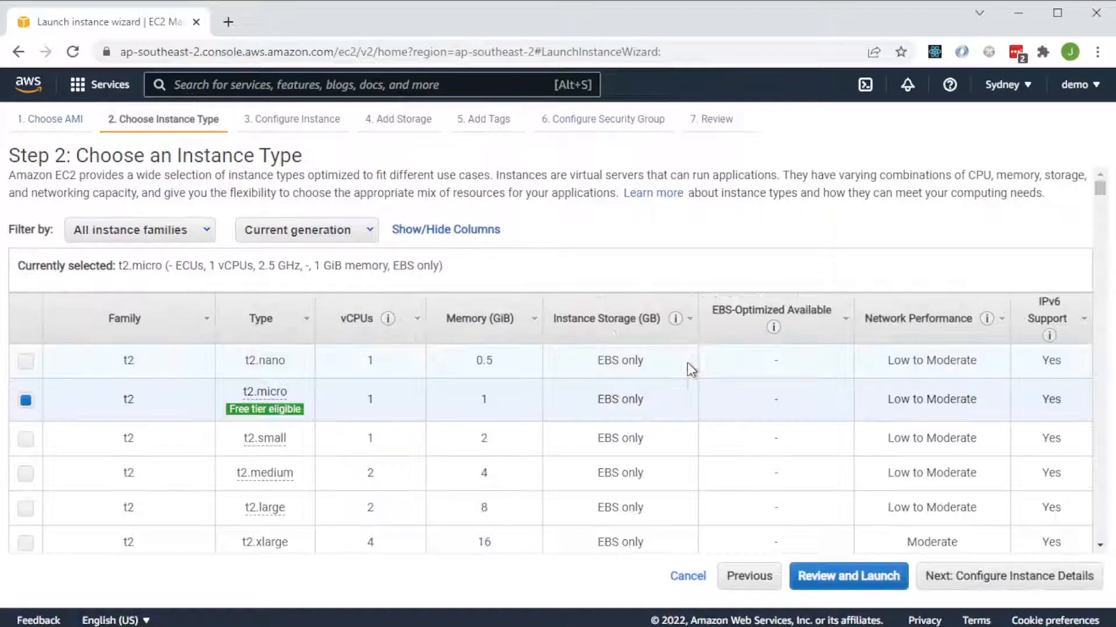
Choose the i3.large instance type and continue to the instance details.
scroll(457, 351, "down", 5)
scroll(457, 351, "down", 20)
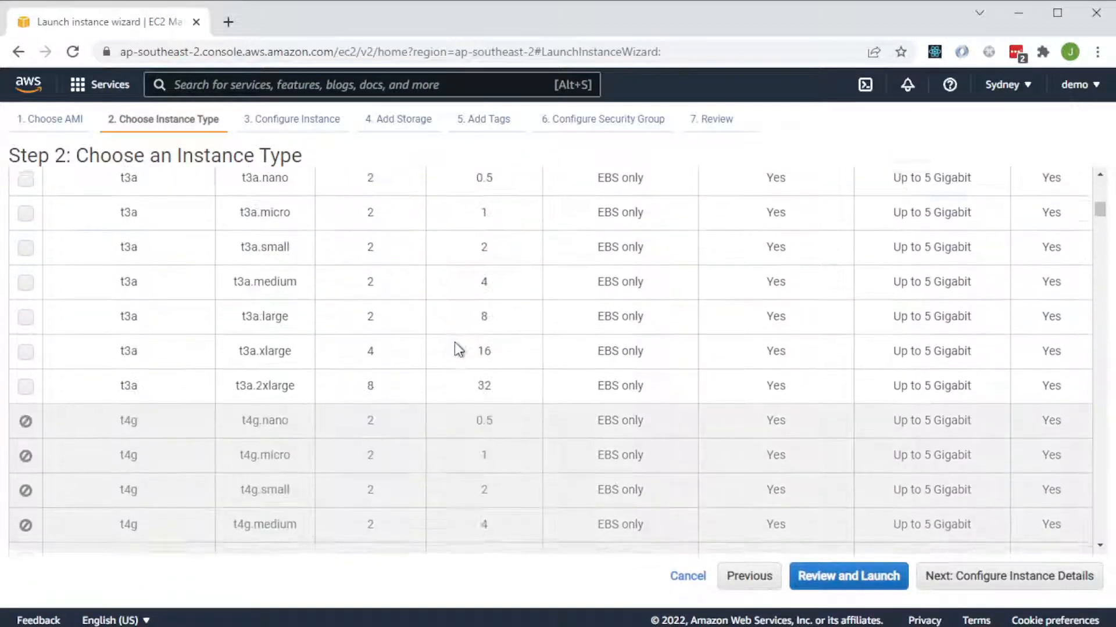
scroll(454, 350, "down", 20)
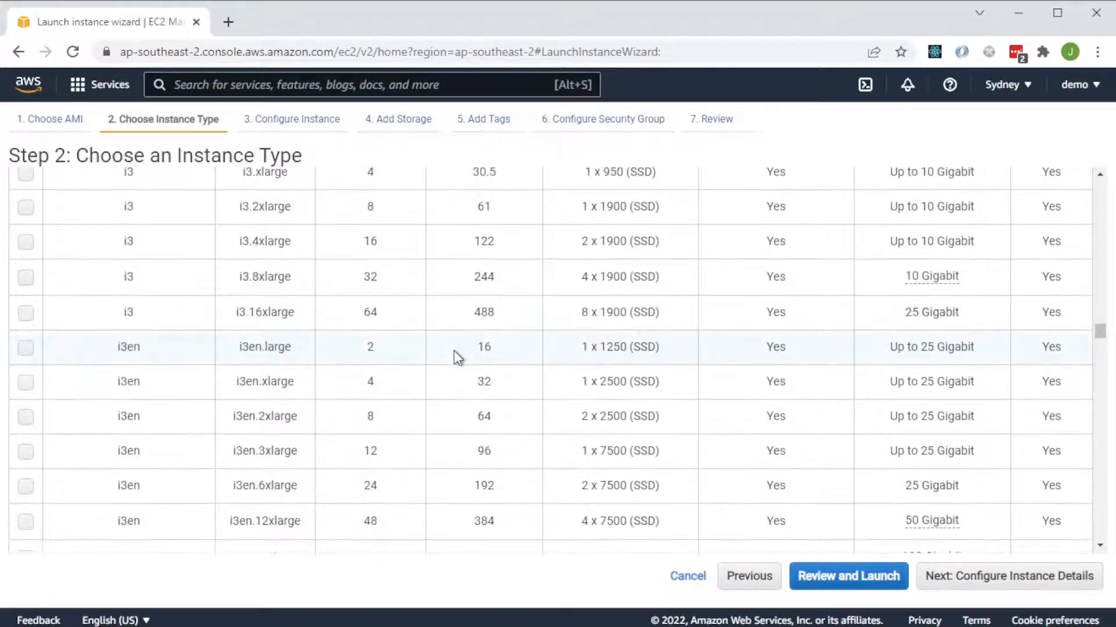
scroll(431, 354, "up", 3)
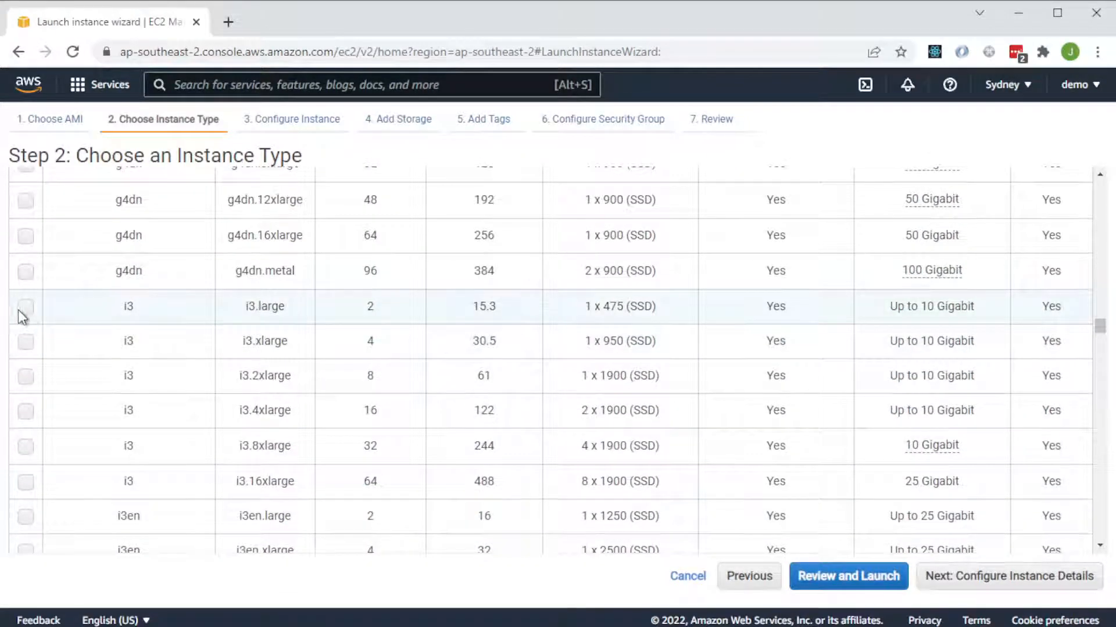
left_click(26, 307)
left_click(976, 591)
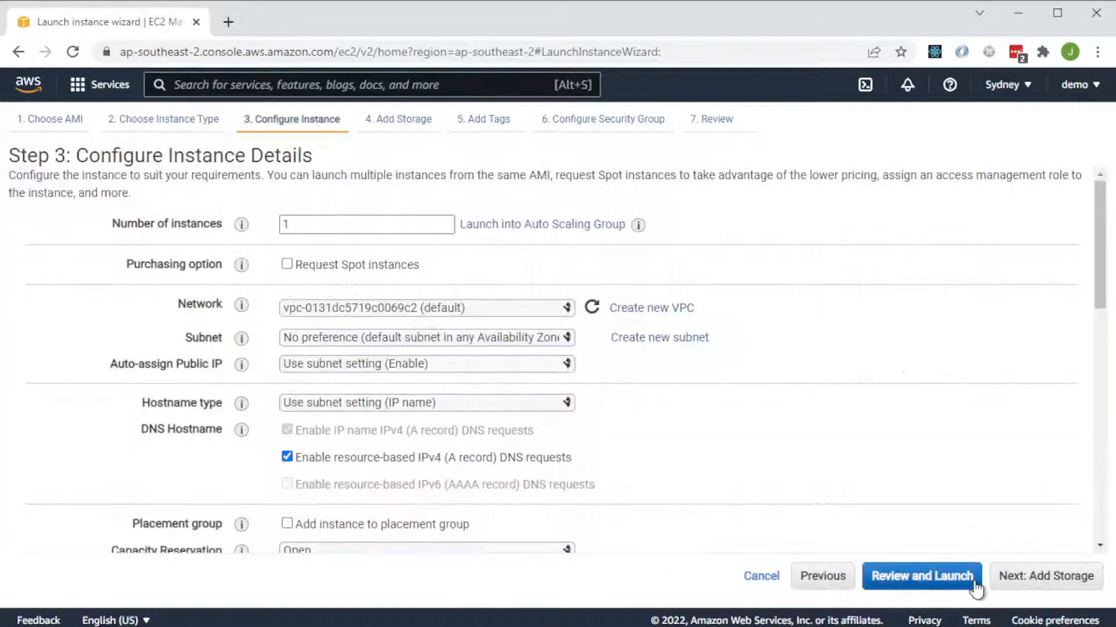
Enable Request Spot instances and continue to the security group configuration, keeping the default storage and tags.
left_click(287, 265)
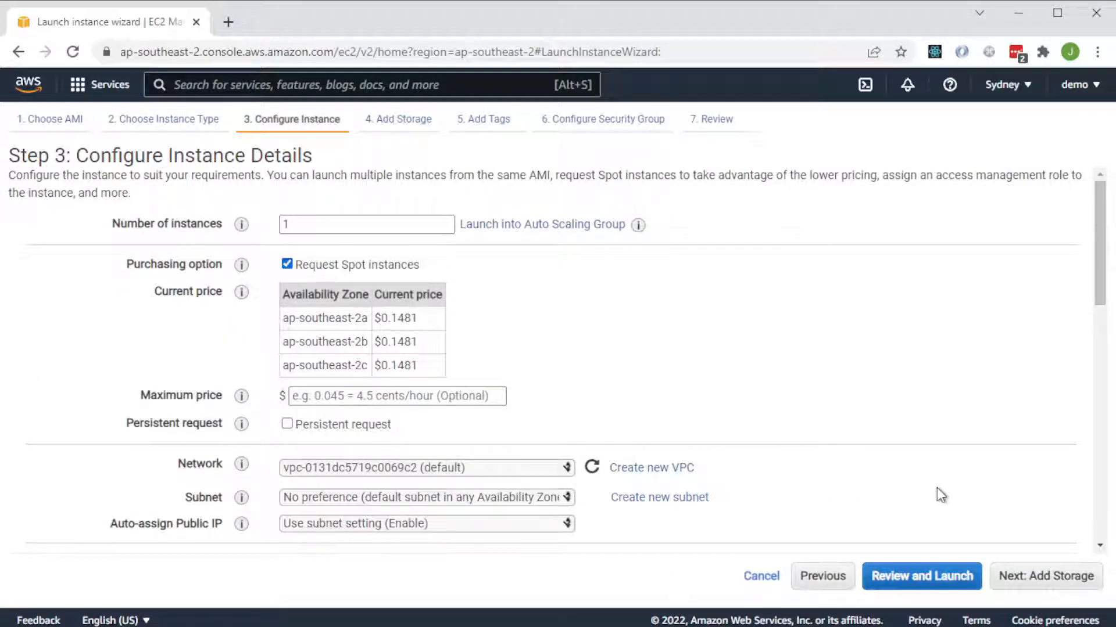
left_click(1030, 581)
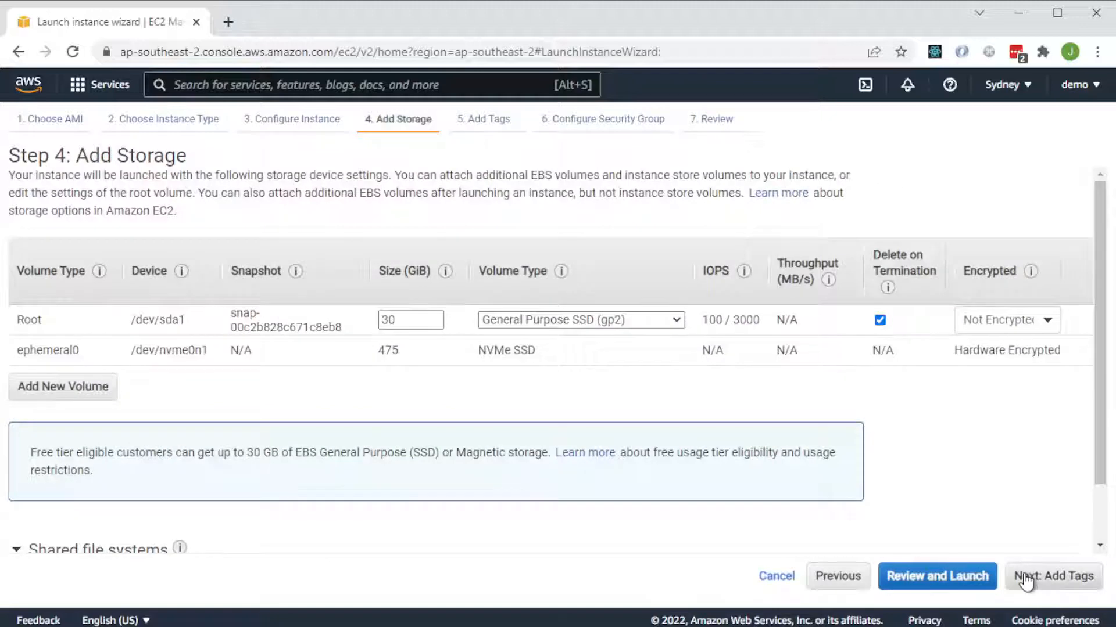
left_click(1050, 580)
left_click(1051, 580)
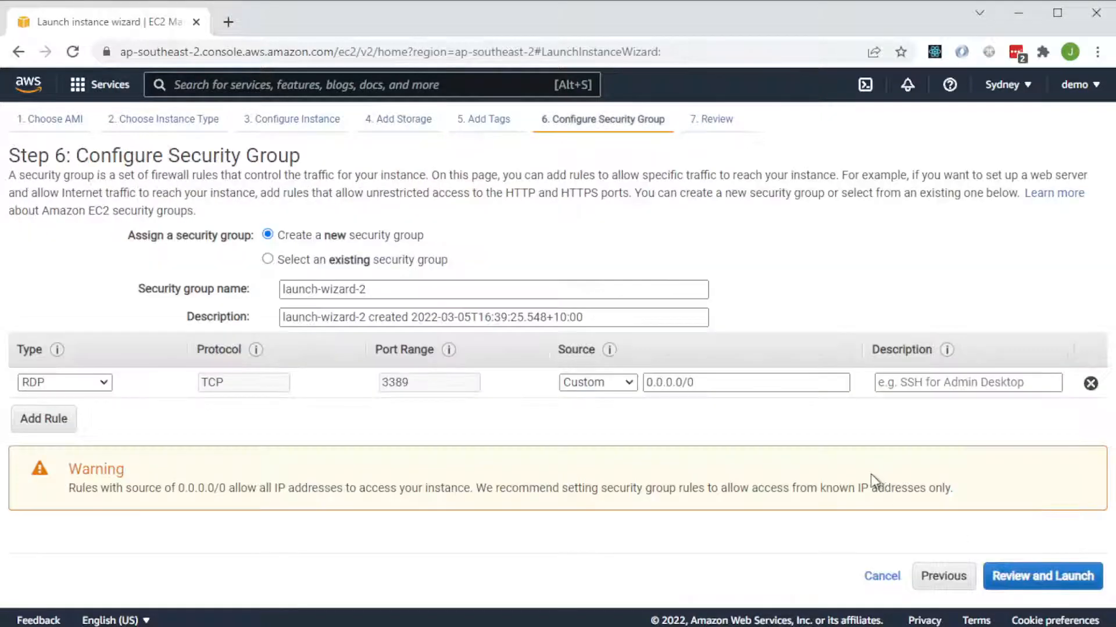
Add a custom TCP rule for port 10308 to the new security group.
left_click(44, 418)
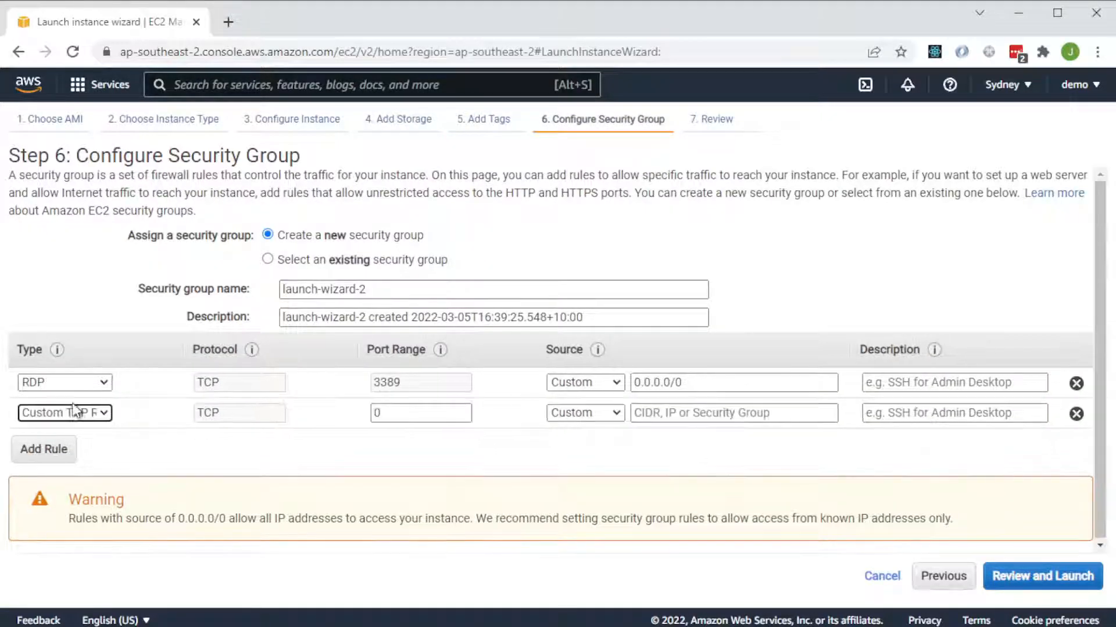
left_click(410, 414)
type("10308")
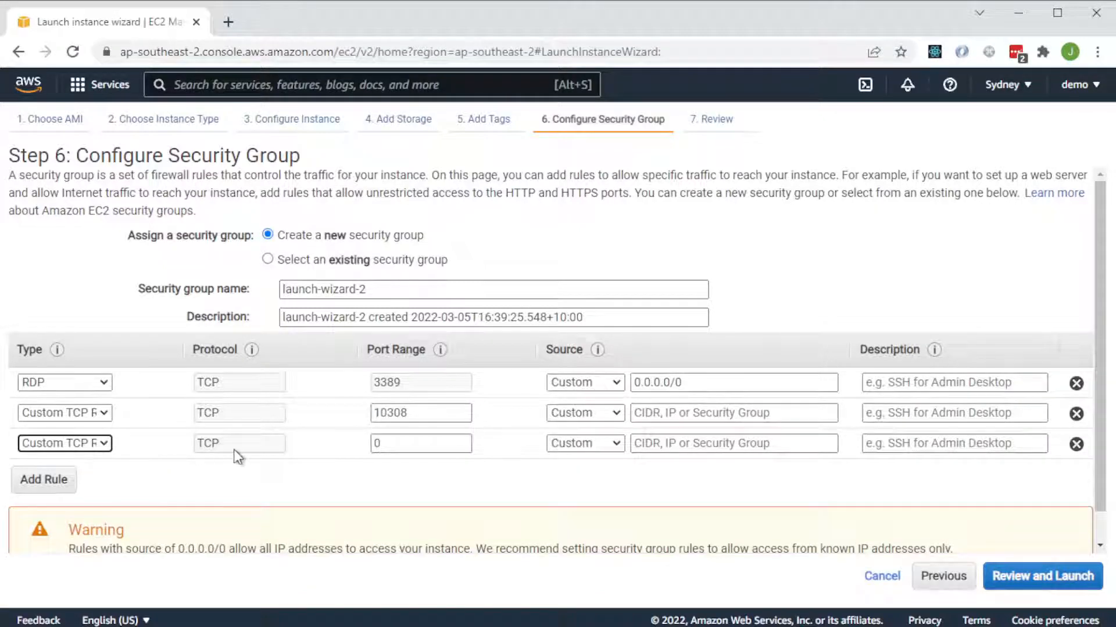
Configure a third security group rule as custom UDP with port 10308.
left_click(97, 444)
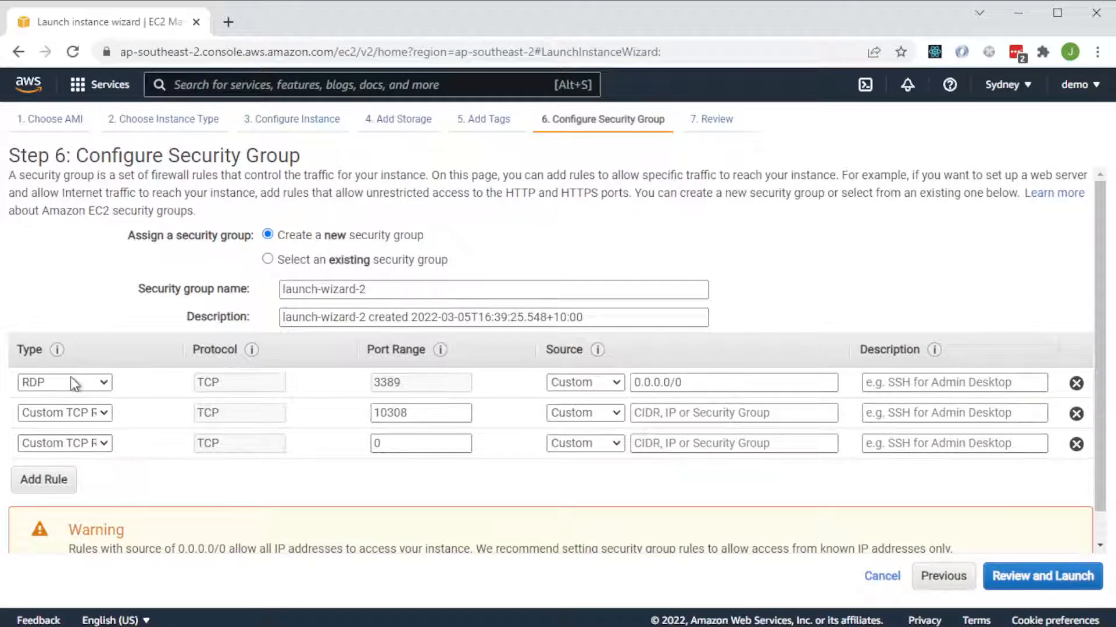
left_click(81, 152)
left_click(425, 447)
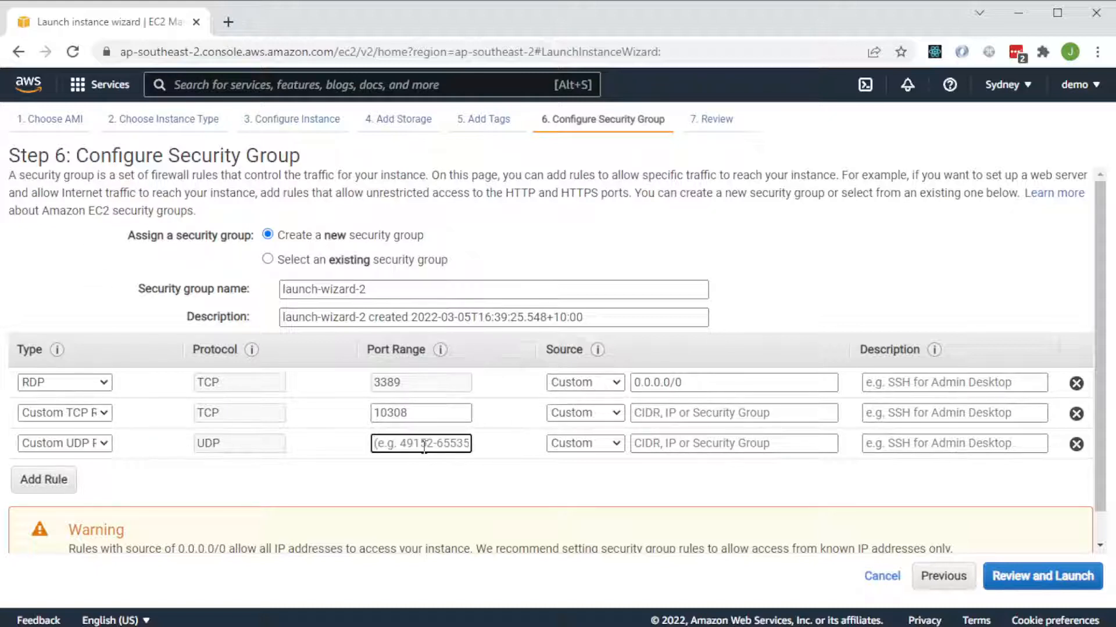
type("10308")
Copy the RDP rule's source 0.0.0.0/0 into the custom TCP and UDP rules and continue to the launch review.
triple_click(693, 381)
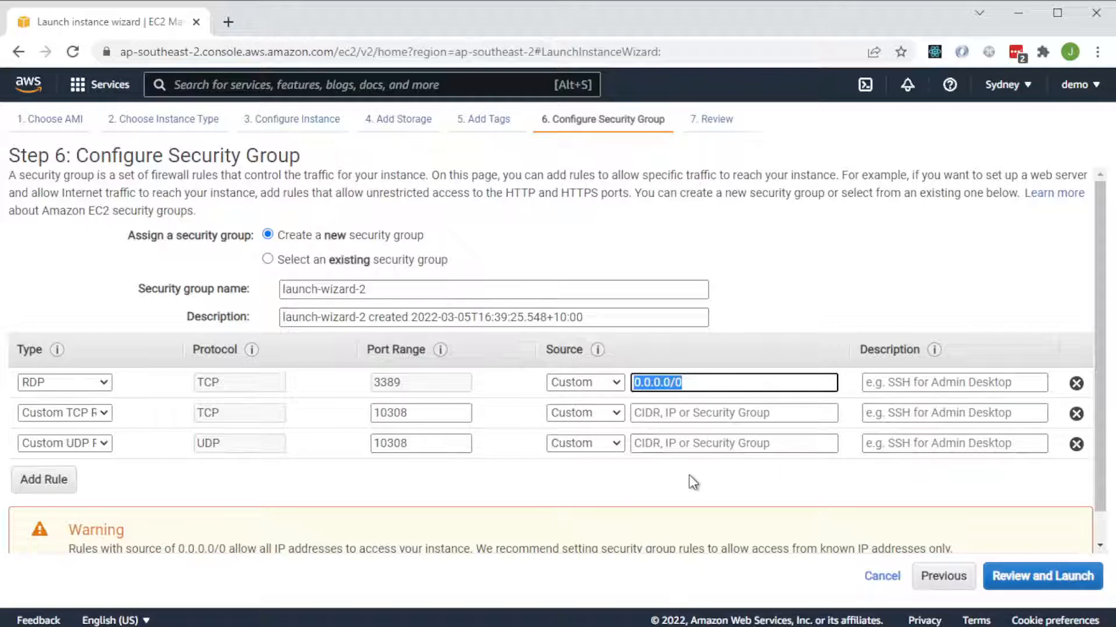
key("ctrl+c")
left_click(697, 413)
key("ctrl+v")
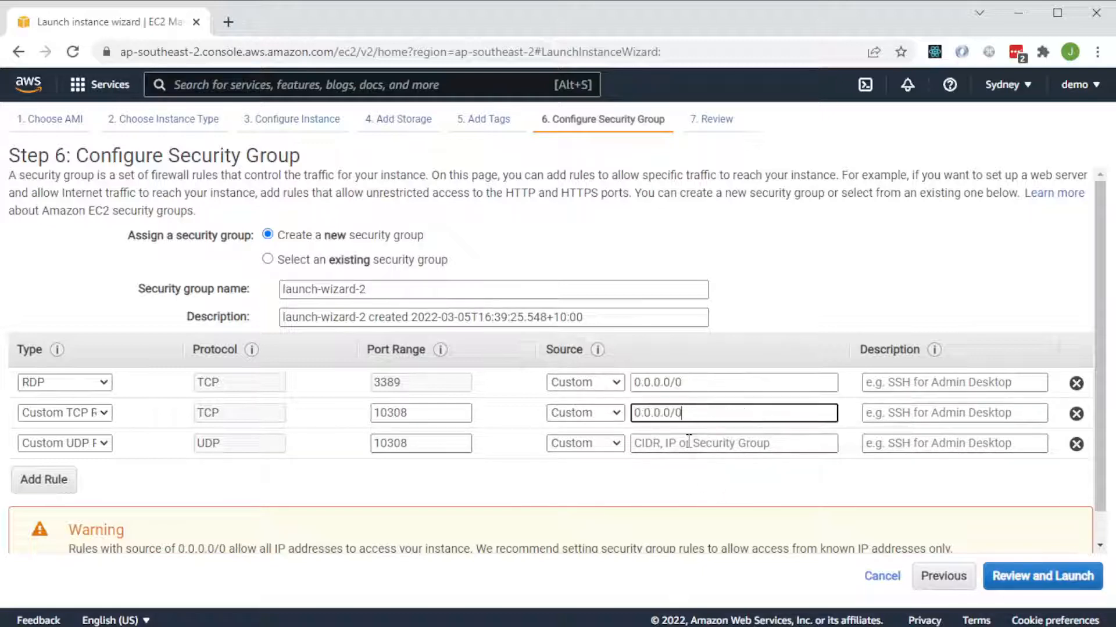
left_click(688, 443)
key("ctrl+v")
left_click(1024, 577)
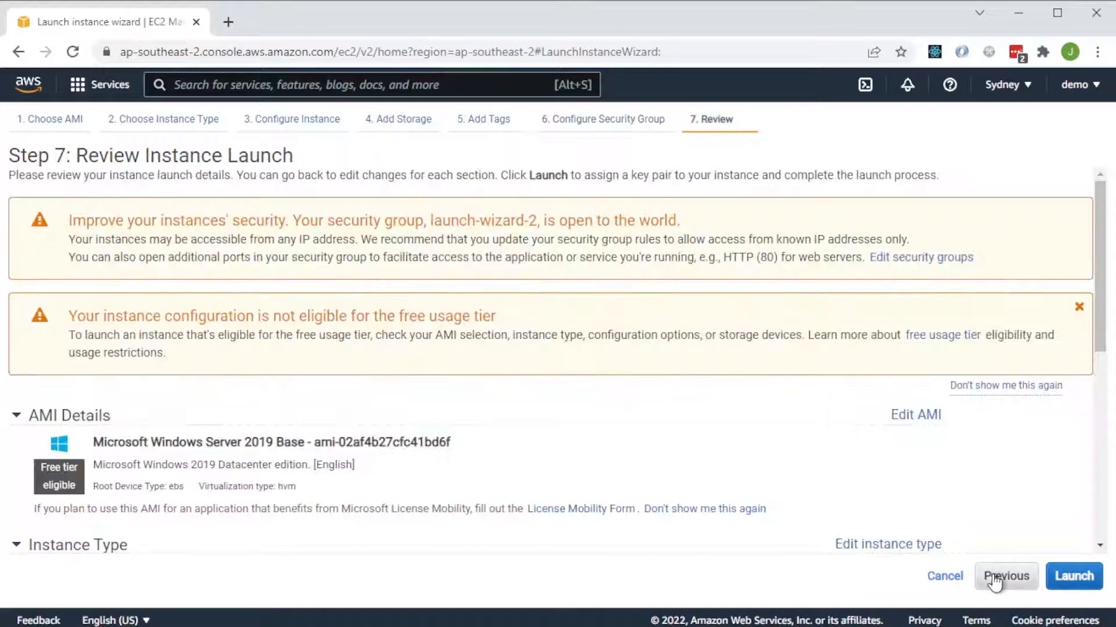
Create and download a new RSA key pair named demo2, and launch the instance with it.
left_click(1074, 576)
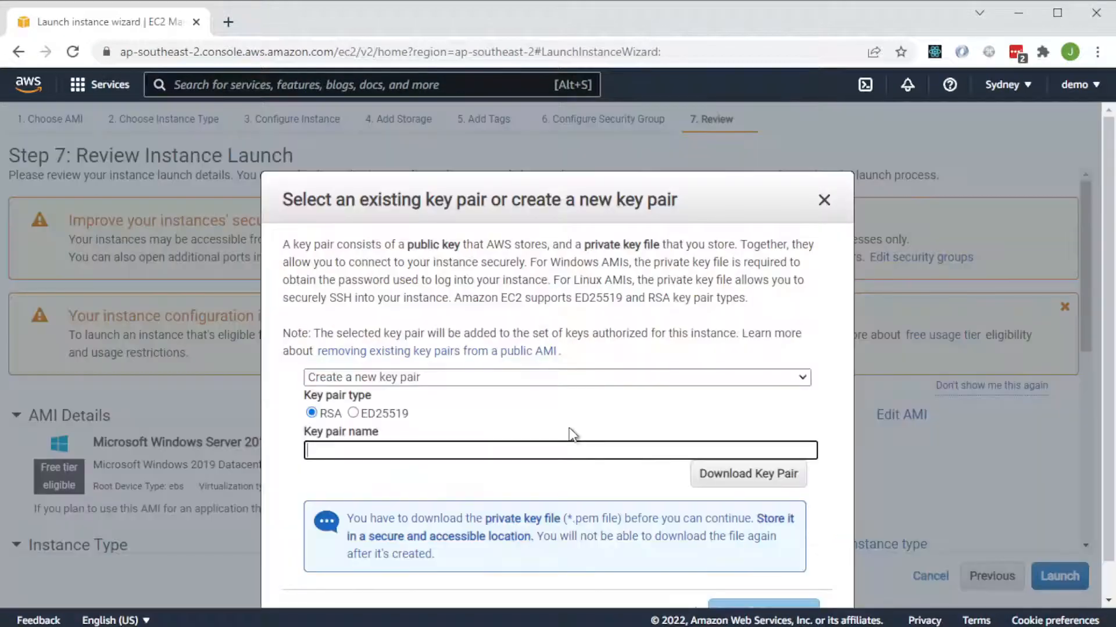
type("demo")
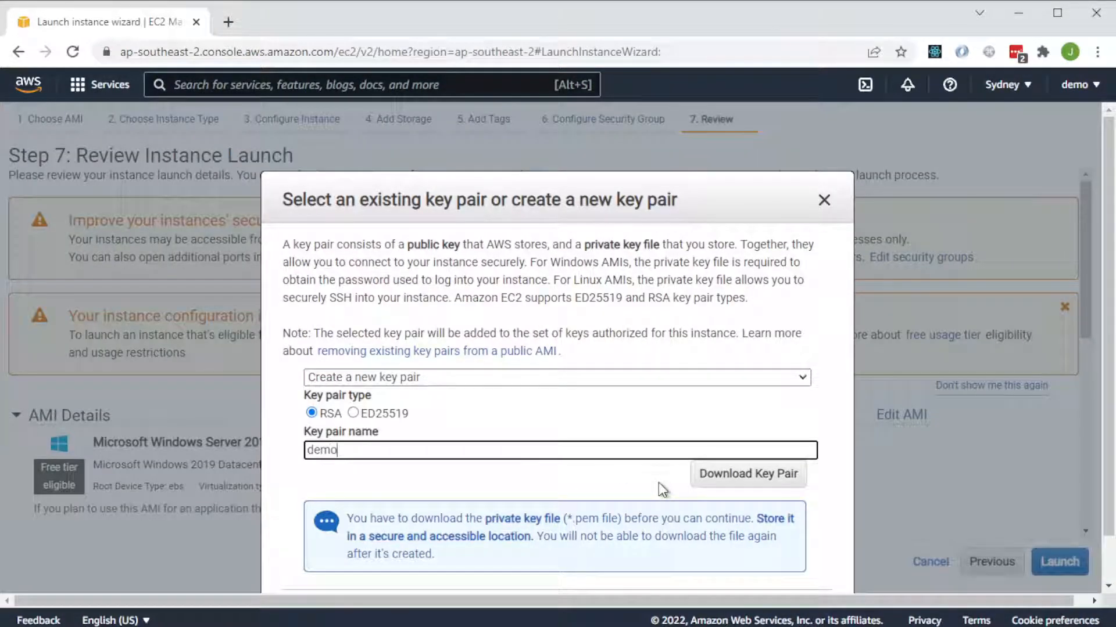
type("2")
left_click(720, 473)
scroll(573, 457, "down", 2)
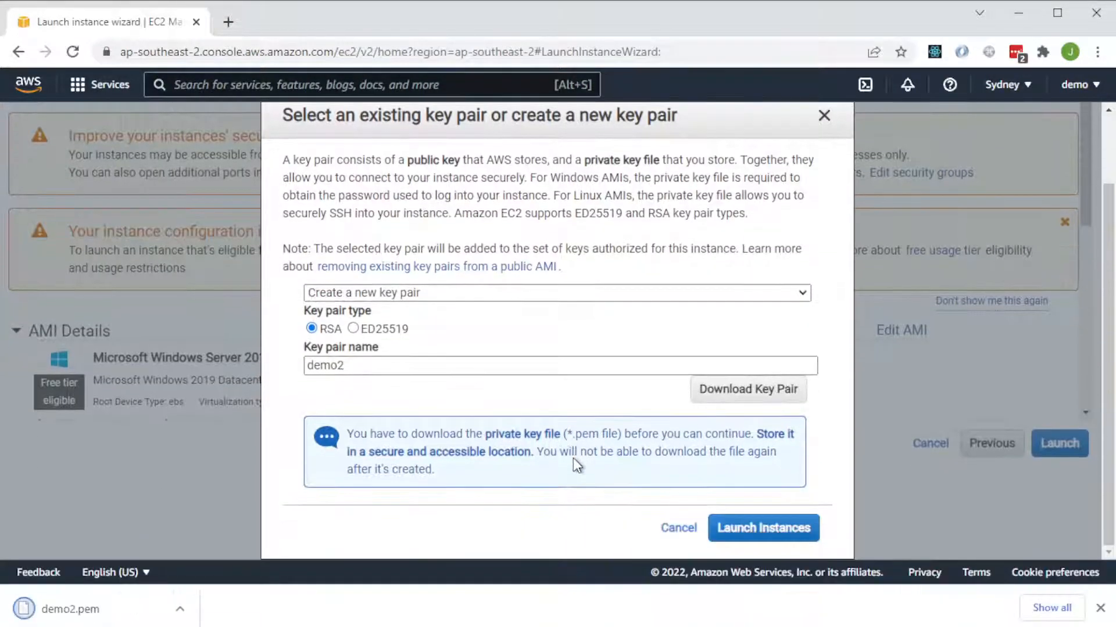
left_click(772, 537)
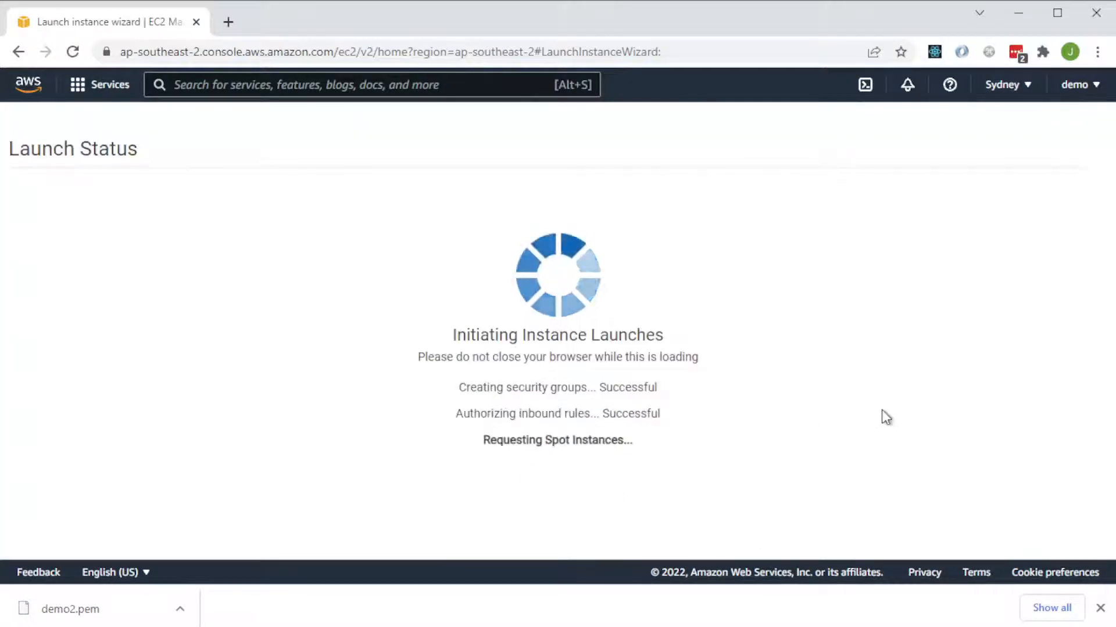
Open the launched i3.large instance in the instances list and refresh its state.
left_click(405, 240)
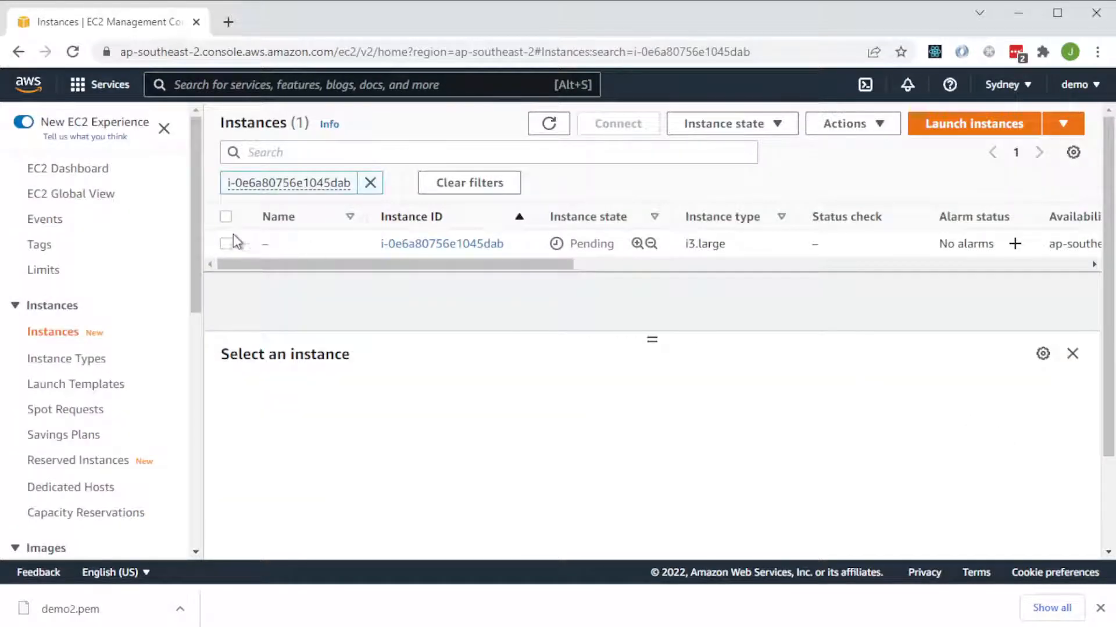
left_click(226, 244)
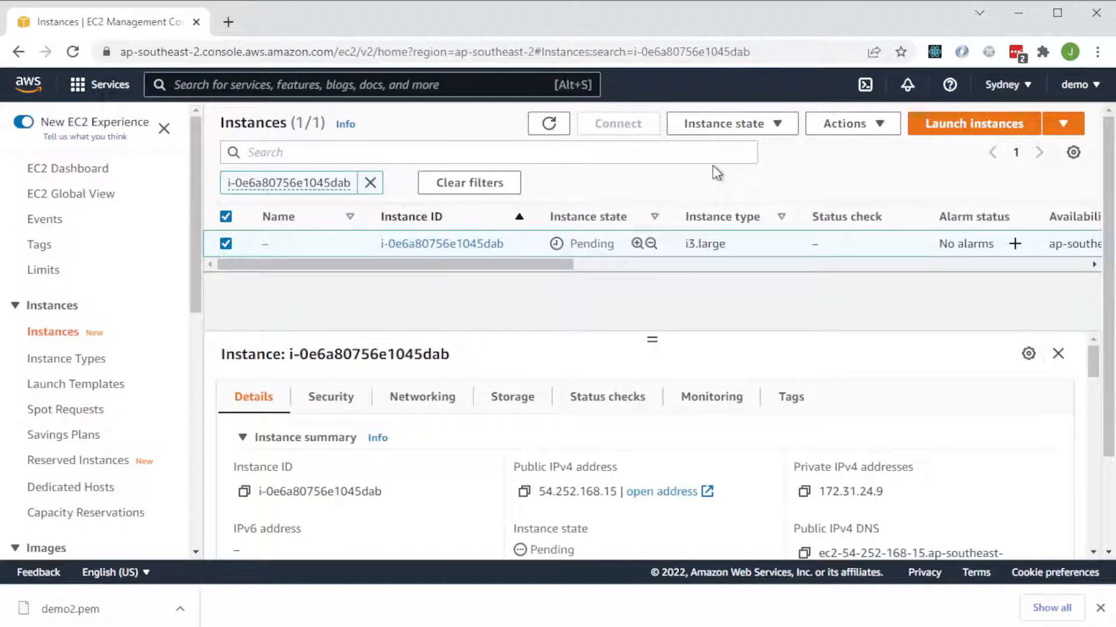
left_click(547, 124)
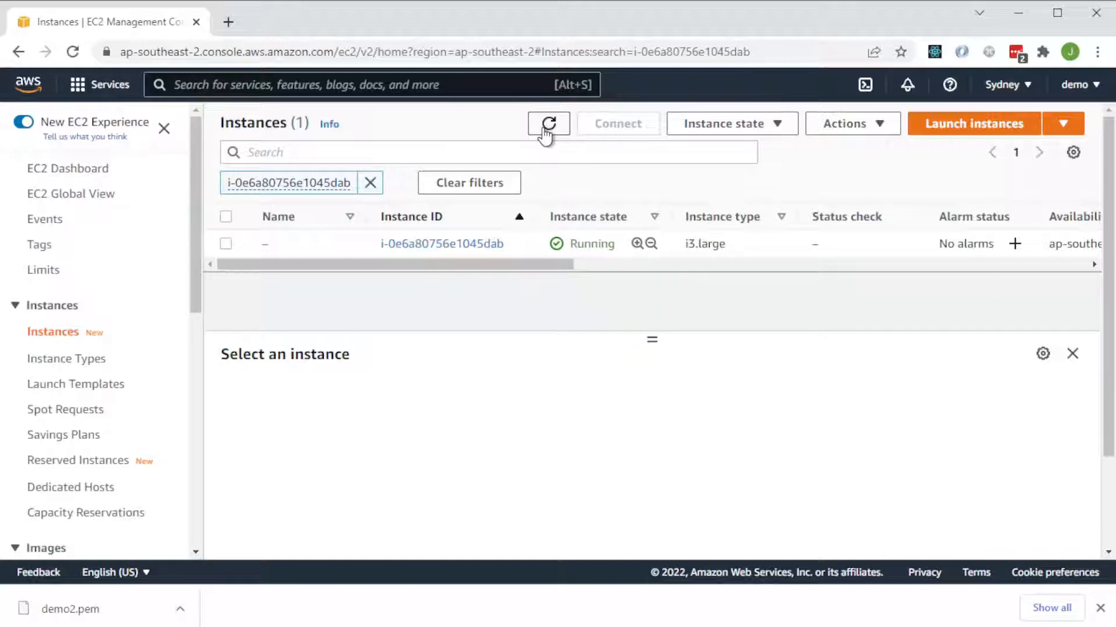
Select the i3.large instance and open its RDP client connection details.
left_click(226, 244)
left_click(619, 124)
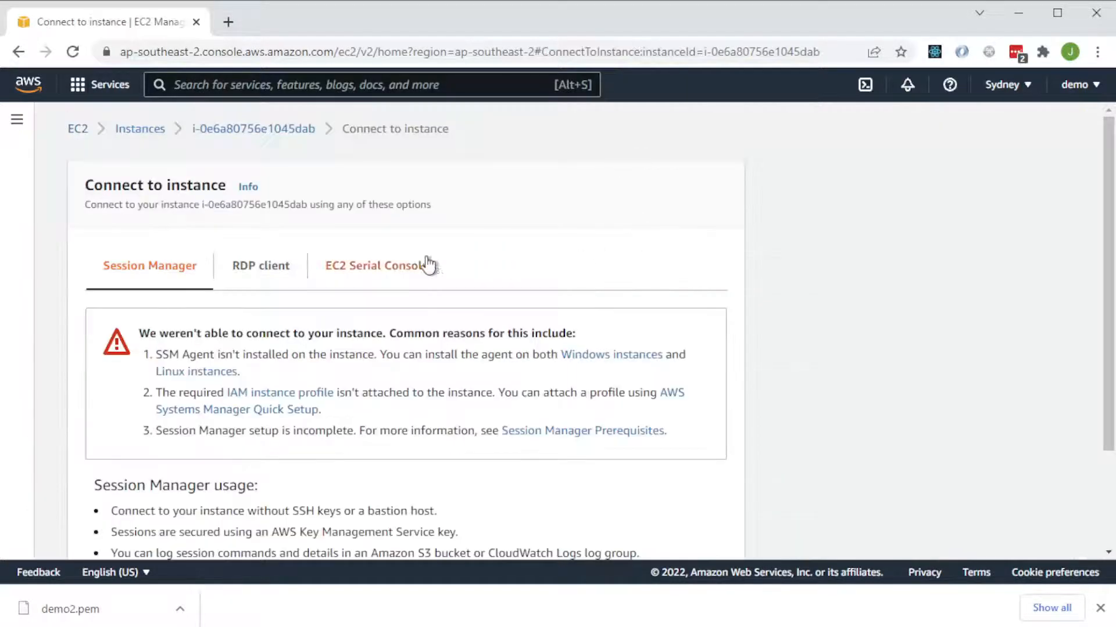
scroll(348, 233, "down", 2)
left_click(272, 183)
scroll(242, 416, "down", 1)
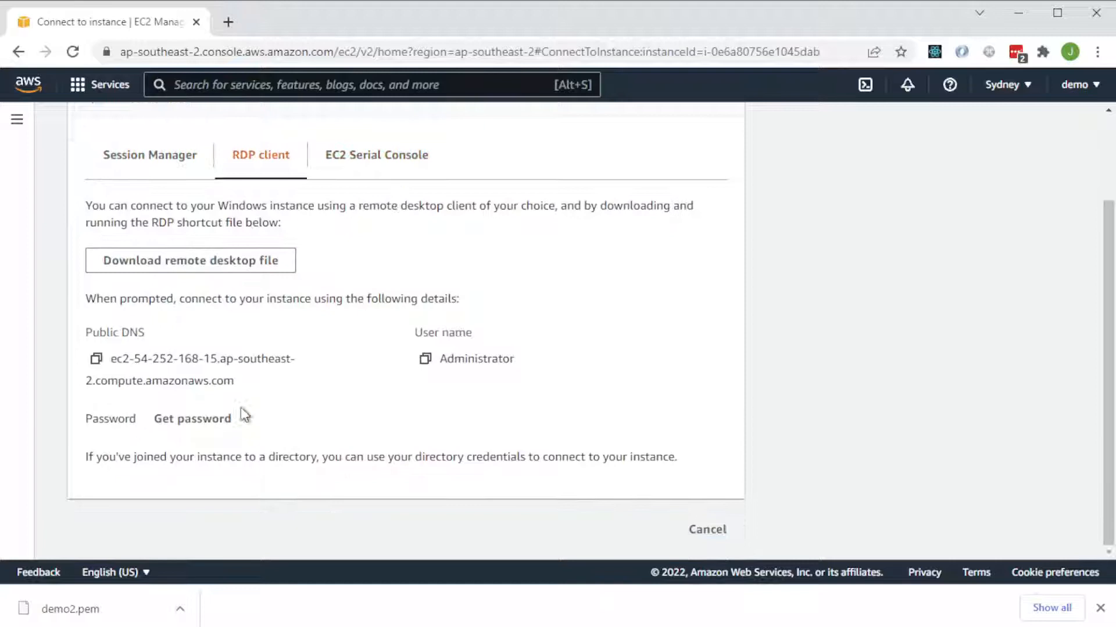
left_click(200, 429)
key("alt+Left")
left_click(259, 230)
scroll(328, 386, "down", 1)
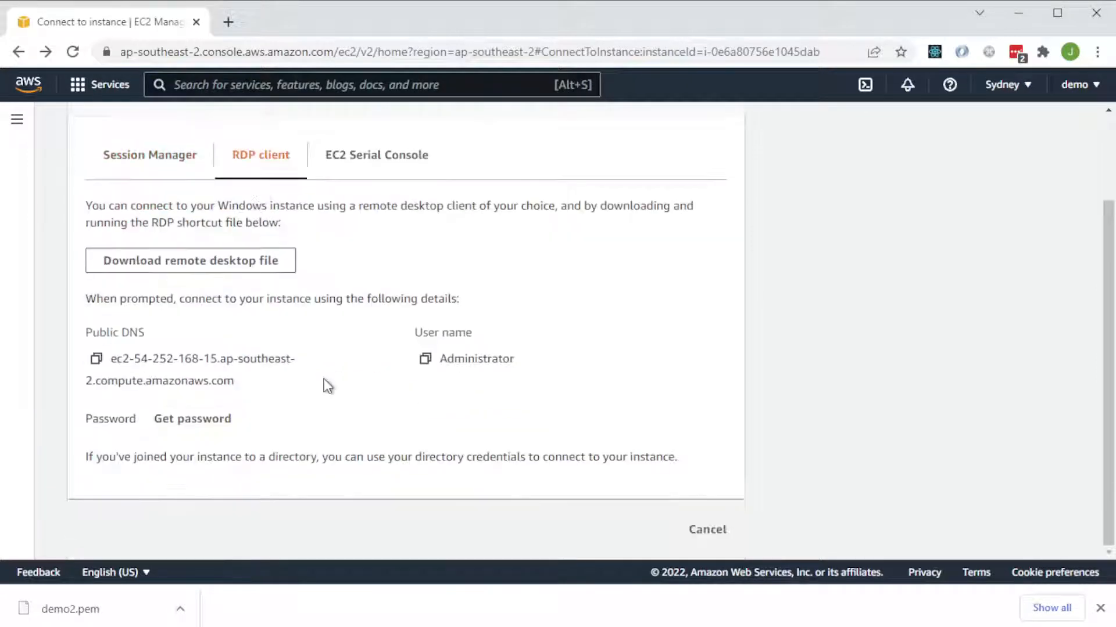
Open the Windows password retrieval for the instance and load the private key file demo2.pem.
left_click(203, 419)
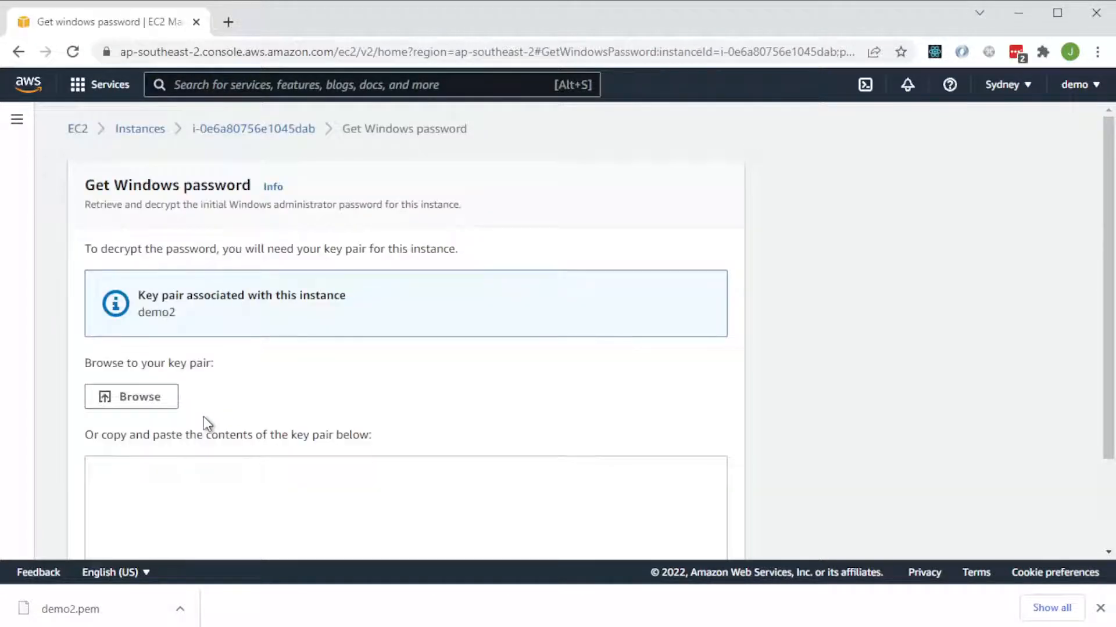
left_click(145, 398)
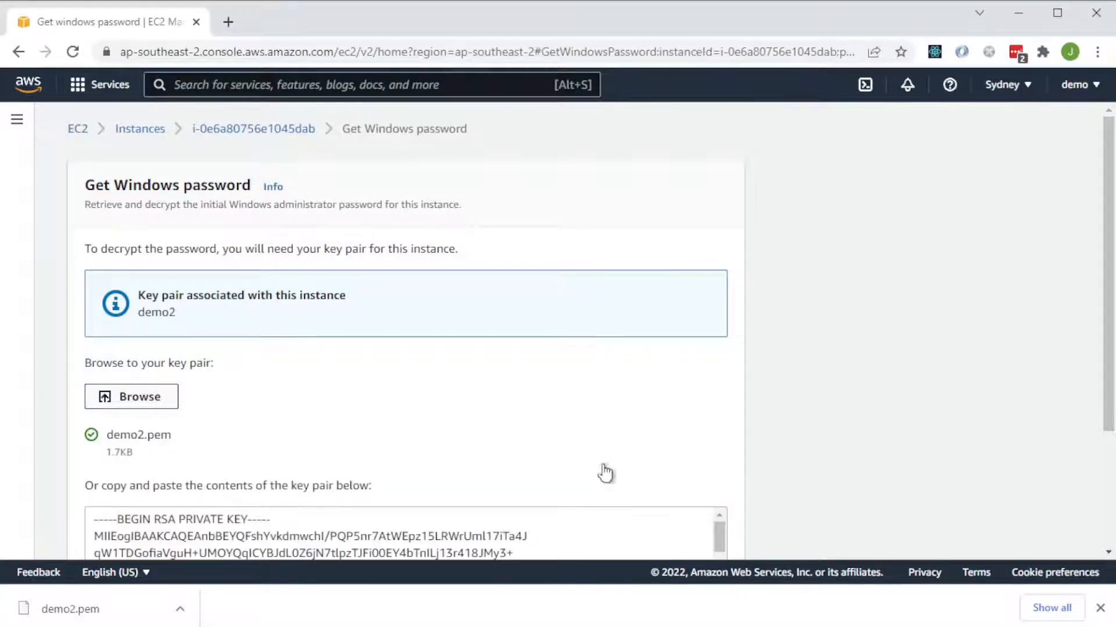
Decrypt the instance's Windows administrator password and select it in the RDP client connection details.
scroll(656, 474, "down", 2)
scroll(656, 474, "down", 2)
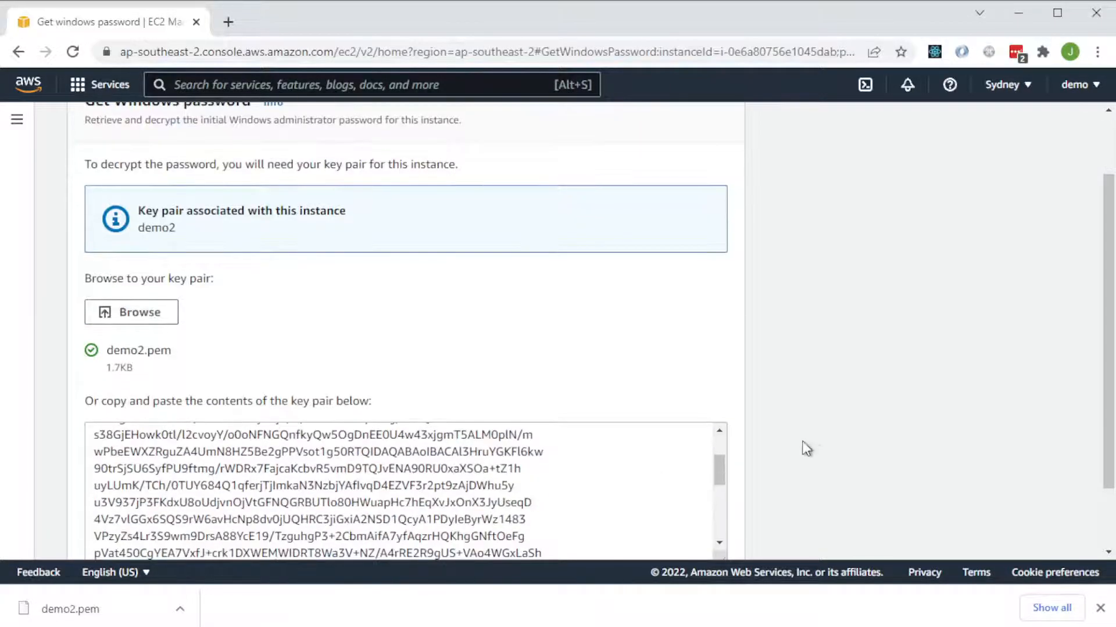
scroll(842, 451, "down", 2)
left_click(697, 530)
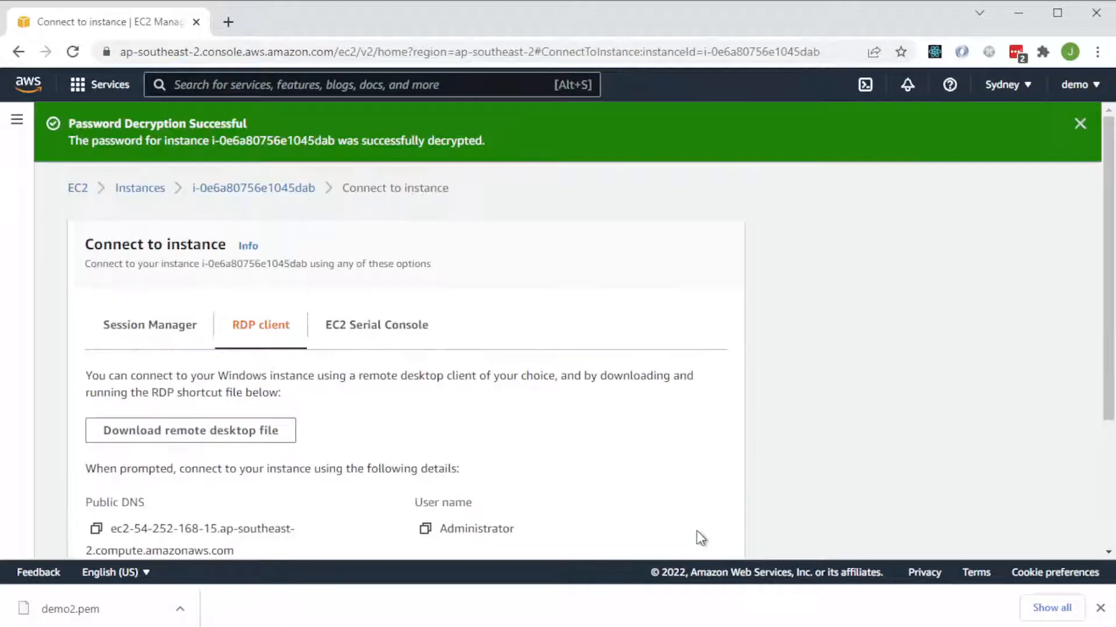
scroll(700, 533, "down", 3)
left_click_drag(108, 438, 356, 440)
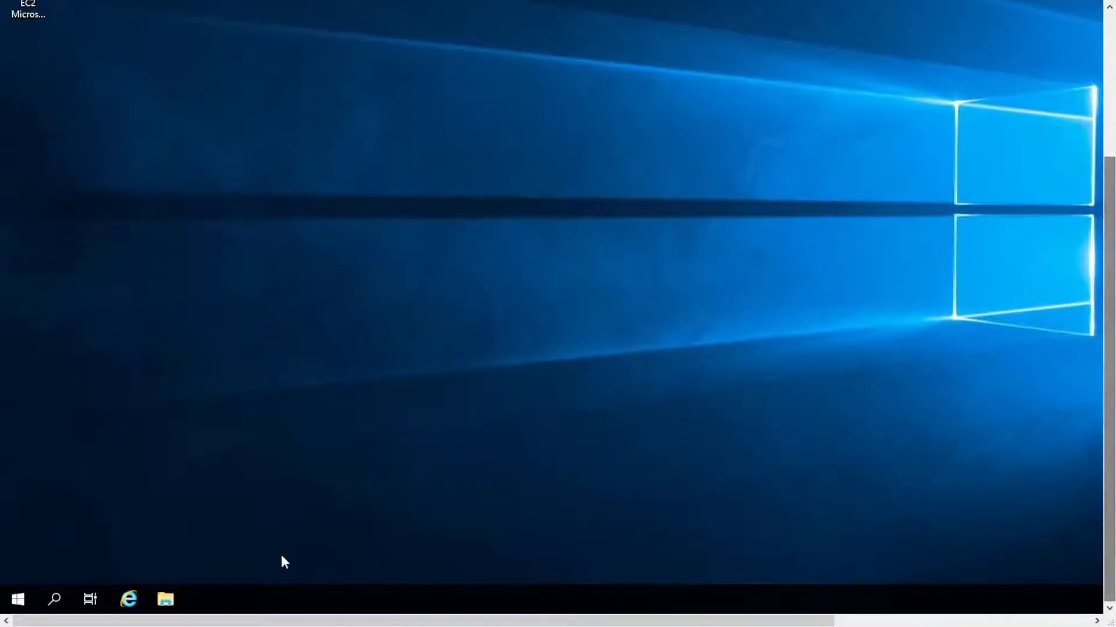
Open Disk Management on the remote server and initialize Disk 1.
key("super")
type("disk m")
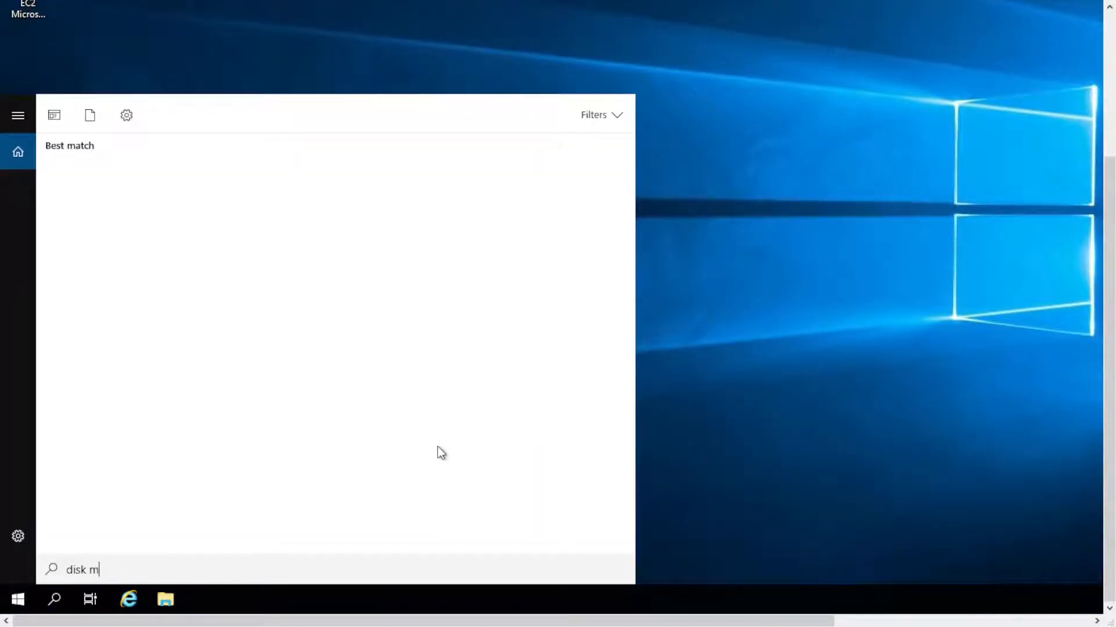
left_click(160, 186)
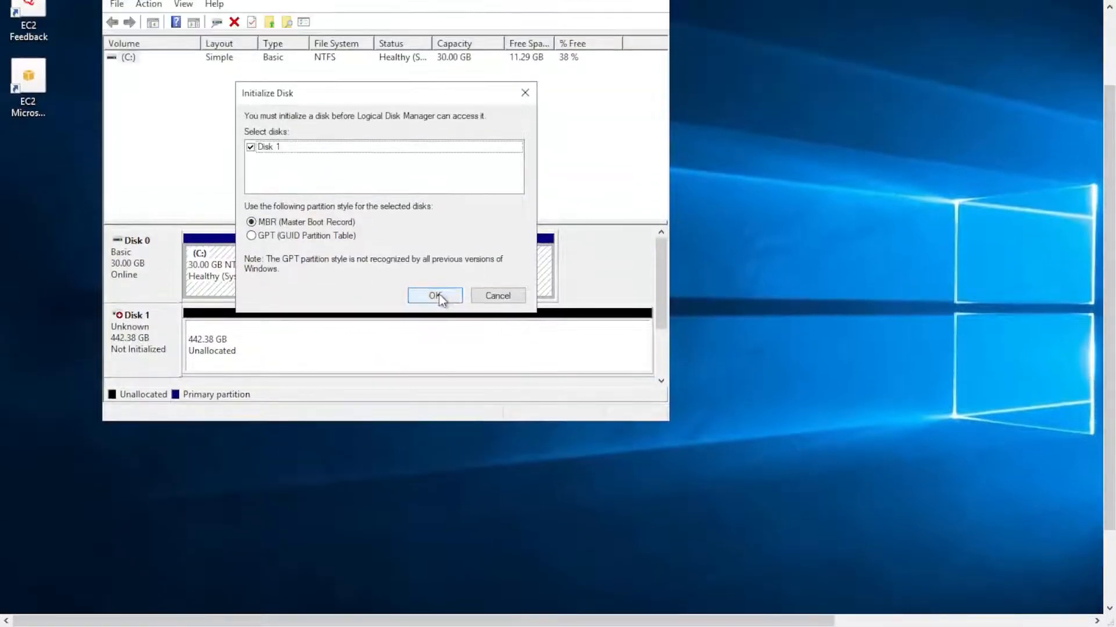
left_click(438, 295)
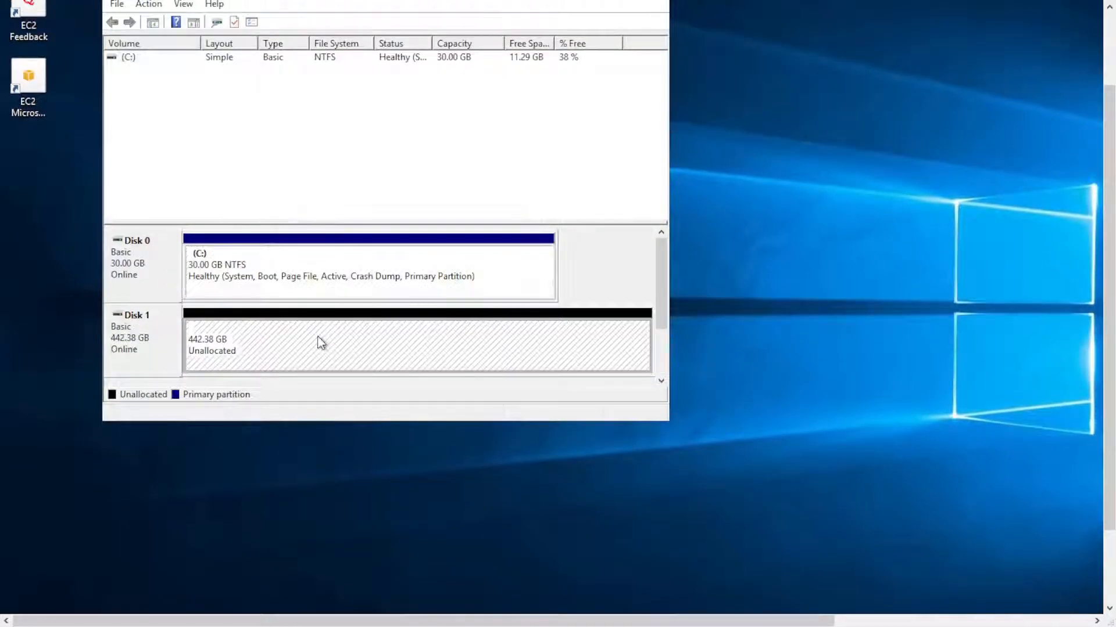
Create a quick-formatted NTFS simple volume D: labelled New Volume on Disk 1's unallocated space, and close Disk Management.
right_click(321, 343)
left_click(384, 349)
left_click(393, 328)
left_click(392, 328)
left_click(393, 328)
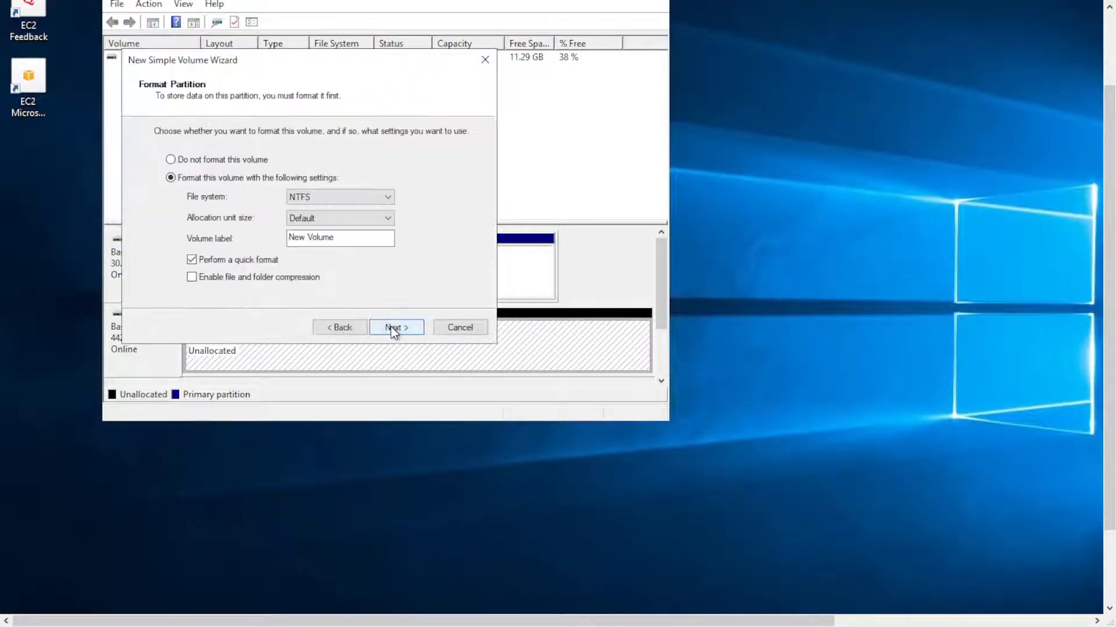
left_click(391, 327)
left_click(391, 326)
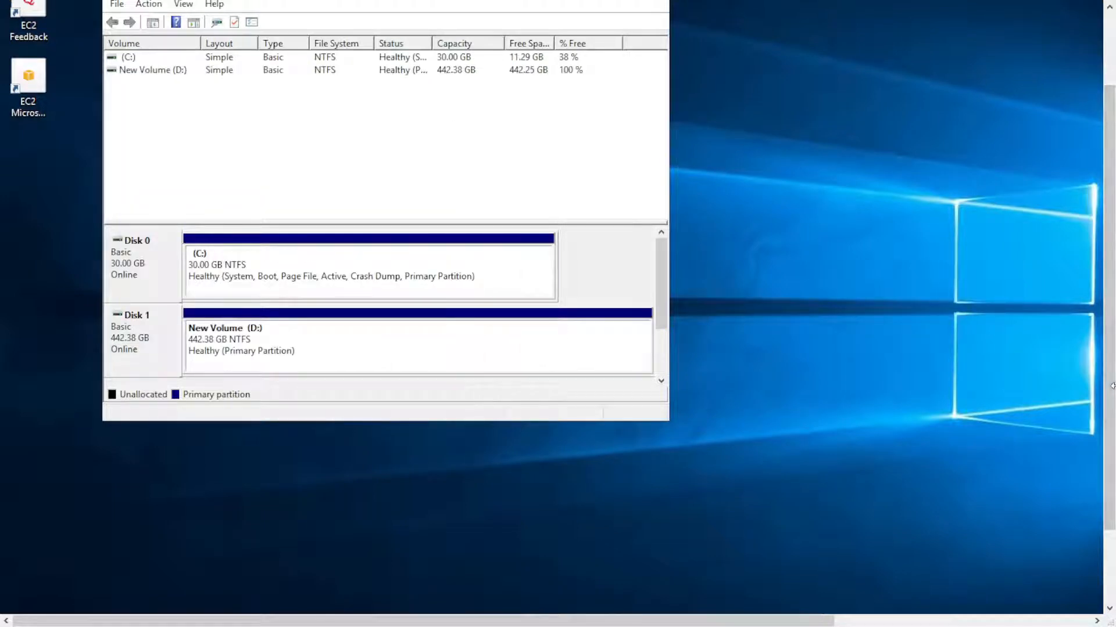
left_click_drag(1109, 380, 1106, 459)
left_click(657, 85)
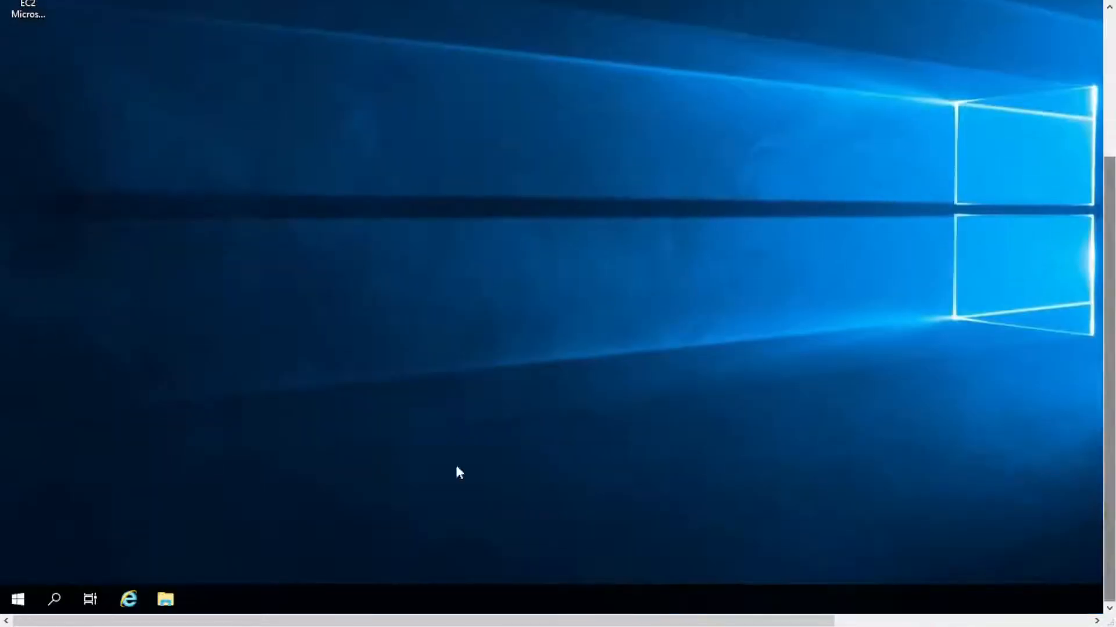
Open the New Volume (D:) drive in File Explorer and create a folder named TEMP in it.
left_click(166, 602)
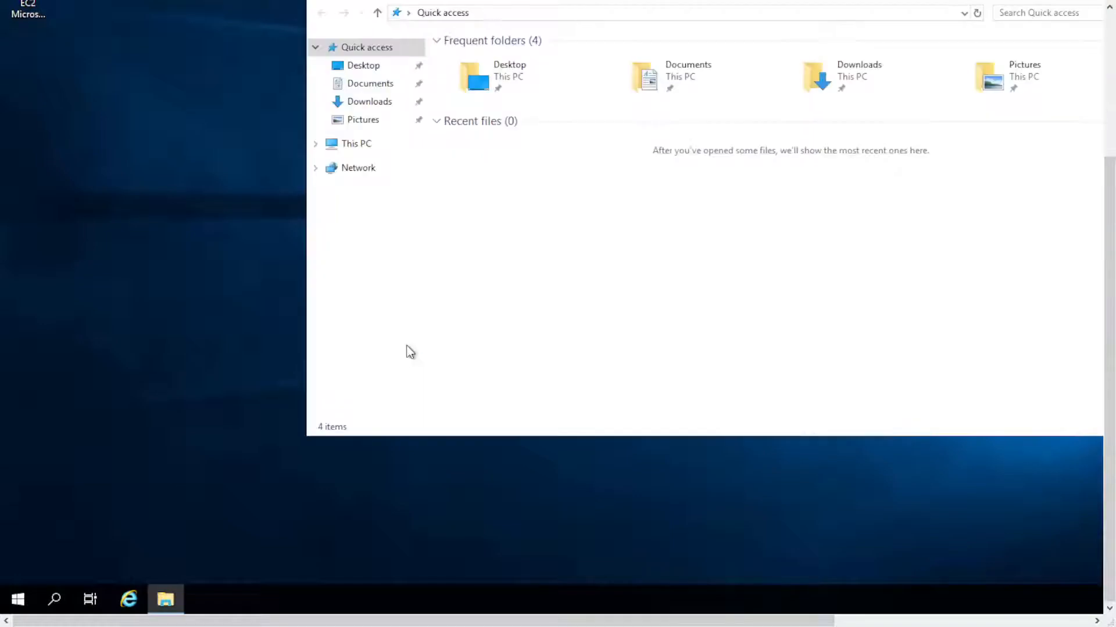
left_click_drag(1107, 513, 1106, 463)
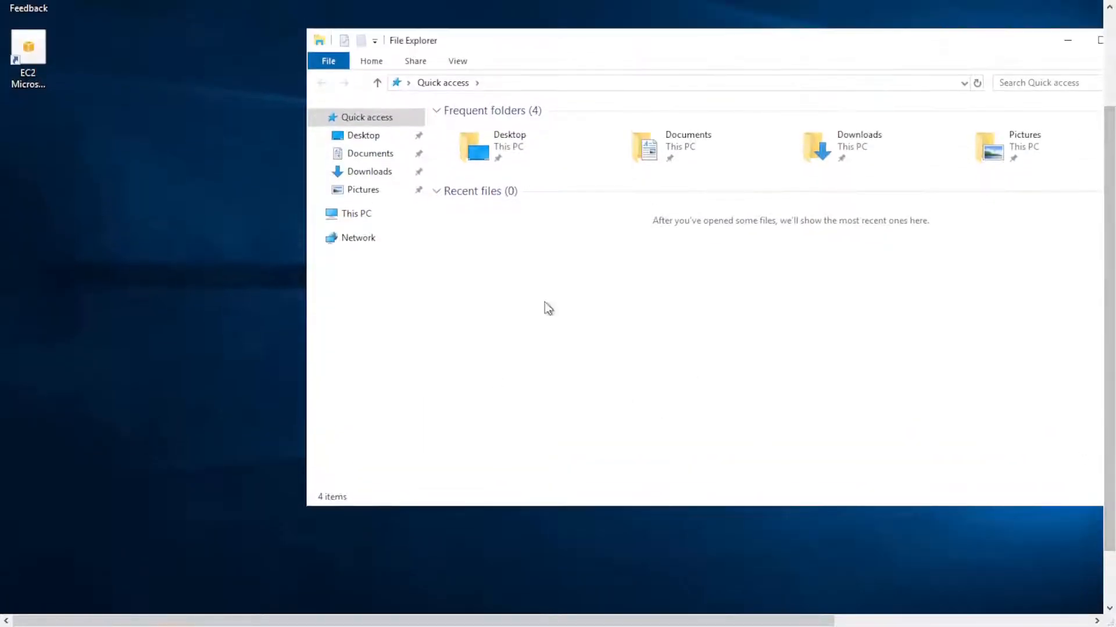
left_click(355, 216)
double_click(697, 288)
right_click(605, 350)
mouse_move(695, 514)
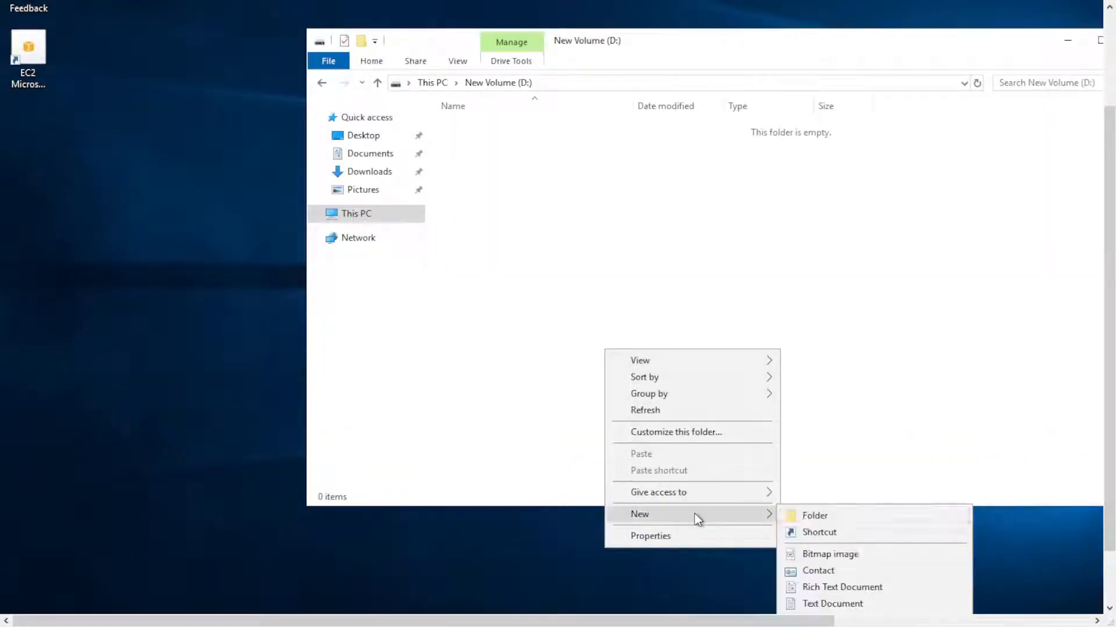
left_click(803, 518)
type("TEMP")
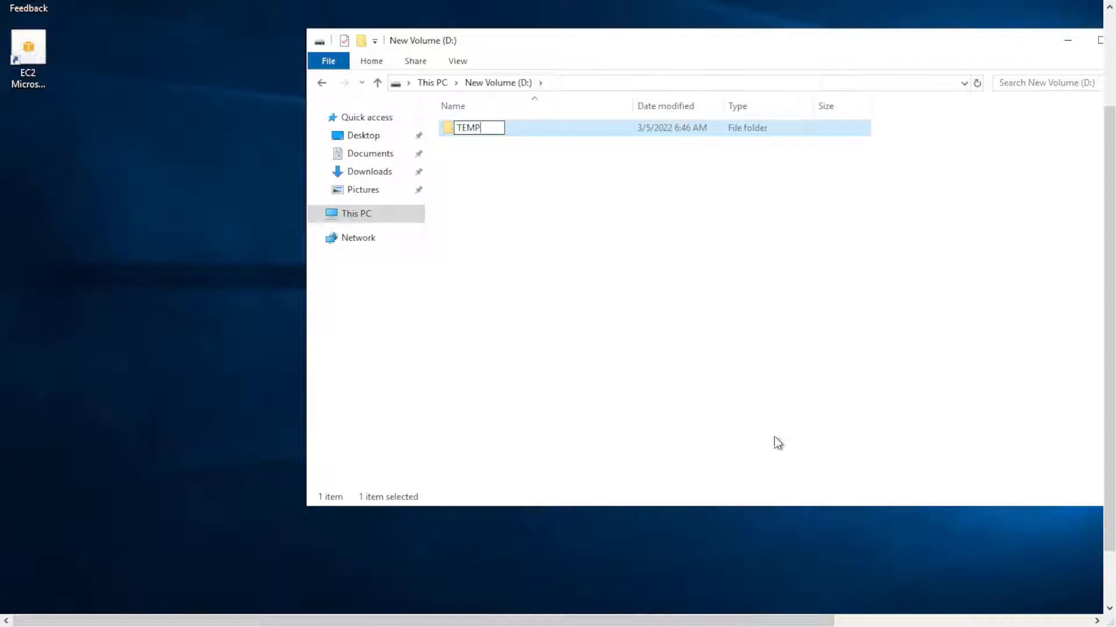
left_click(700, 479)
Open the system's environment variables and set the user variable TEMP to D:\TEMP.
right_click(356, 216)
left_click(406, 415)
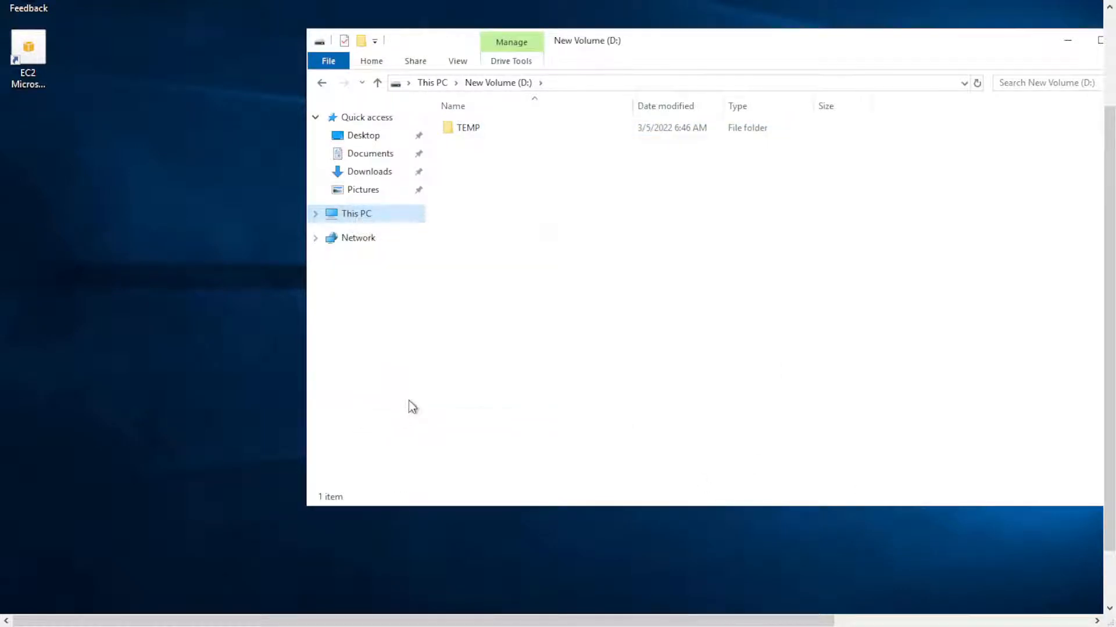
left_click(420, 180)
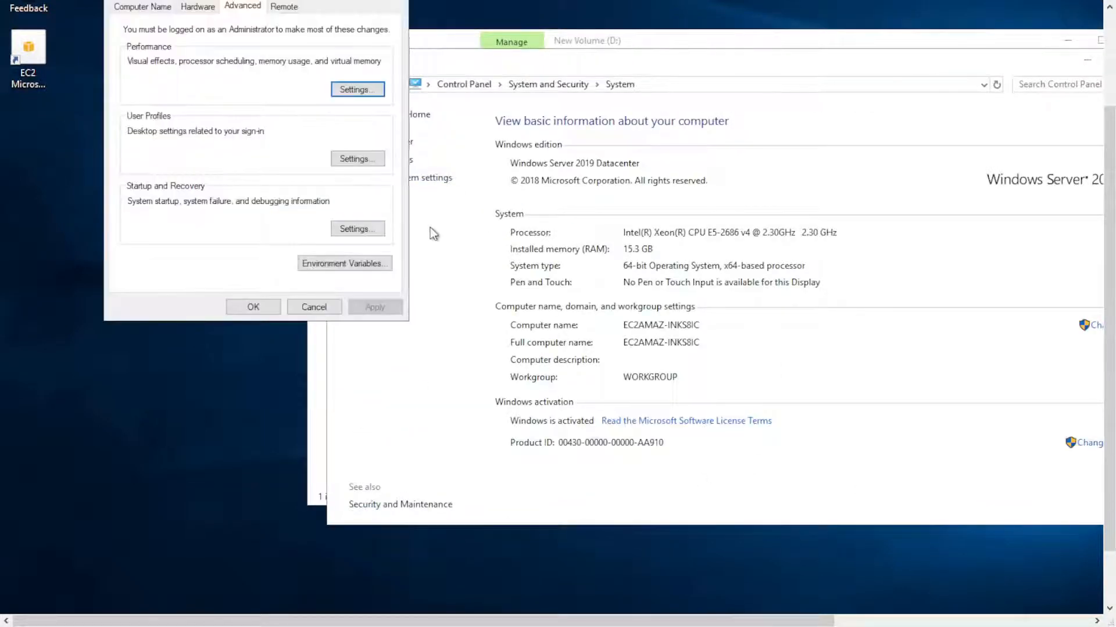
left_click(341, 264)
left_click(724, 140)
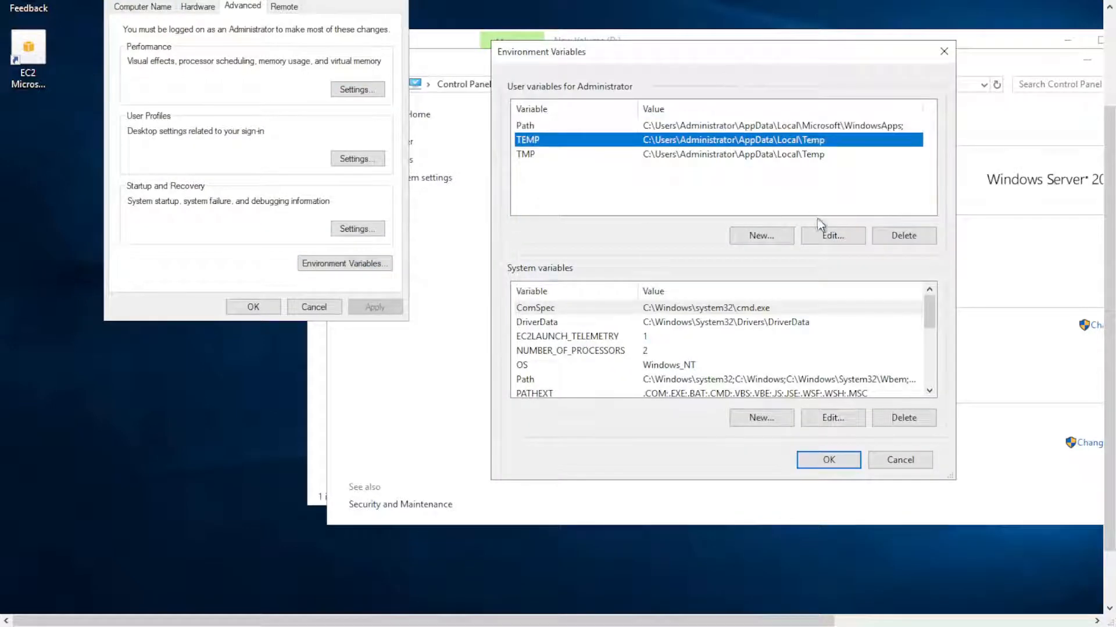
left_click(832, 235)
type("D:\\T")
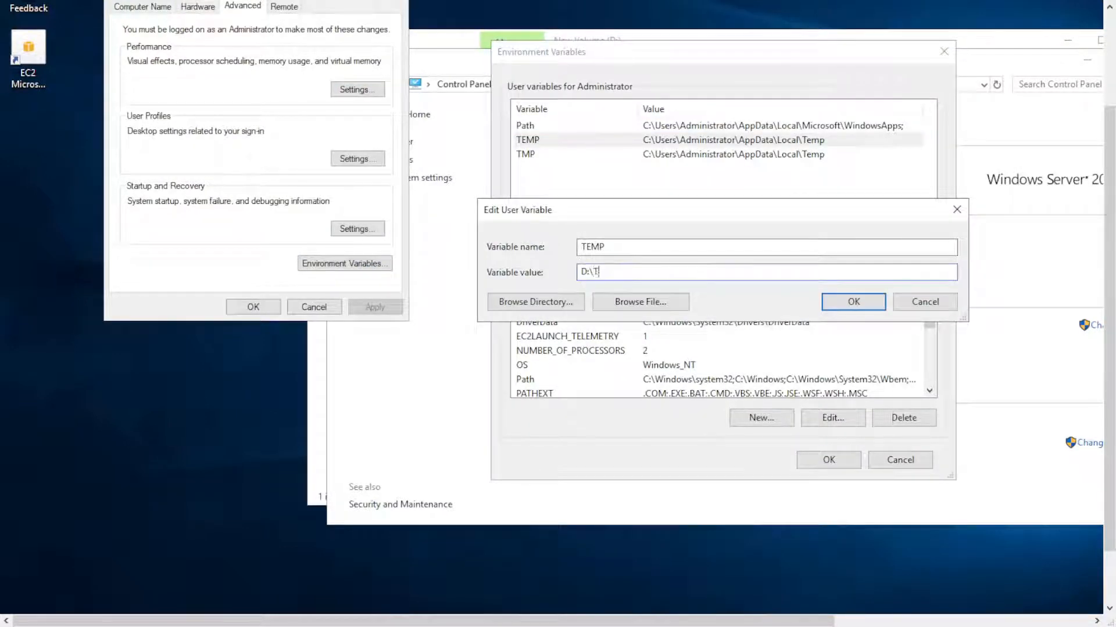
type("EMP")
left_click(837, 302)
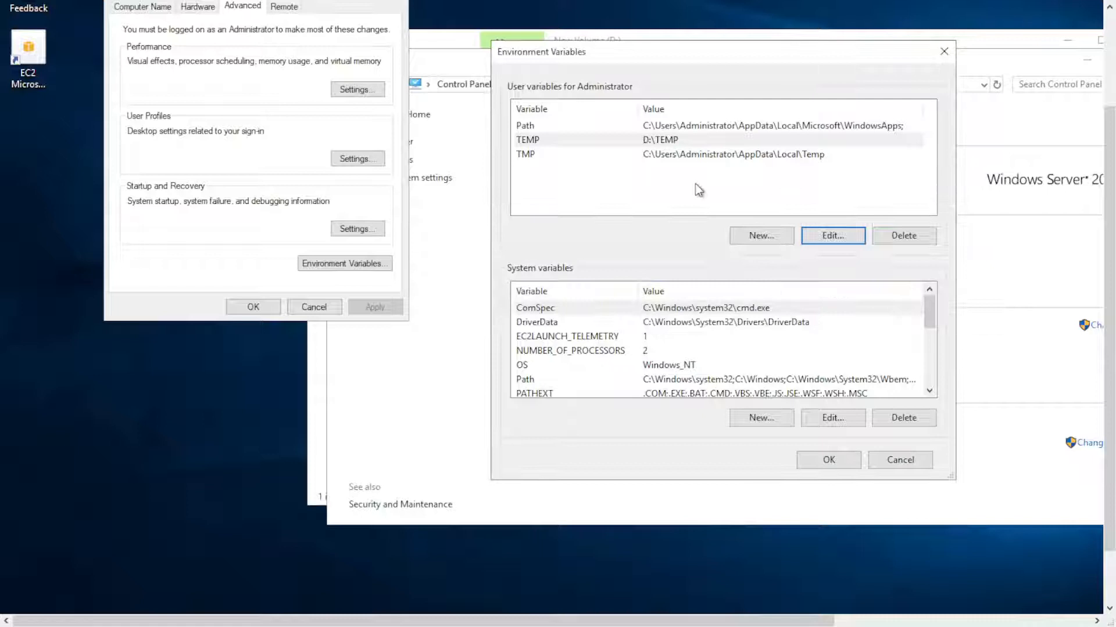
Copy the user TEMP variable's value and set the user variable TMP to D:\TEMP.
double_click(670, 141)
left_click(837, 299)
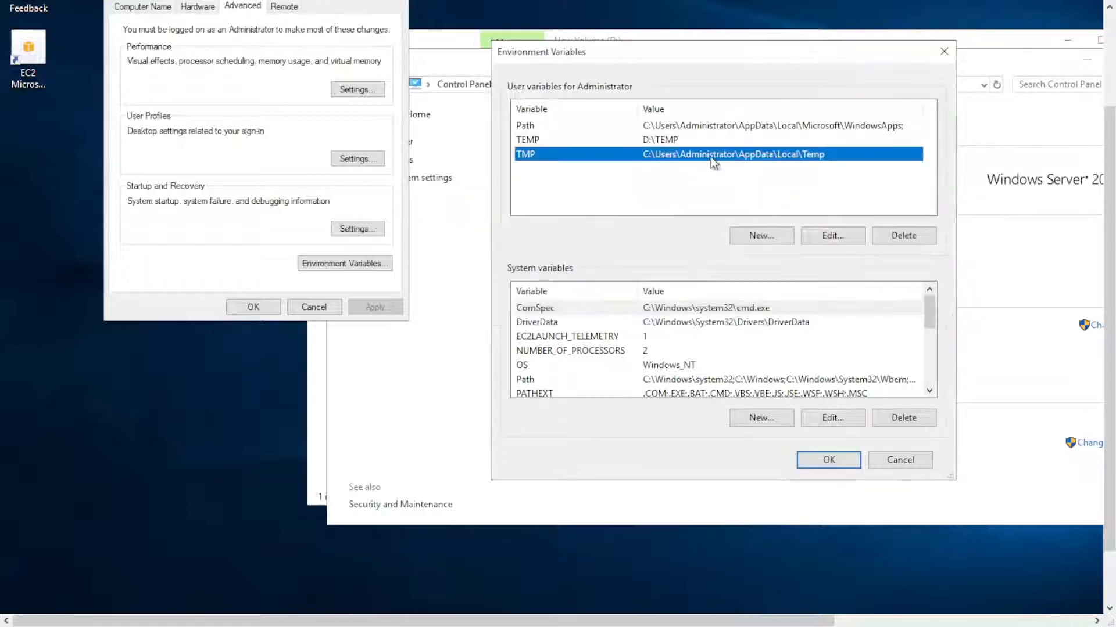
double_click(710, 156)
type("D:\\TEMP")
left_click(837, 301)
Set the system variables TMP and TEMP to D:\TEMP and save the environment variable changes.
scroll(658, 369, "down", 3)
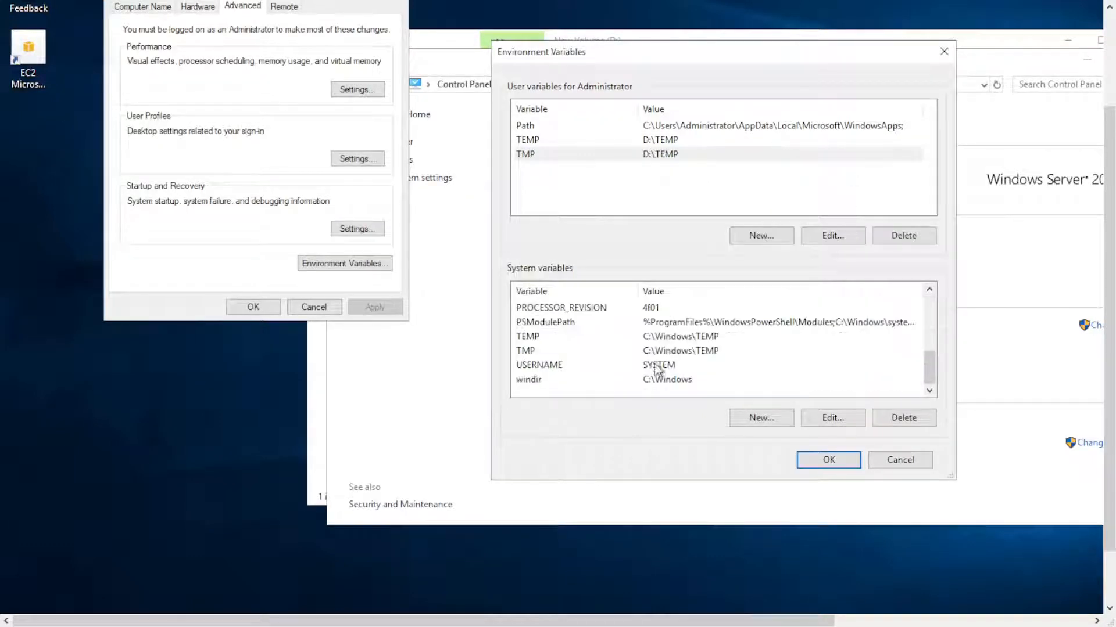
double_click(539, 351)
type("D:\\TEMP")
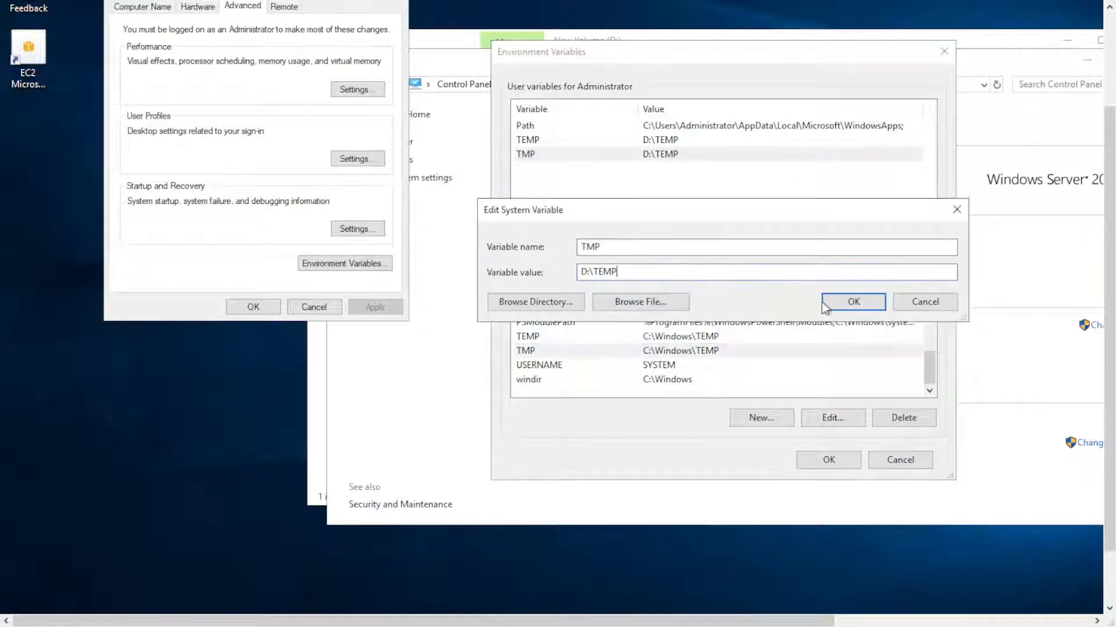
left_click(836, 302)
double_click(558, 351)
type("D:\\TEMP")
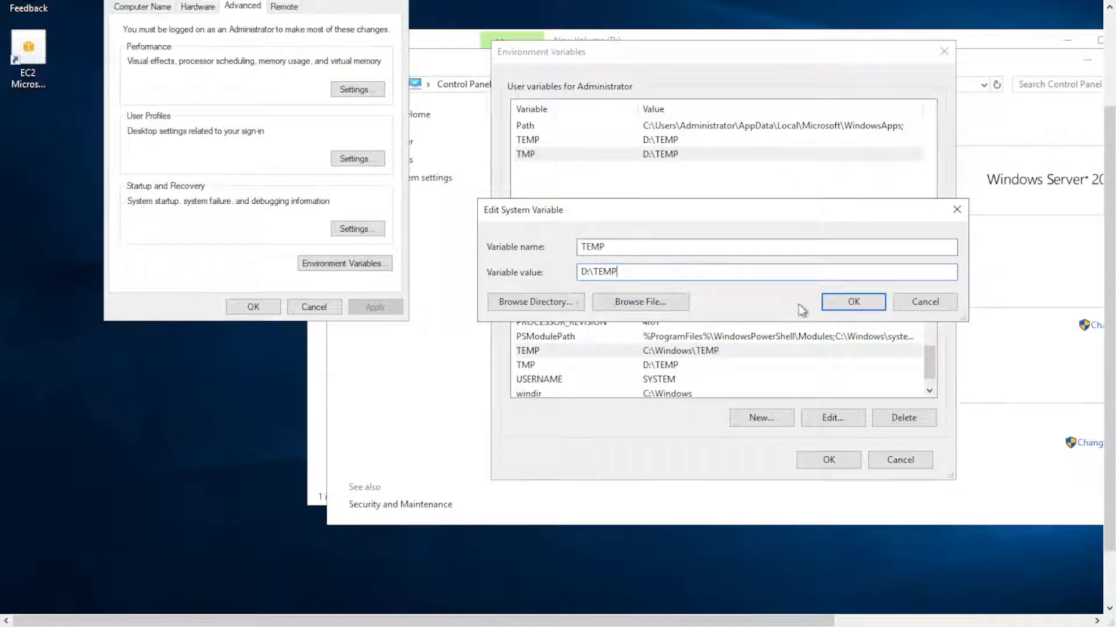
left_click(837, 302)
left_click(804, 459)
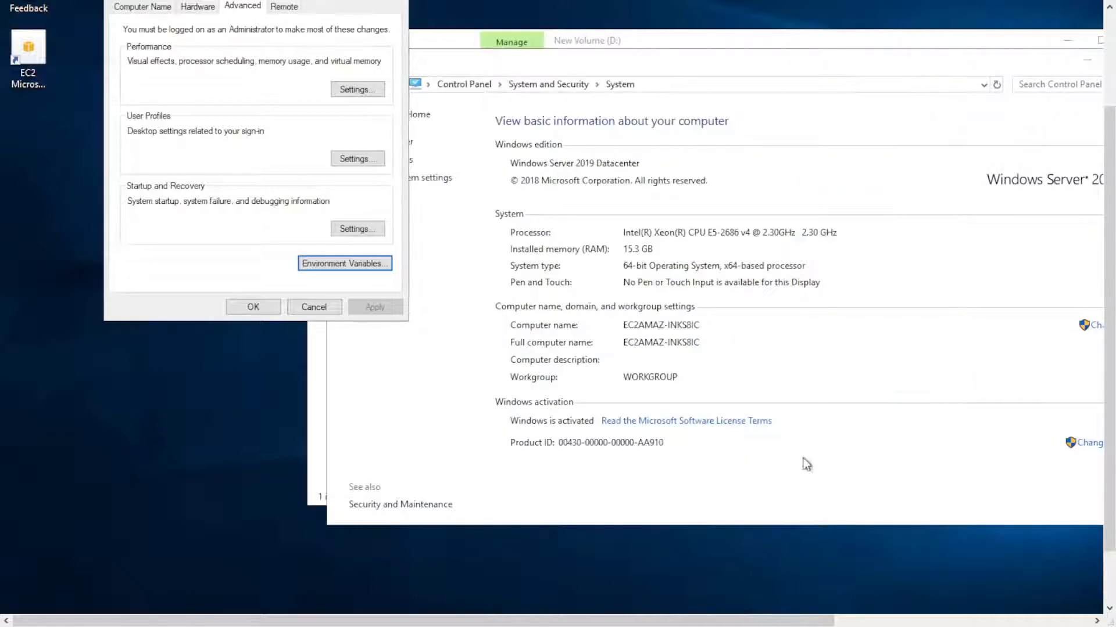
left_click(254, 308)
Close the System window and the D: drive's File Explorer window.
left_click_drag(647, 621, 735, 620)
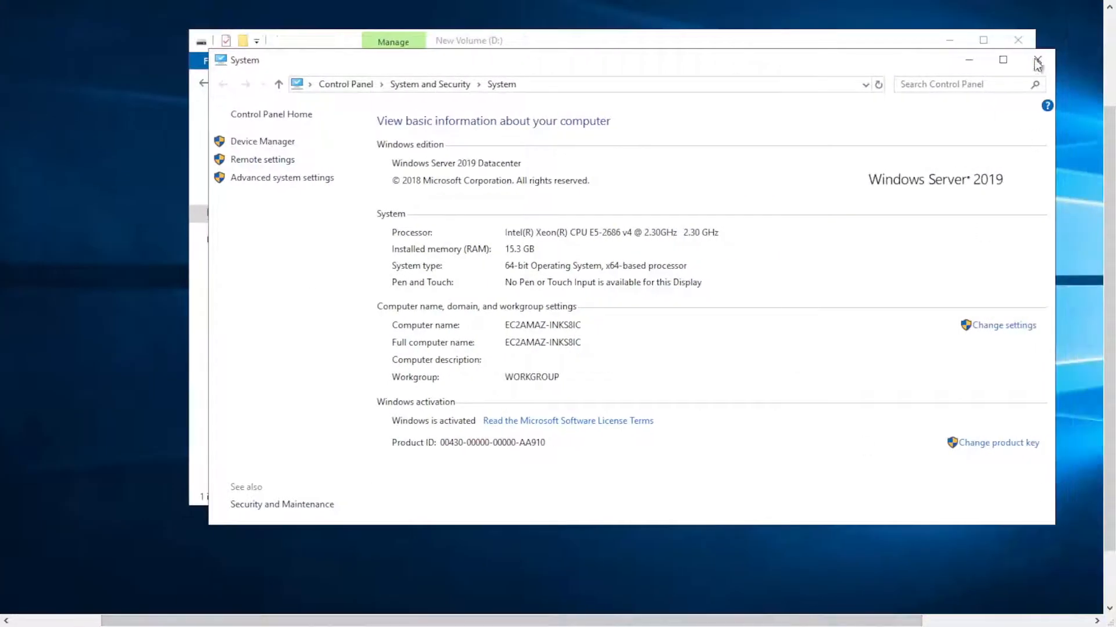
left_click(1037, 61)
left_click(1016, 41)
Search the remote server for the Command Prompt with cmd.
left_click(54, 599)
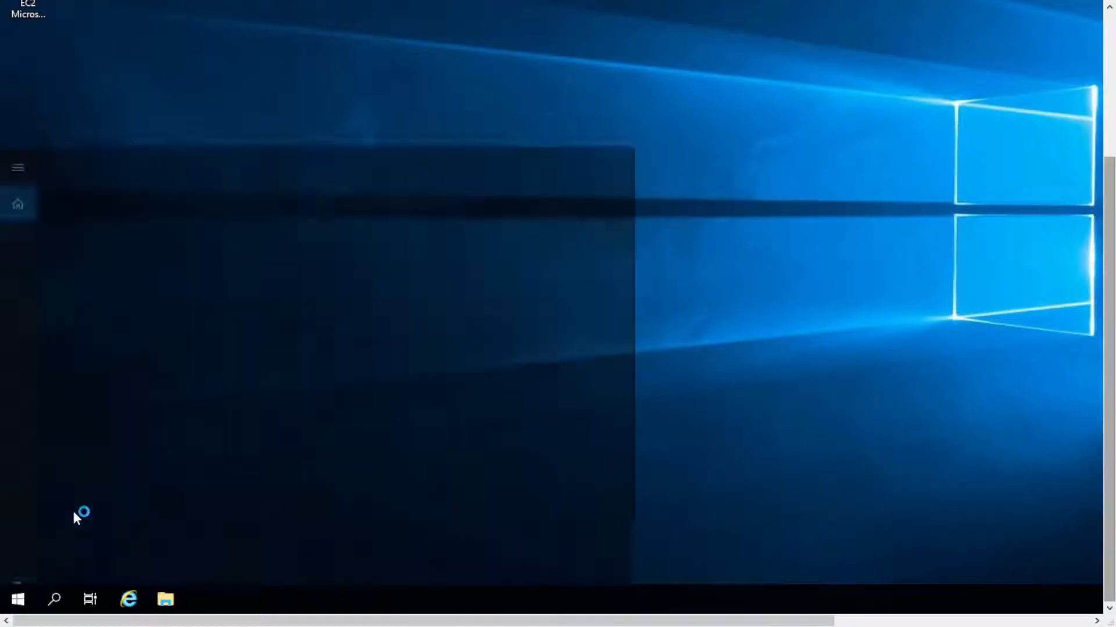
type("cmd")
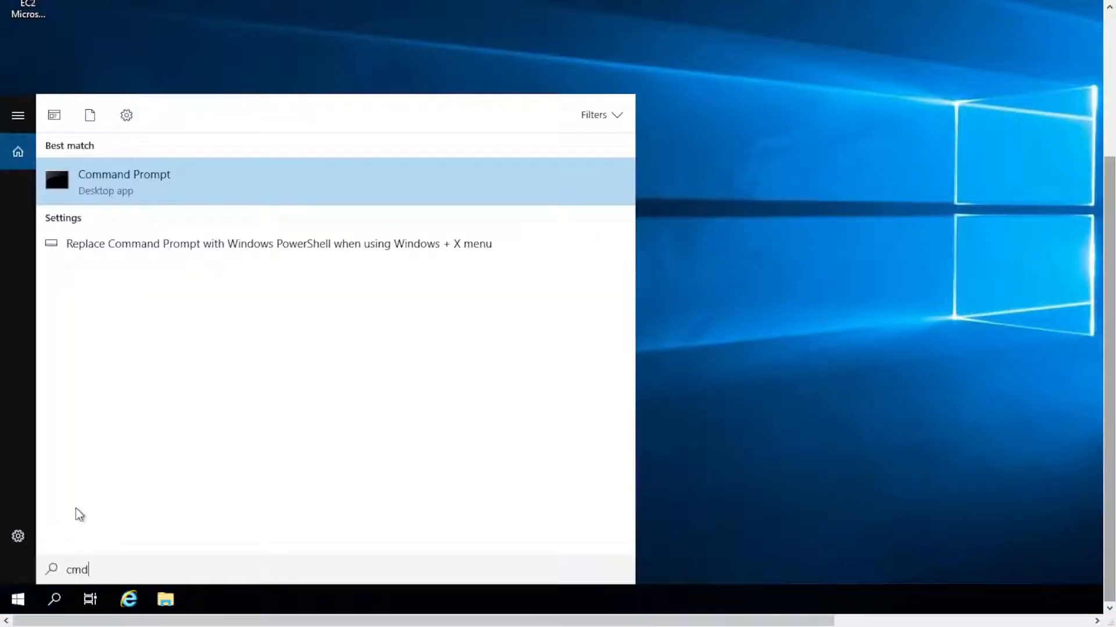
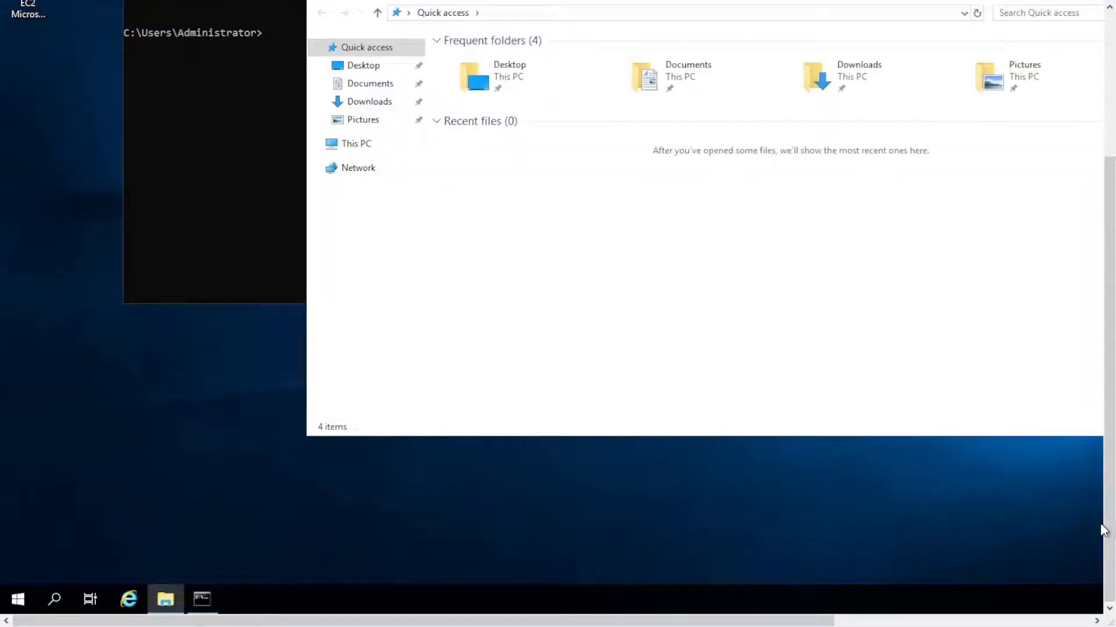
Open the Downloads folder and search Google in Chrome for DCS Dedicated server.
left_click(340, 103)
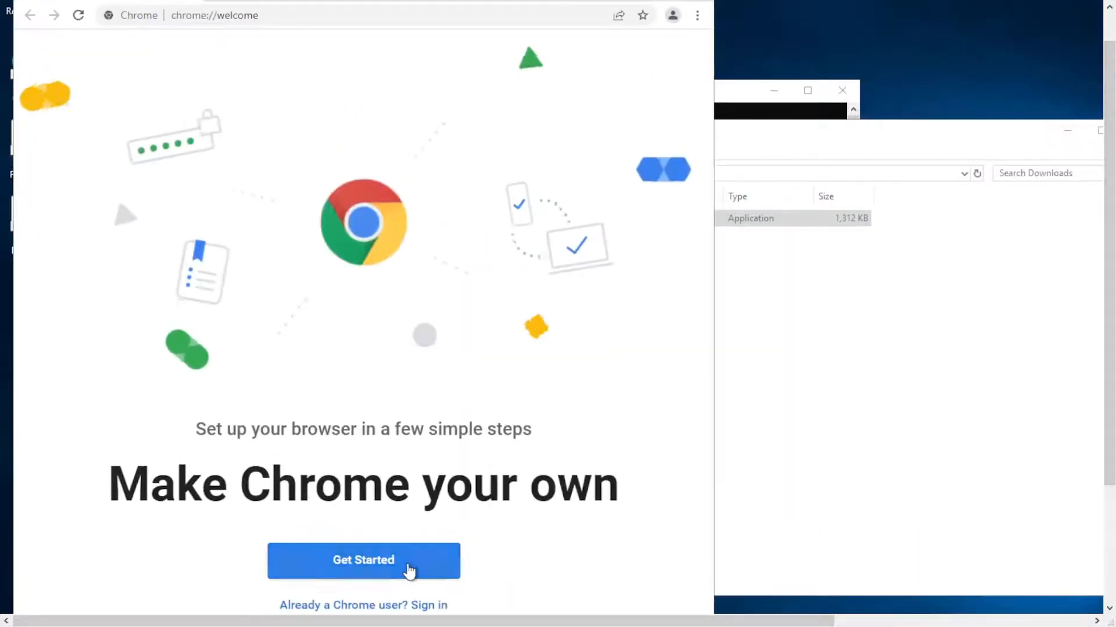
left_click(406, 570)
left_click(405, 15)
type("DCS server")
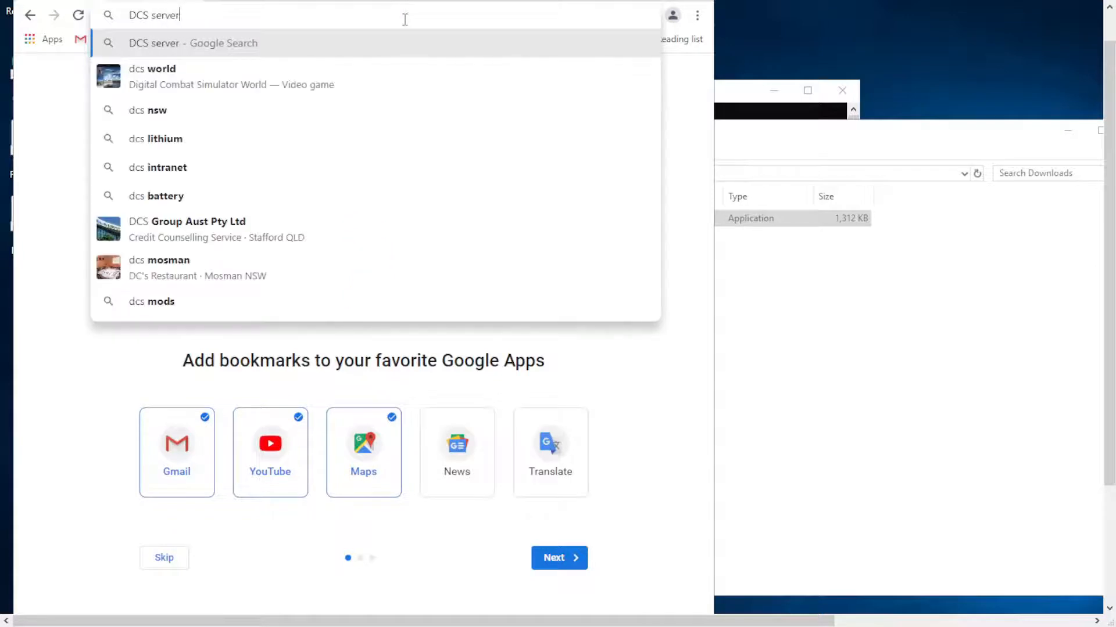
key("Left")
key("Left")
key("Left")
key("Left")
key("Left")
key("Left")
type("Dedicated")
key("Return")
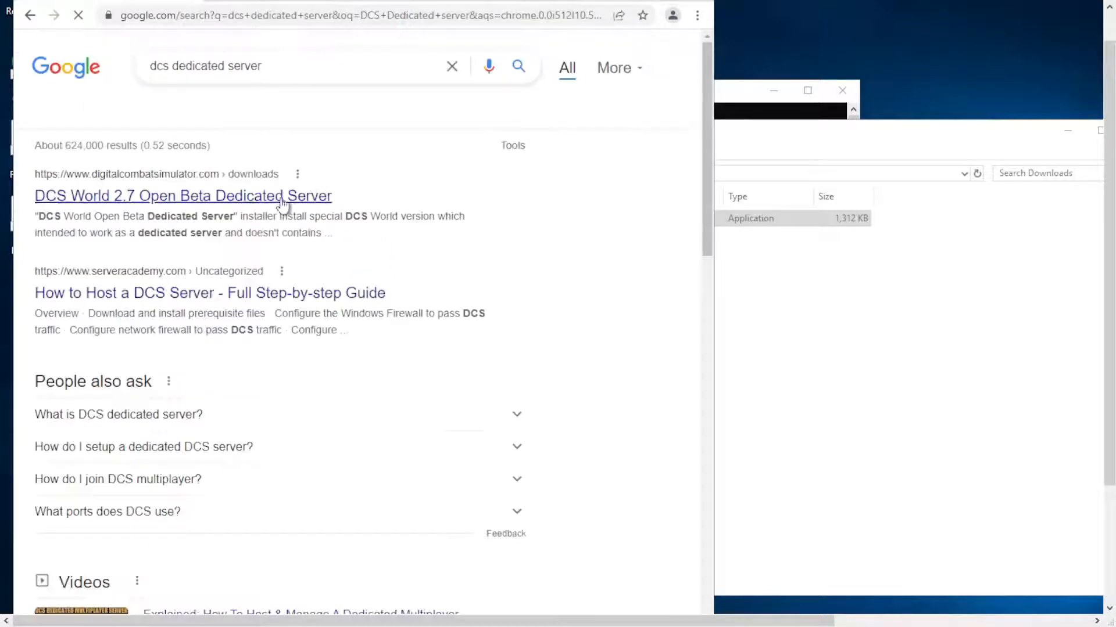
Download DCS_World_OpenBeta_Server_web_5.exe from the DCS World 2.7 Open Beta Dedicated Server page and run the installer.
left_click(191, 194)
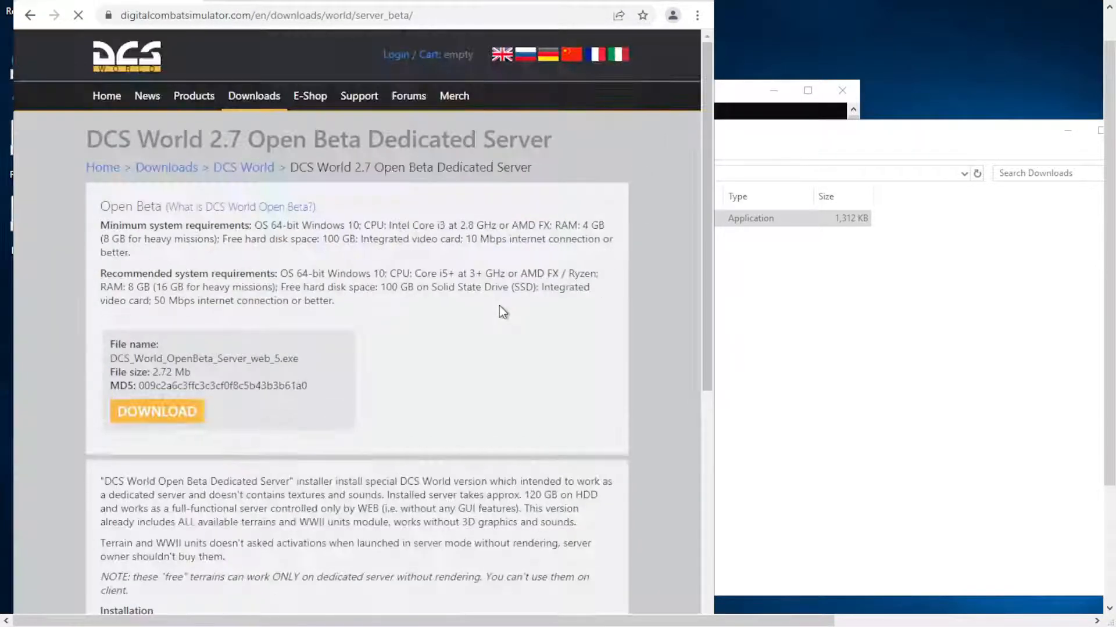
left_click(157, 411)
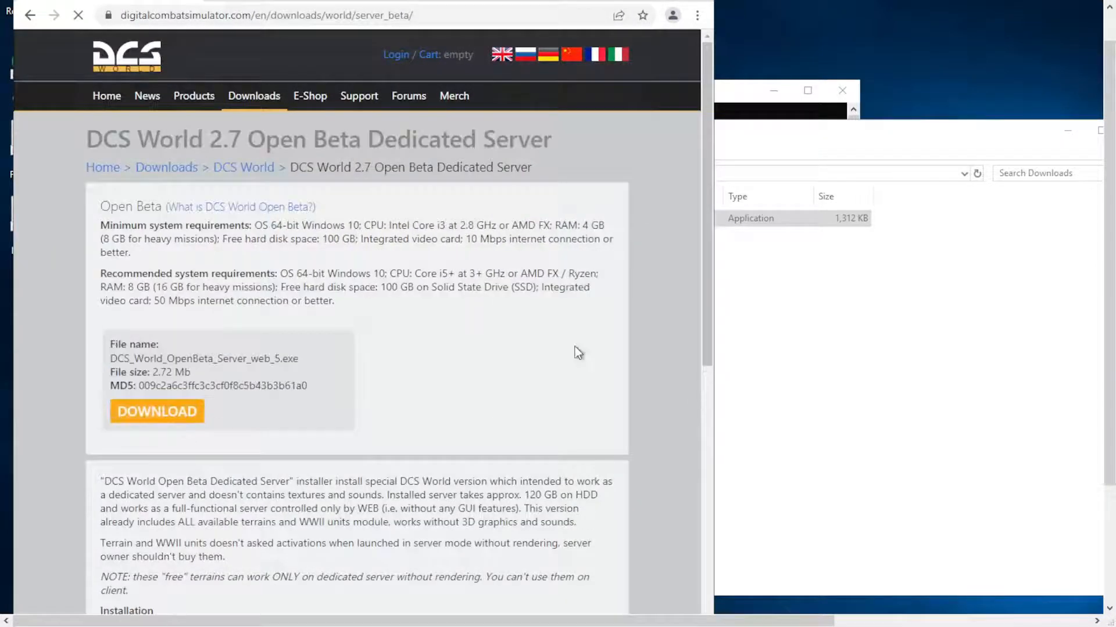
left_click(810, 388)
double_click(520, 236)
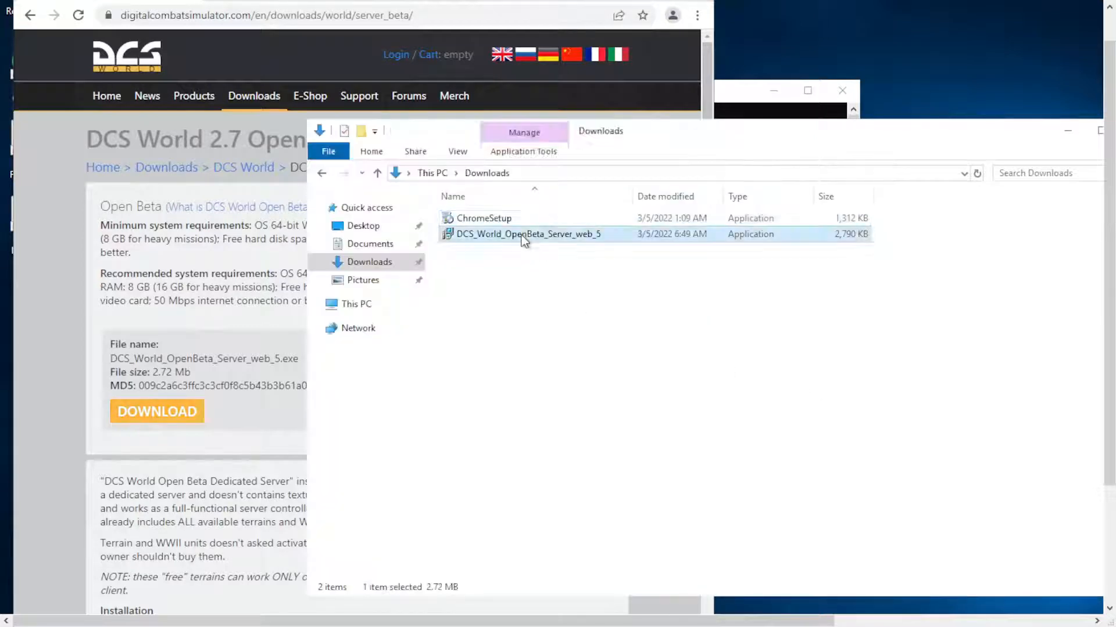
Choose New Volume (D:) as the DCS World OpenBeta Server destination and go through the setup wizard to install it.
left_click(741, 393)
left_click(813, 482)
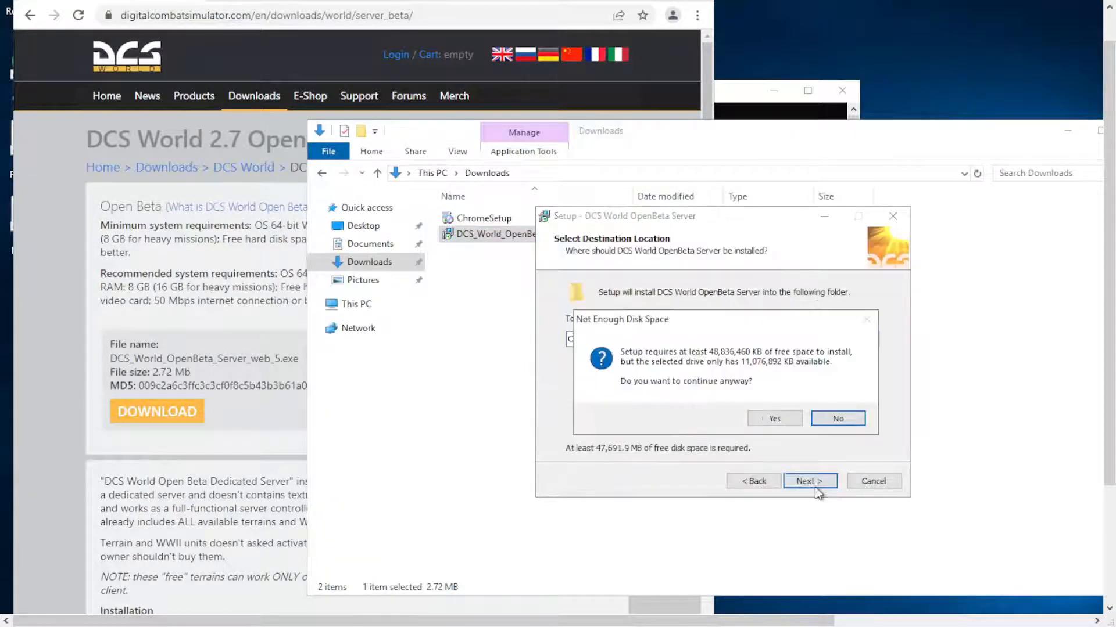
left_click(837, 418)
left_click(853, 341)
scroll(727, 377, "down", 4)
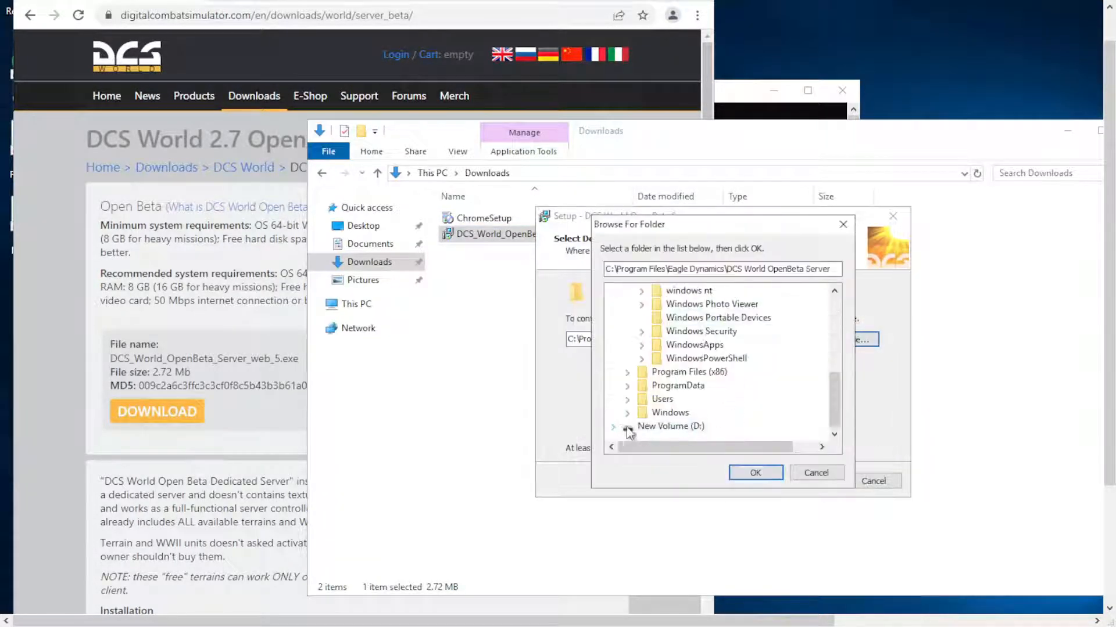
left_click(628, 428)
left_click(757, 474)
left_click(813, 482)
left_click(813, 482)
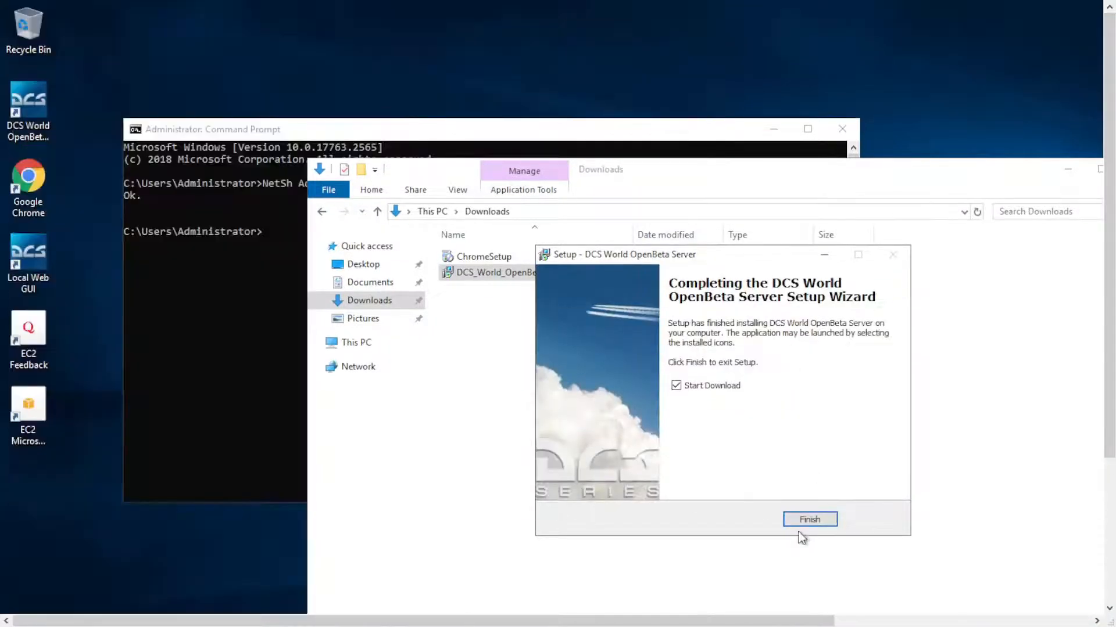
Finish the setup with Start Download enabled, close the other windows, and complete the server installation in DCS Updater.
left_click(810, 519)
key("alt+F4")
left_click(842, 129)
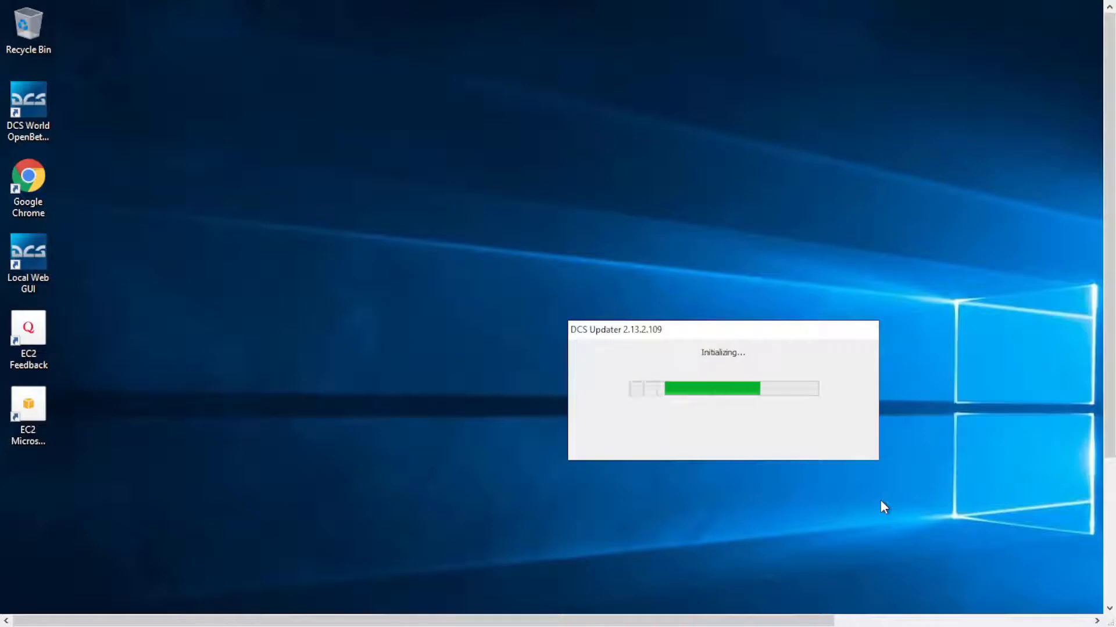
left_click(737, 493)
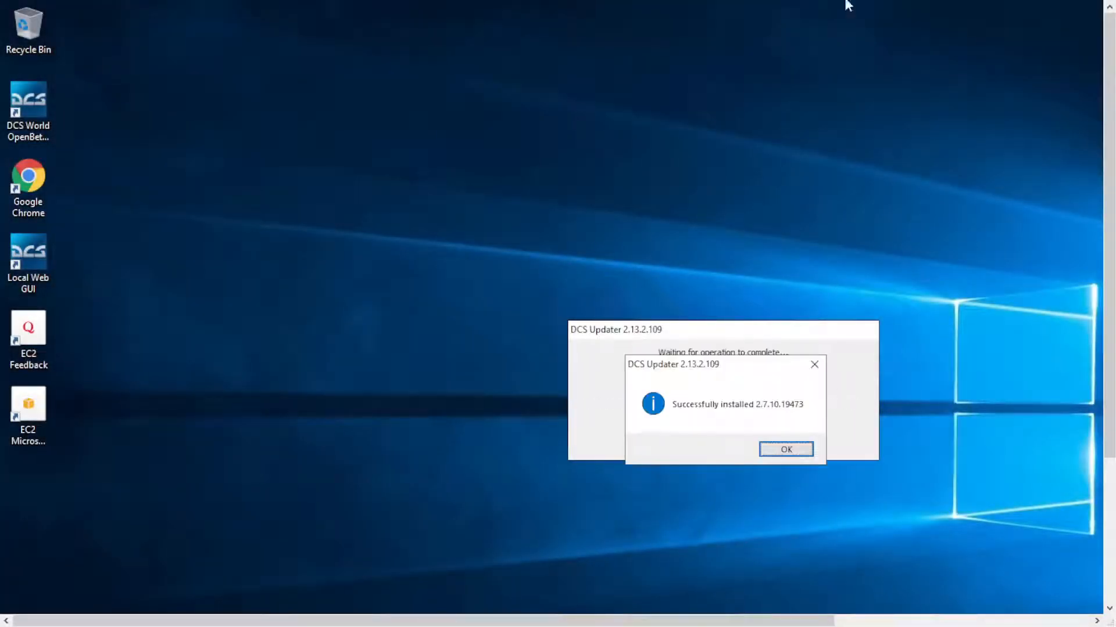
left_click(778, 450)
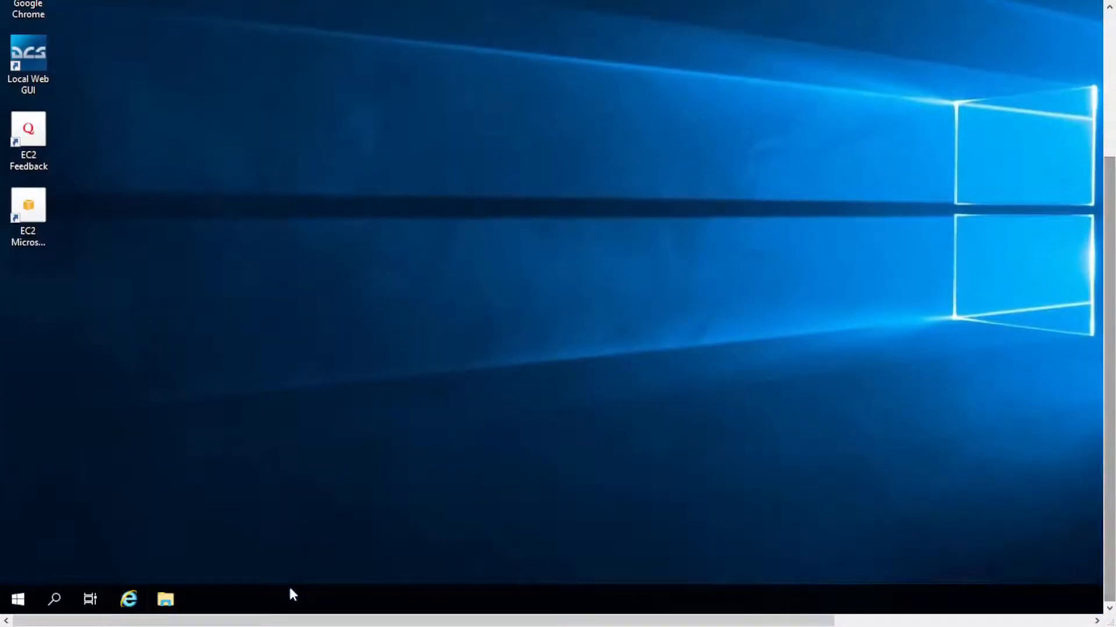
Open the DCS.openbeta_server folder in the Administrator profile's Saved Games folder on drive C:.
left_click(165, 600)
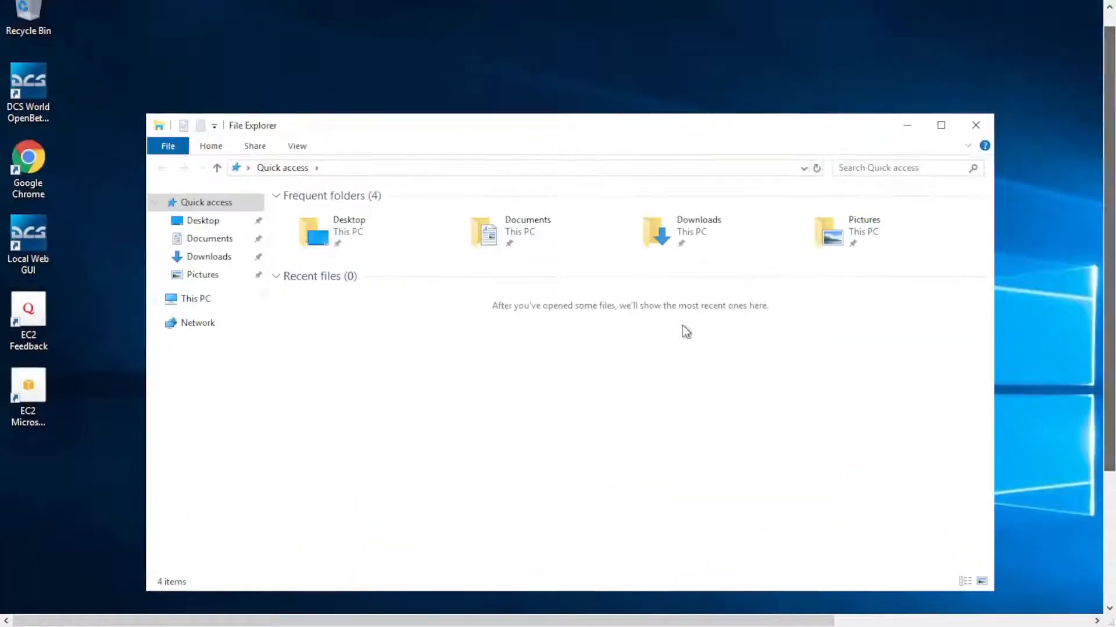
double_click(363, 374)
double_click(310, 272)
double_click(330, 217)
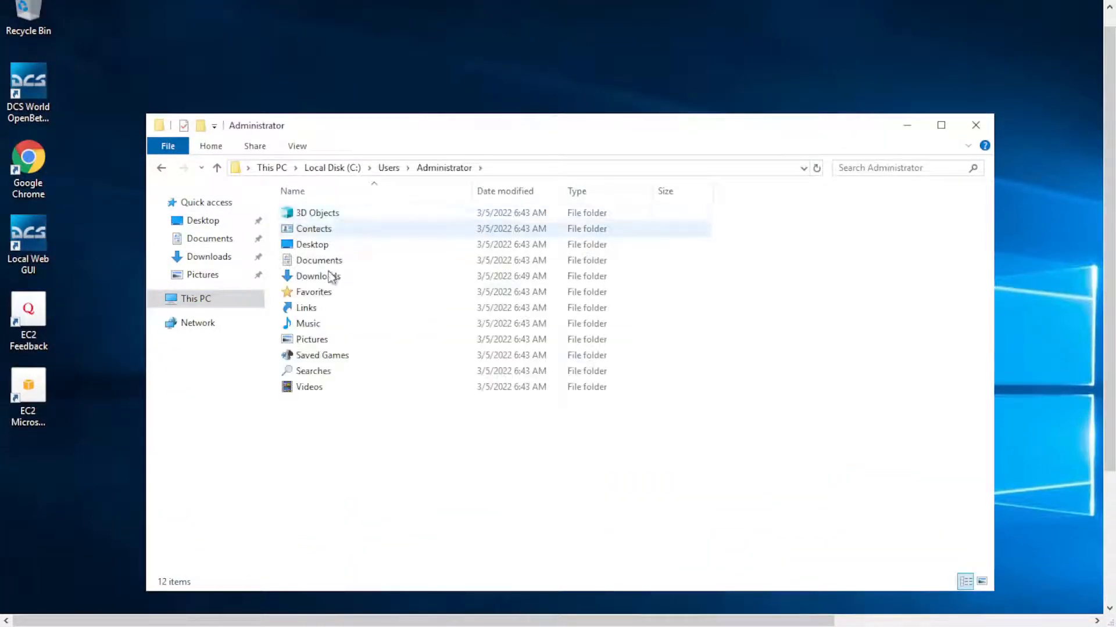
double_click(331, 354)
double_click(331, 215)
Create a folder named missions inside DCS.openbeta_server.
right_click(418, 295)
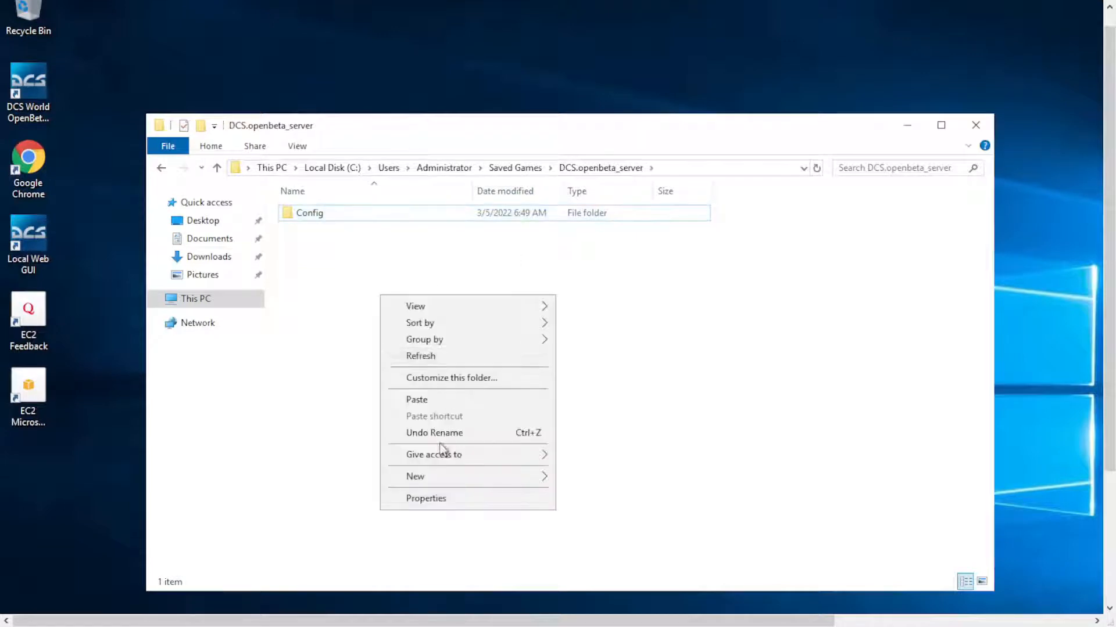
mouse_move(450, 476)
left_click(598, 477)
type("missions")
key("Return")
left_click(581, 453)
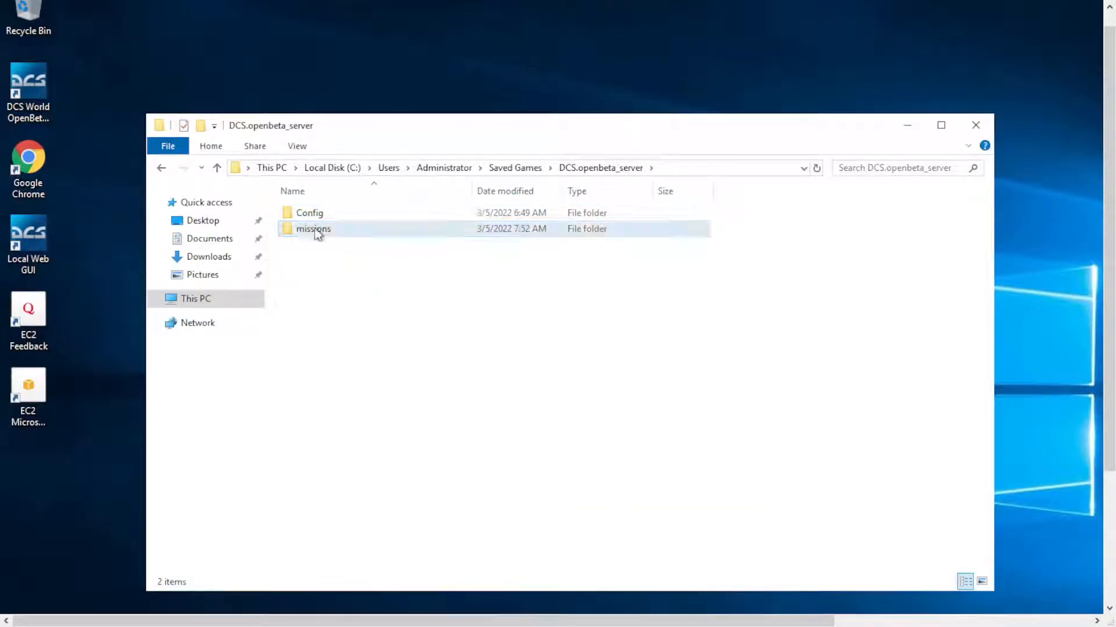
Paste the mission.miz file into the missions folder.
double_click(316, 229)
key("ctrl+v")
left_click(378, 299)
Start the DCS World OpenBeta Server from the desktop and log in with the account username and password.
double_click(29, 87)
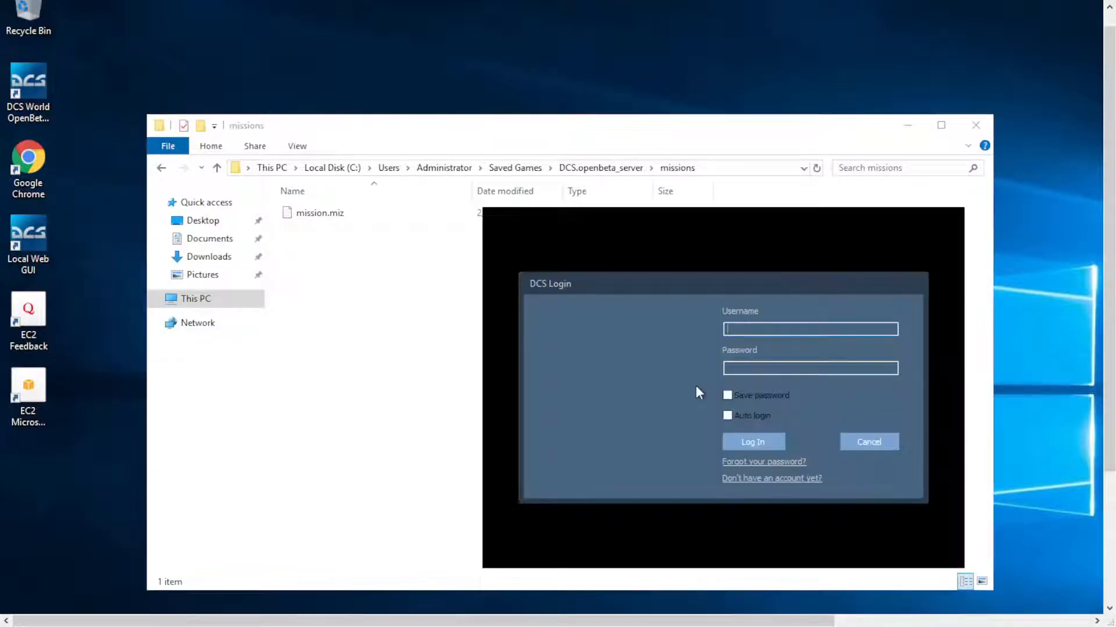
type("**********")
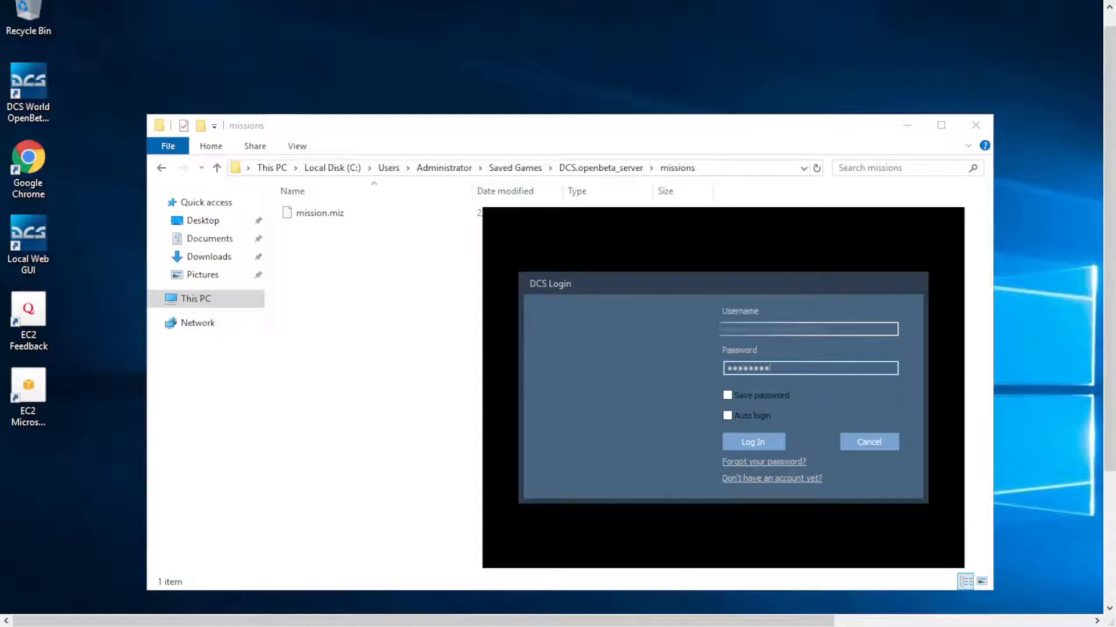
key("Return")
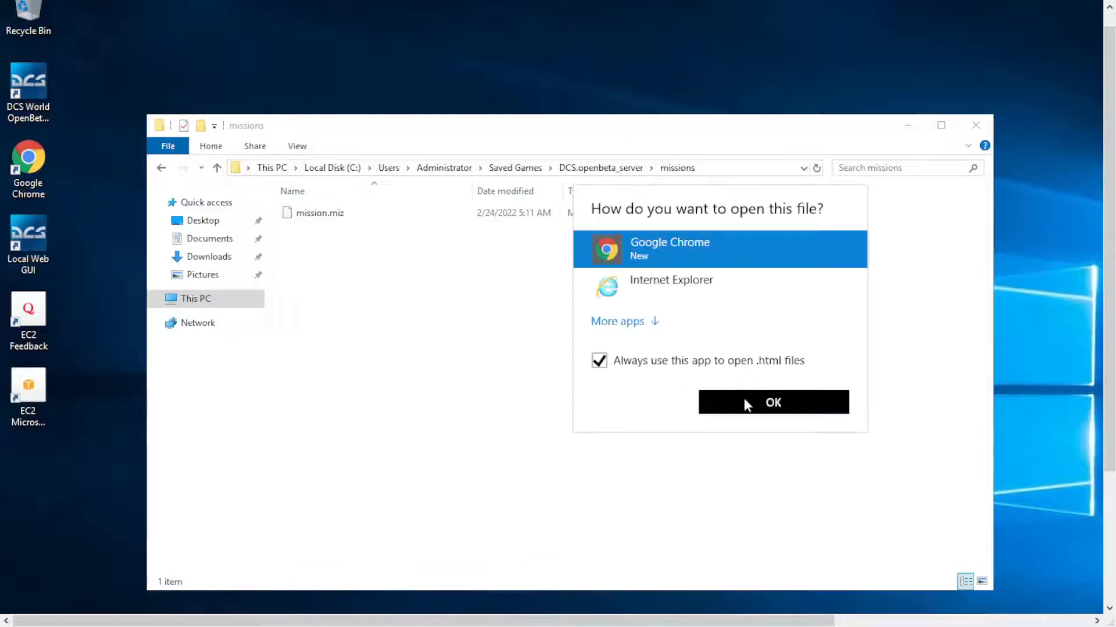
Open the DCS web GUI with Google Chrome, always using it for .html files, and retry the connection on web port 8088.
left_click(744, 401)
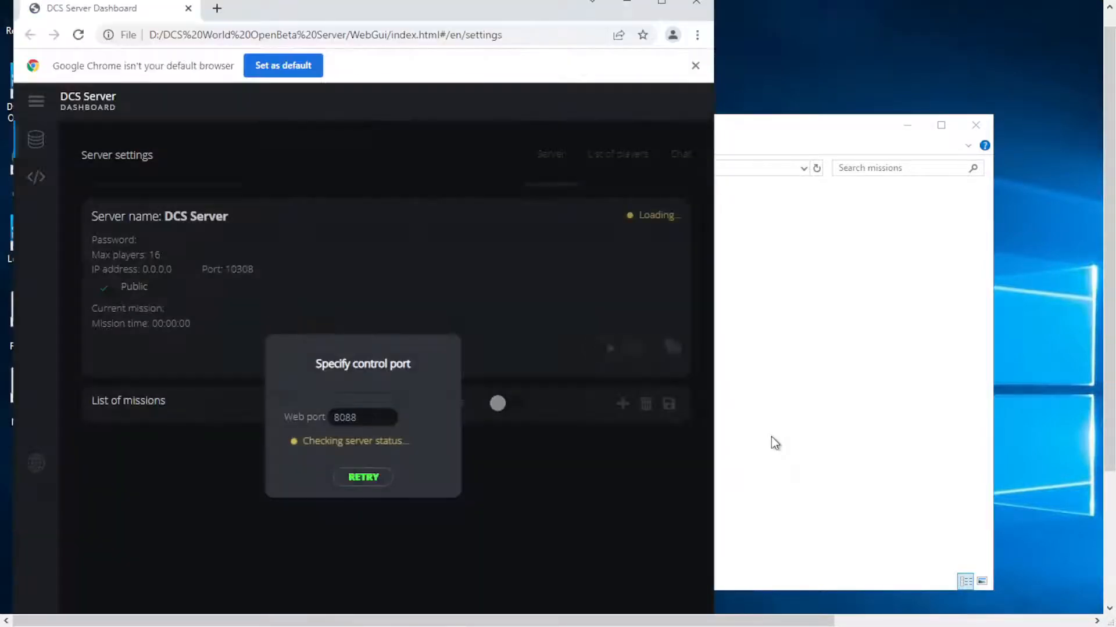
left_click_drag(1108, 392, 1109, 560)
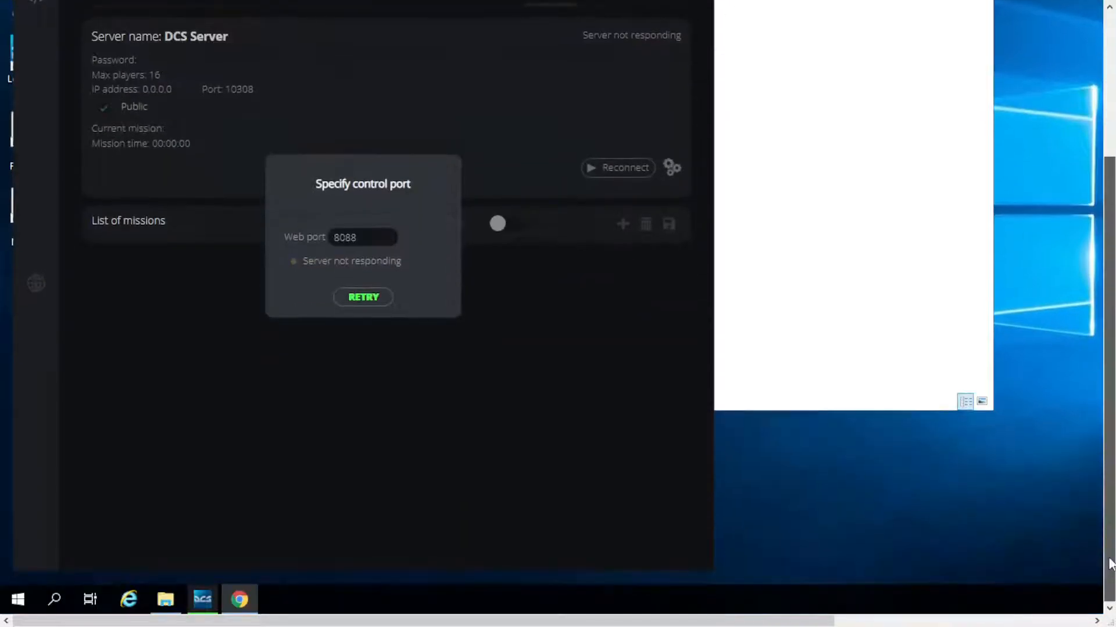
left_click(203, 600)
left_click_drag(1109, 519, 1109, 410)
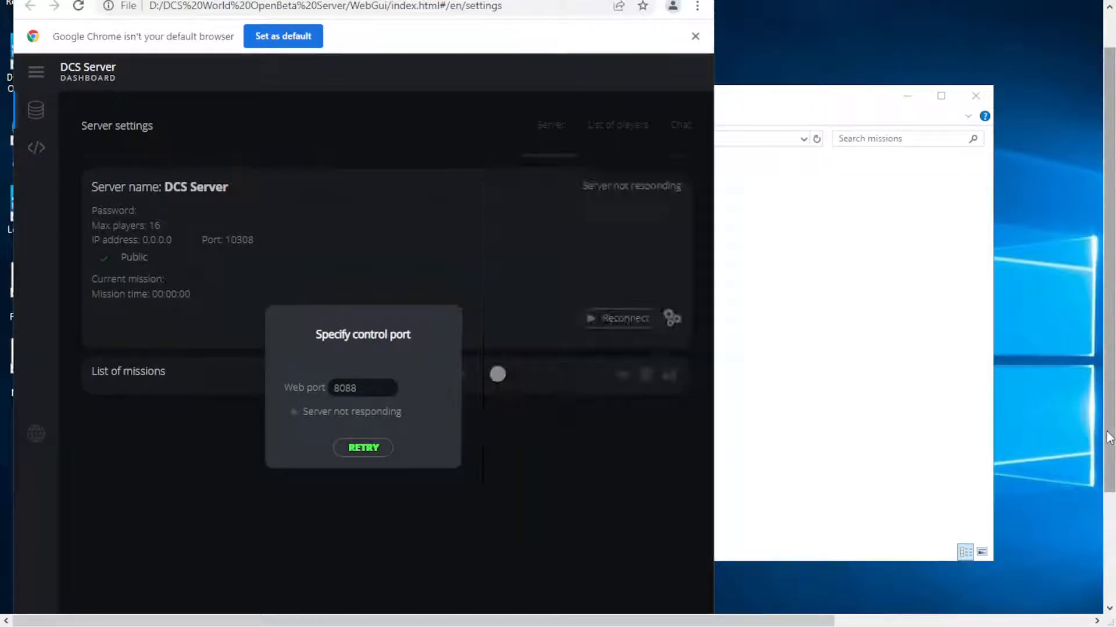
left_click(372, 34)
left_click(695, 36)
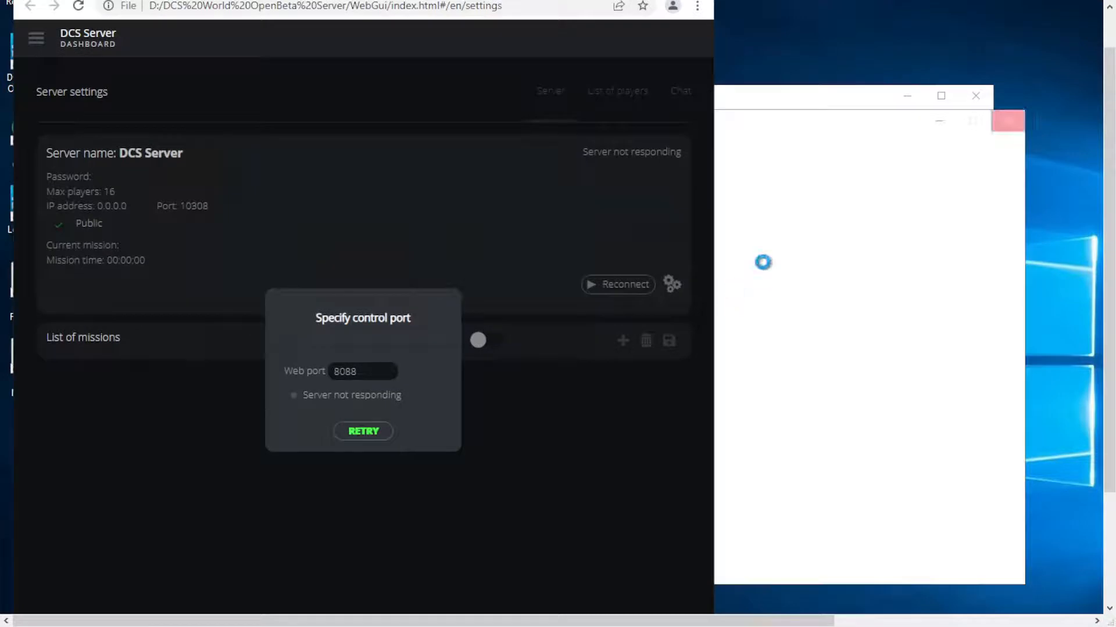
left_click(363, 436)
left_click(386, 435)
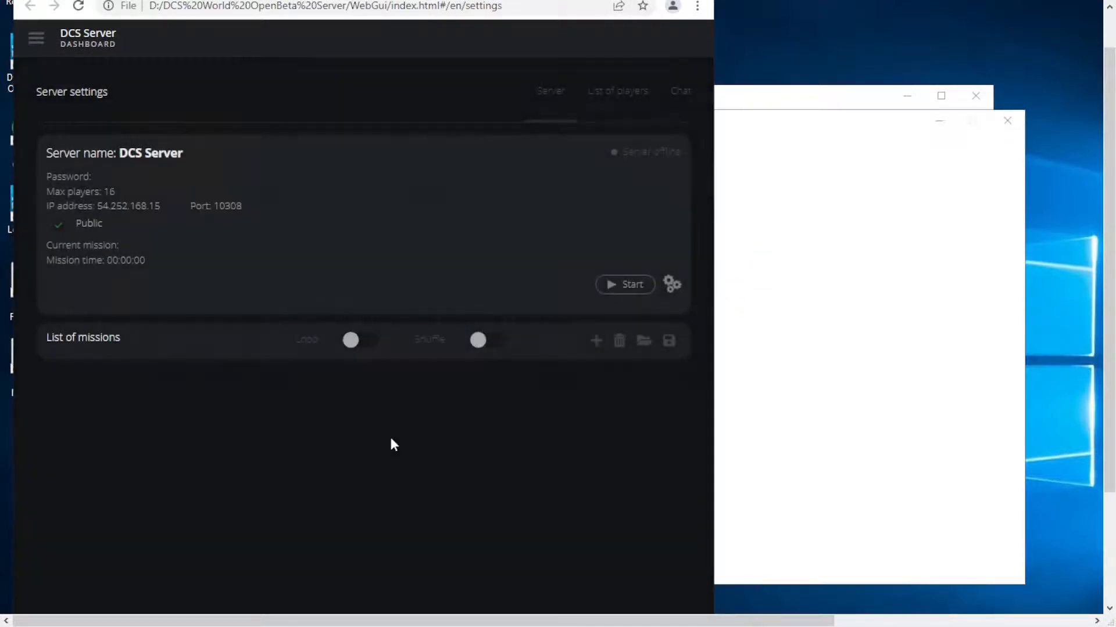
Add mission.miz to the DCS Server's list of missions and run it.
left_click(599, 342)
left_click(273, 335)
left_click(487, 536)
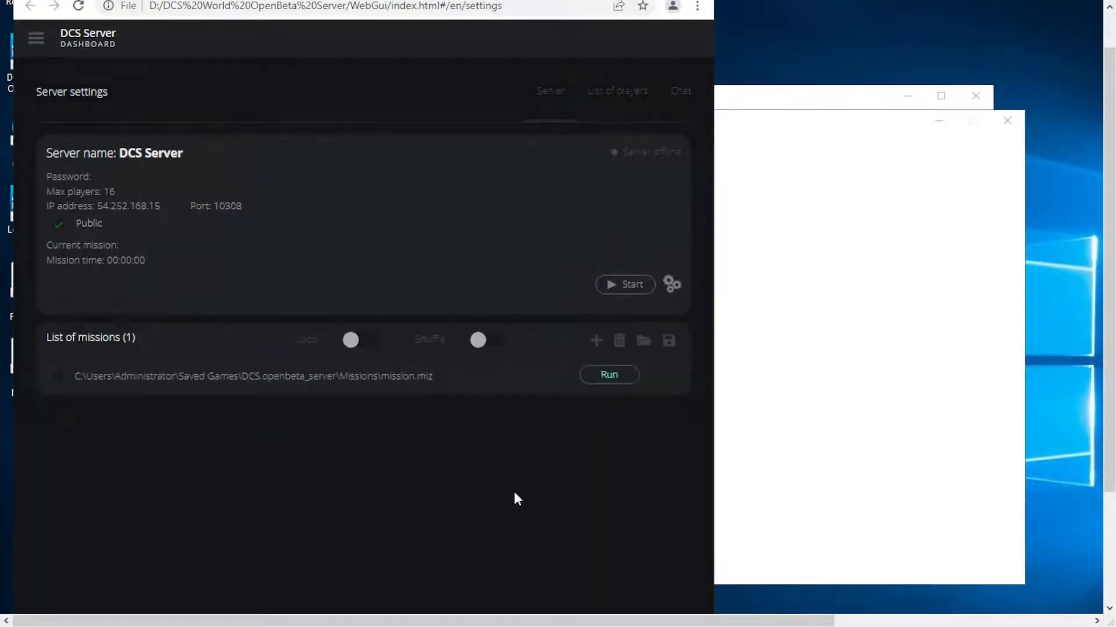
left_click(604, 373)
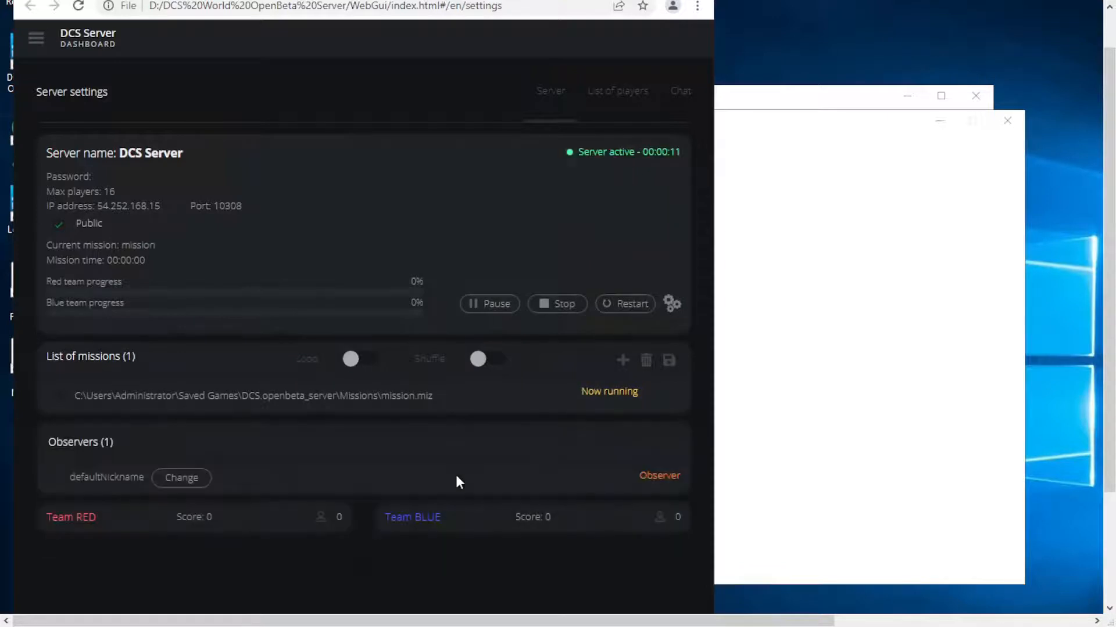
Open Task Manager on the remote server and show its detailed process view.
left_click_drag(1110, 418, 1101, 529)
left_click(58, 602)
type("firewall")
key("Return")
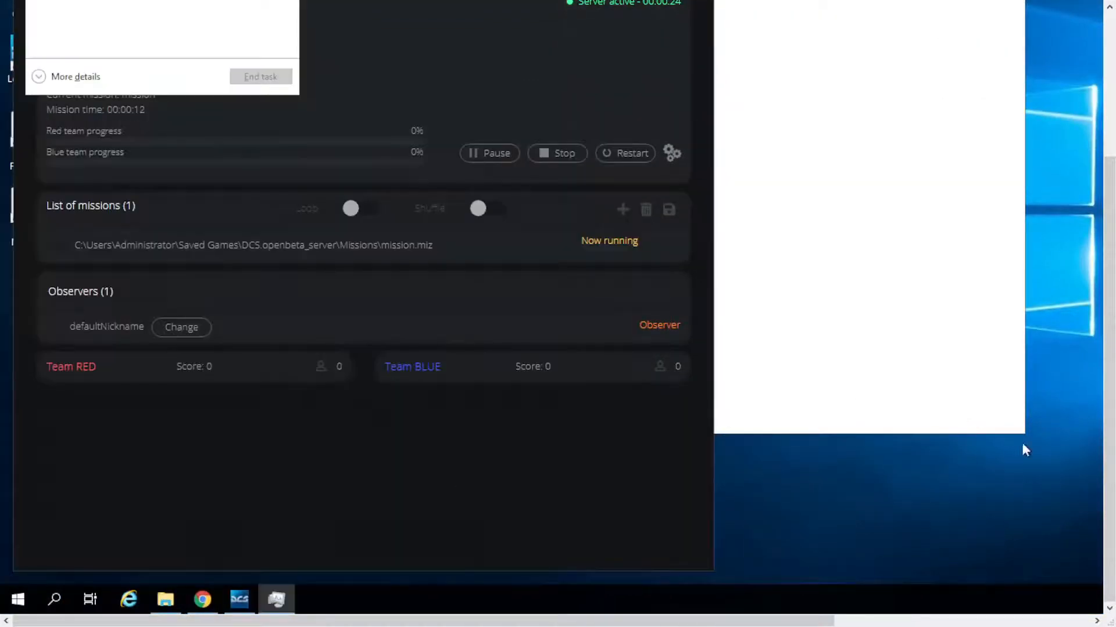
left_click_drag(1109, 449, 1096, 302)
left_click(70, 274)
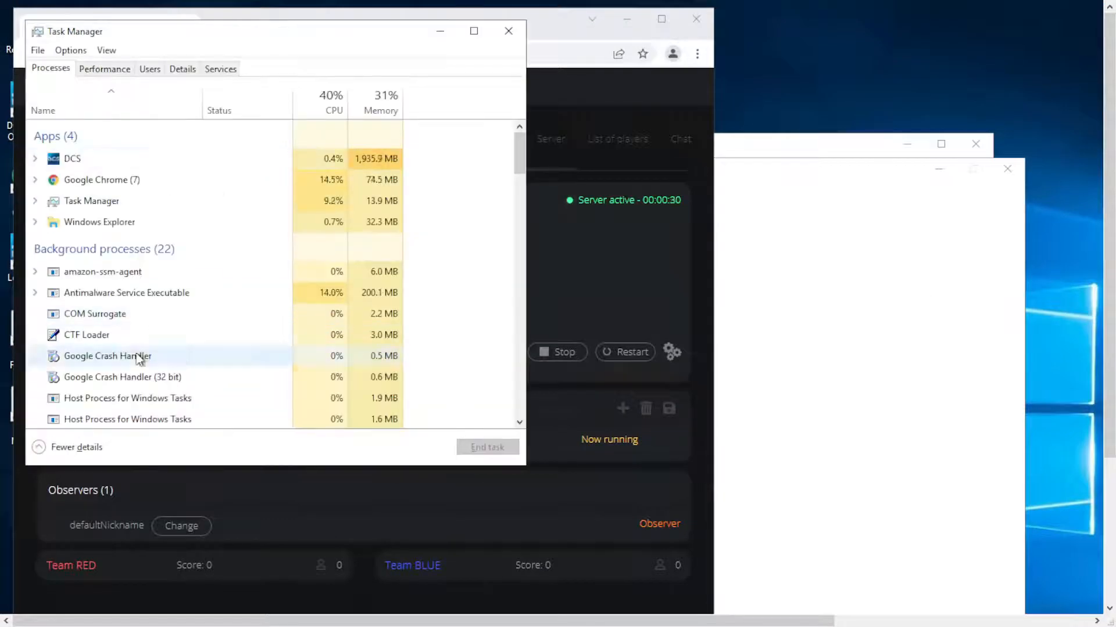
Open Resource Monitor from Task Manager's performance view, enlarge it, and examine the disk activity by process and file.
left_click(105, 69)
left_click(174, 447)
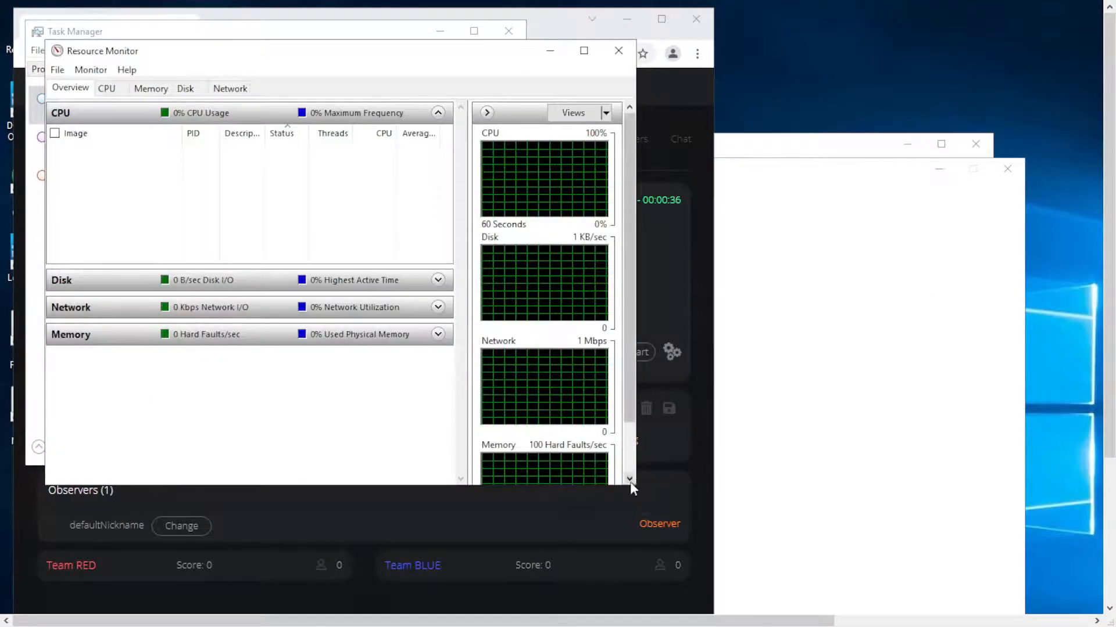
left_click_drag(636, 485, 864, 611)
left_click(665, 279)
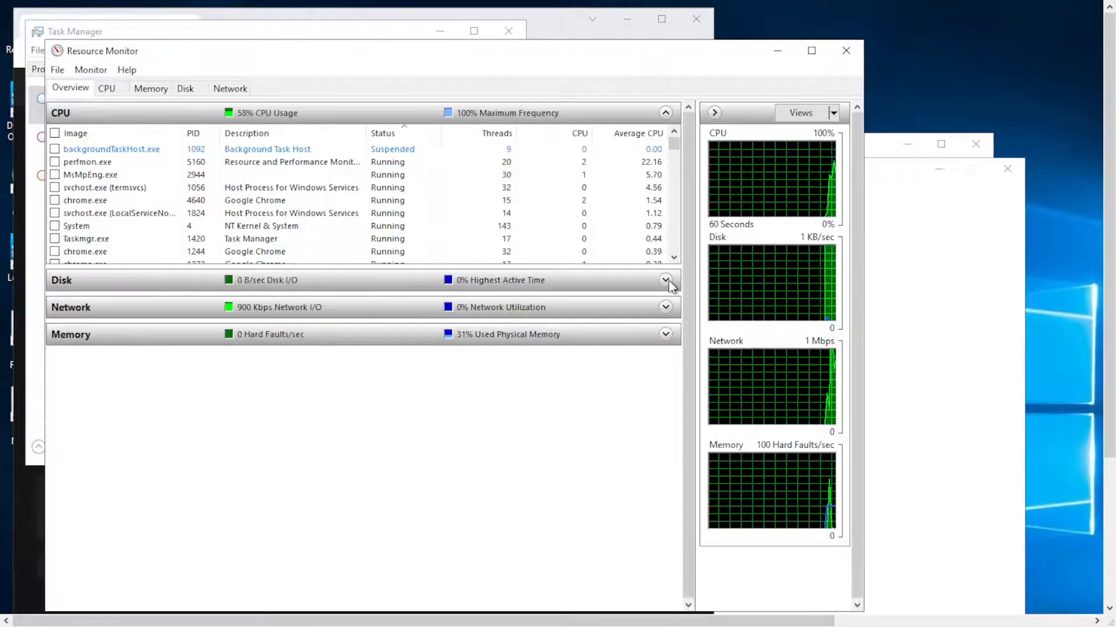
left_click_drag(576, 394, 576, 479)
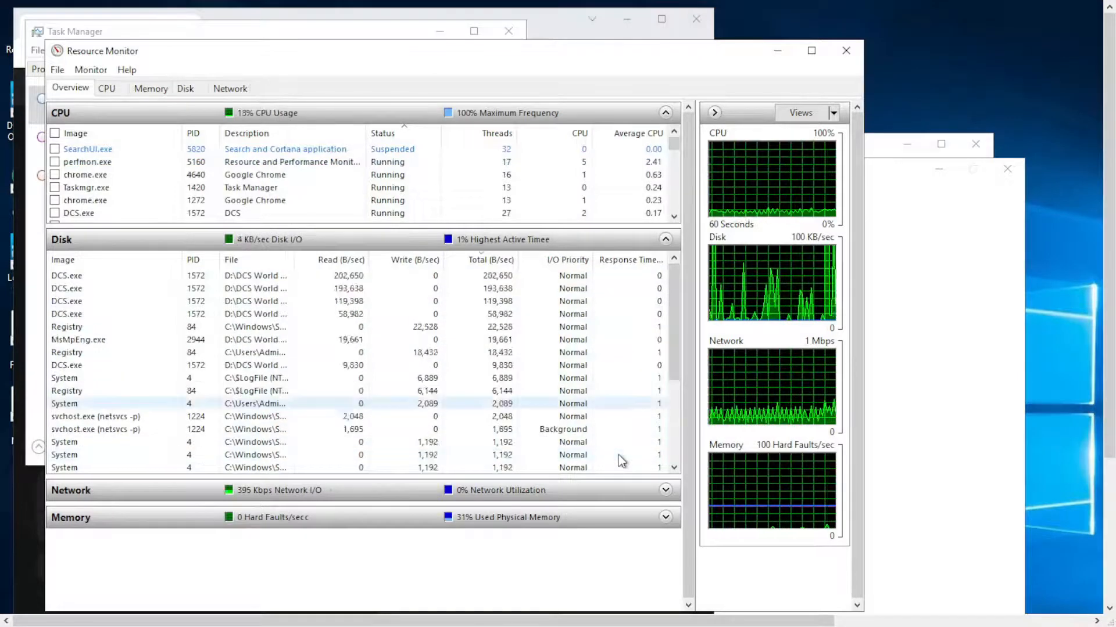
left_click_drag(295, 264, 390, 265)
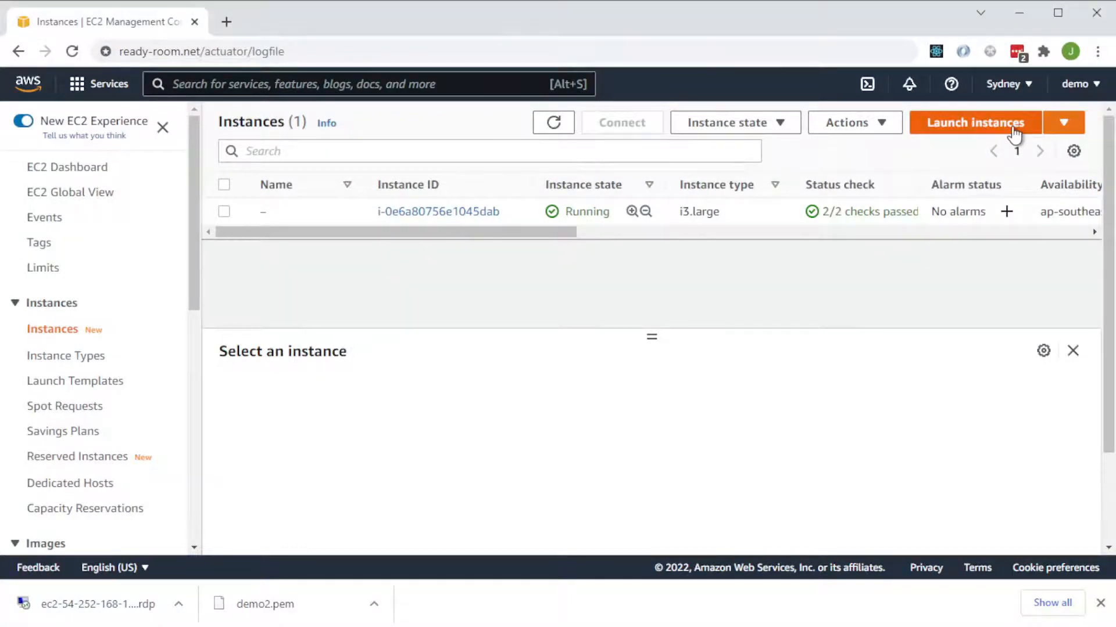
Switch to the EC2 console in the browser and terminate the i3.large instance.
left_click(224, 212)
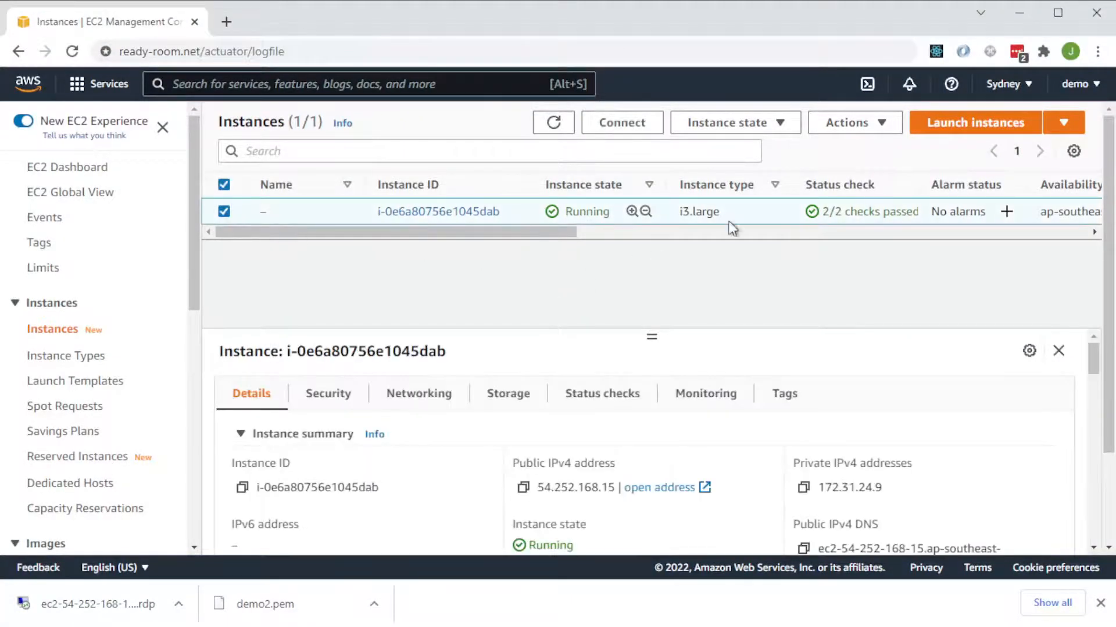
left_click(855, 124)
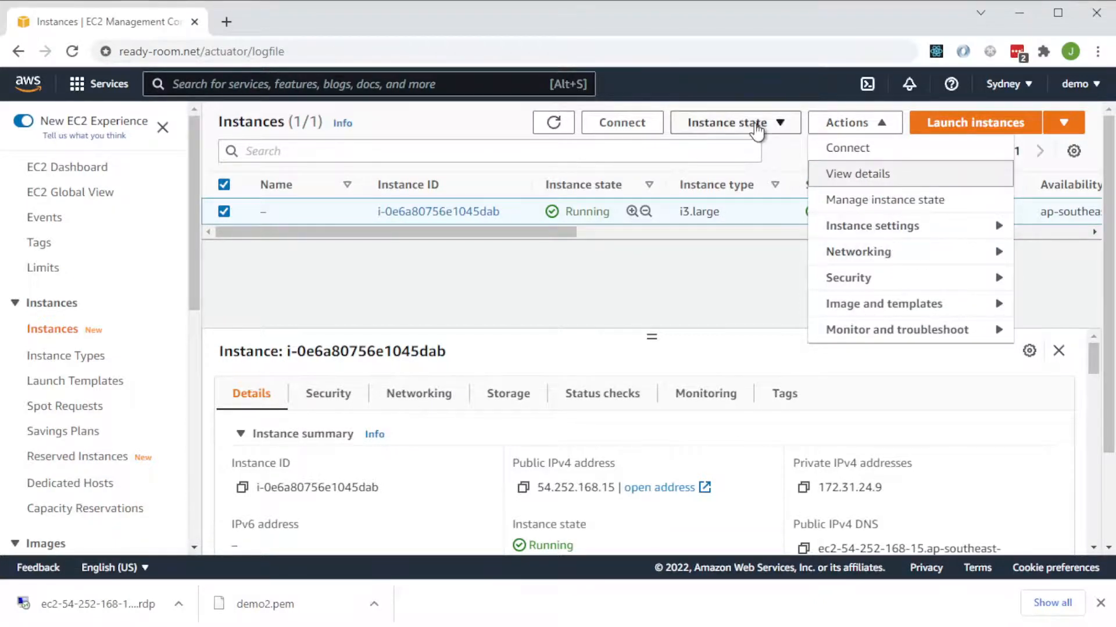
left_click(749, 123)
left_click(749, 253)
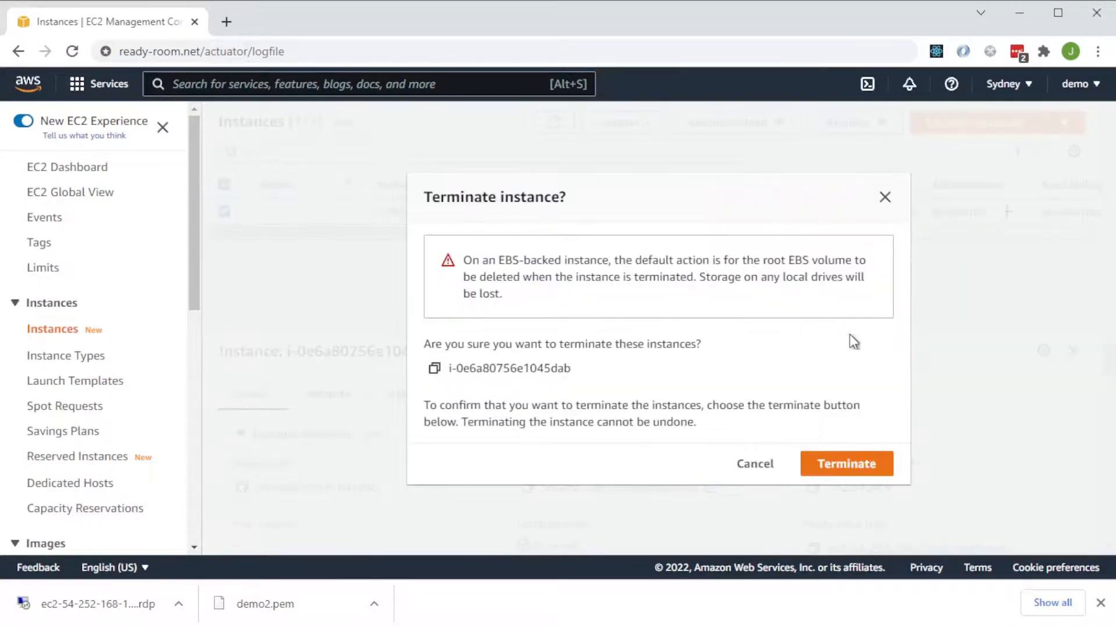
left_click(840, 463)
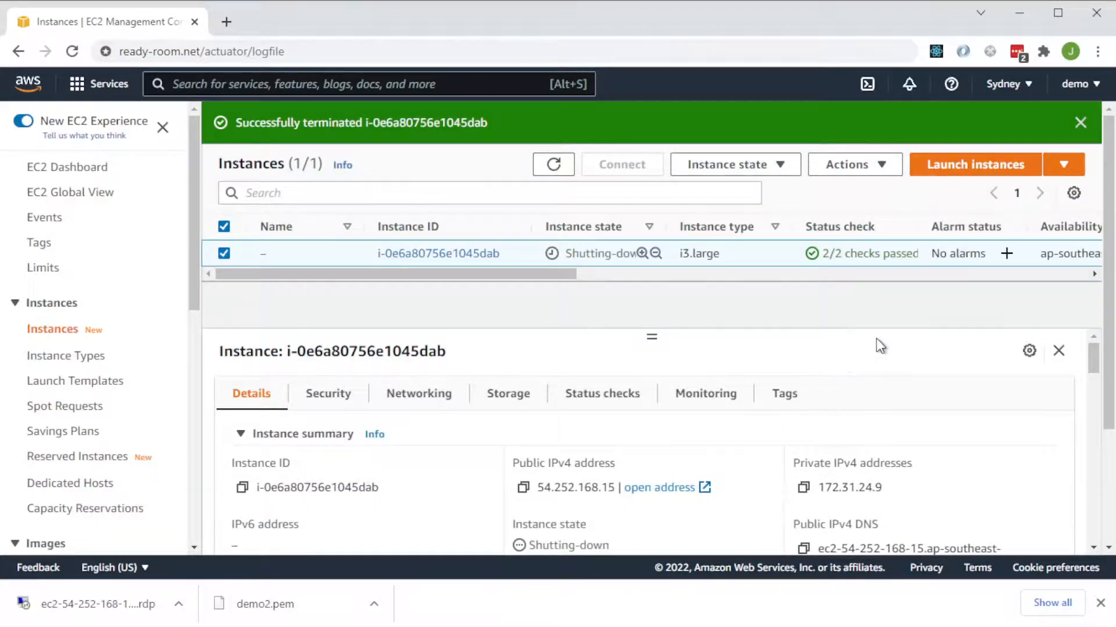
Refresh the instances list repeatedly to check the terminated instance's state.
left_click(1080, 462)
left_click(559, 167)
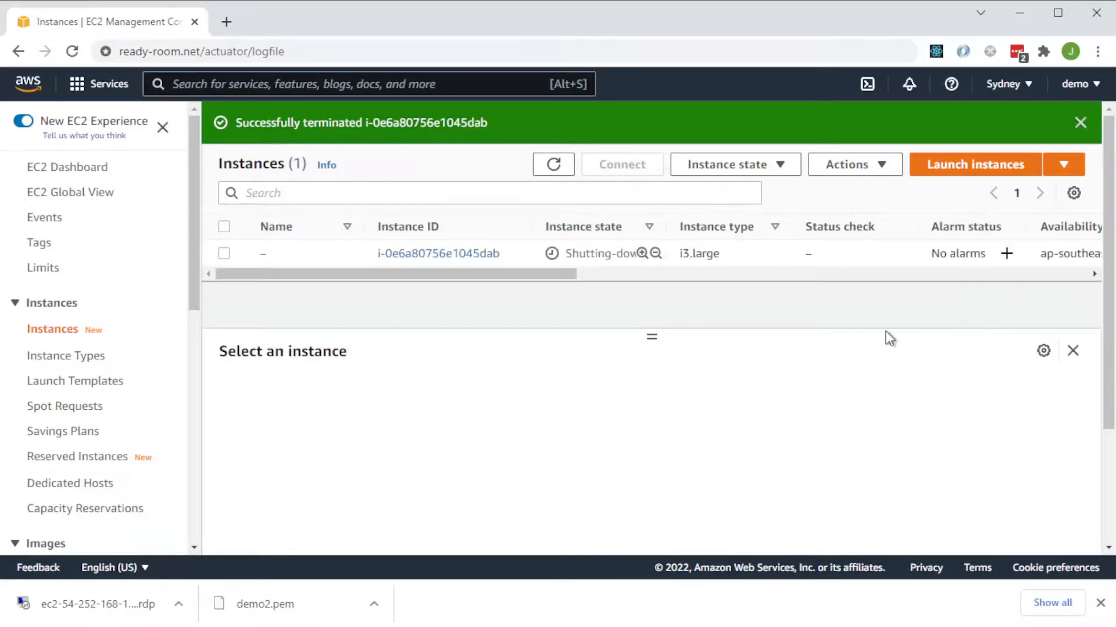
left_click(551, 165)
left_click(551, 168)
left_click(561, 168)
left_click(561, 168)
left_click(561, 168)
left_click_drag(517, 276, 388, 283)
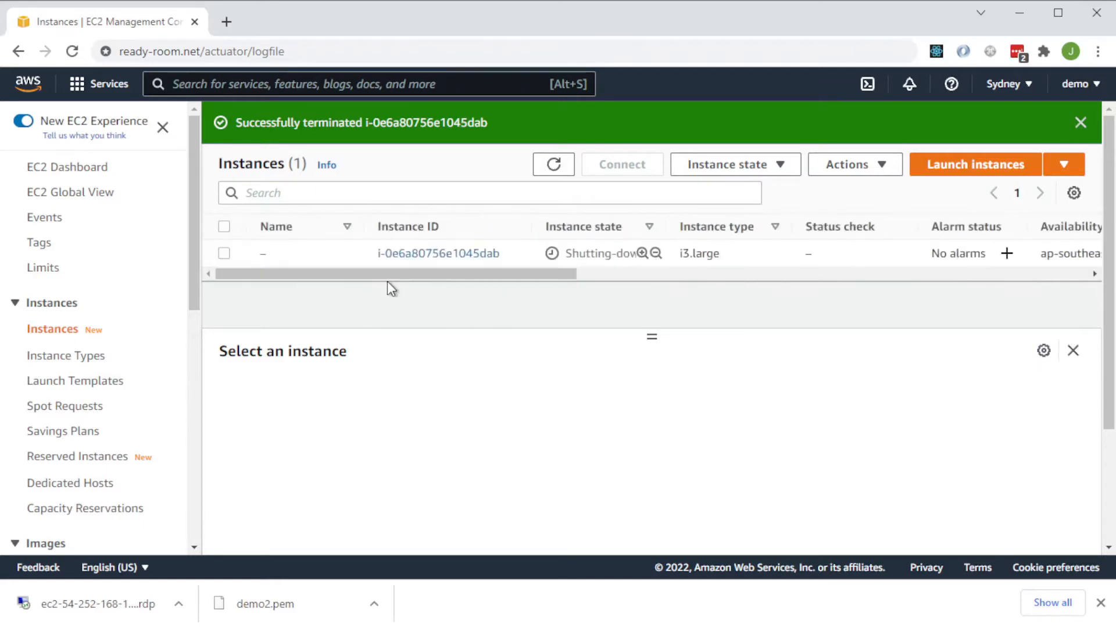
left_click(566, 168)
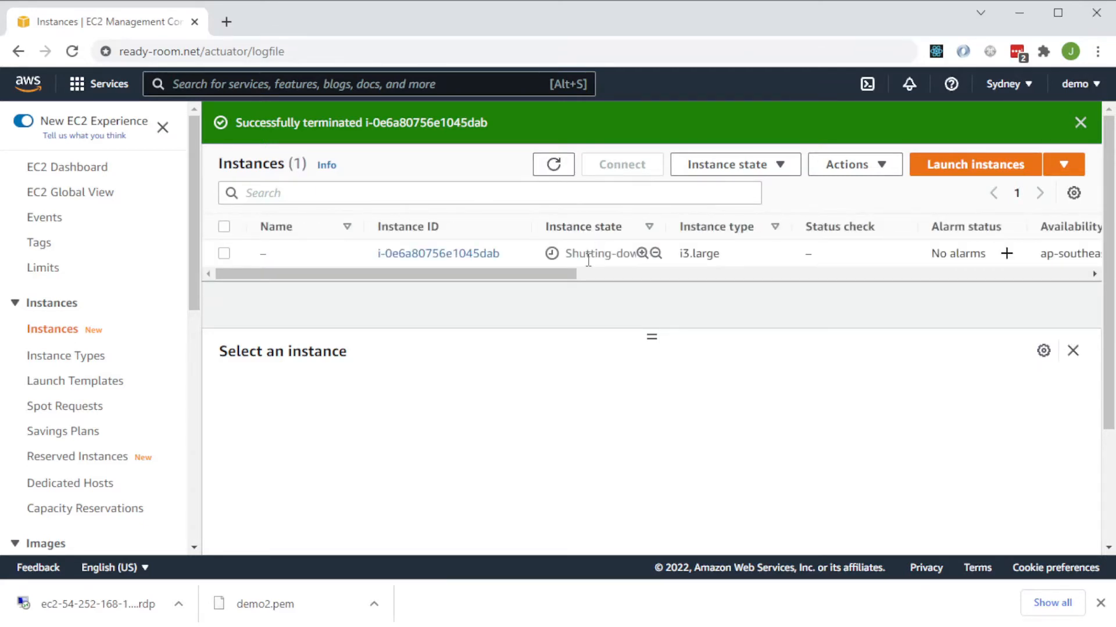